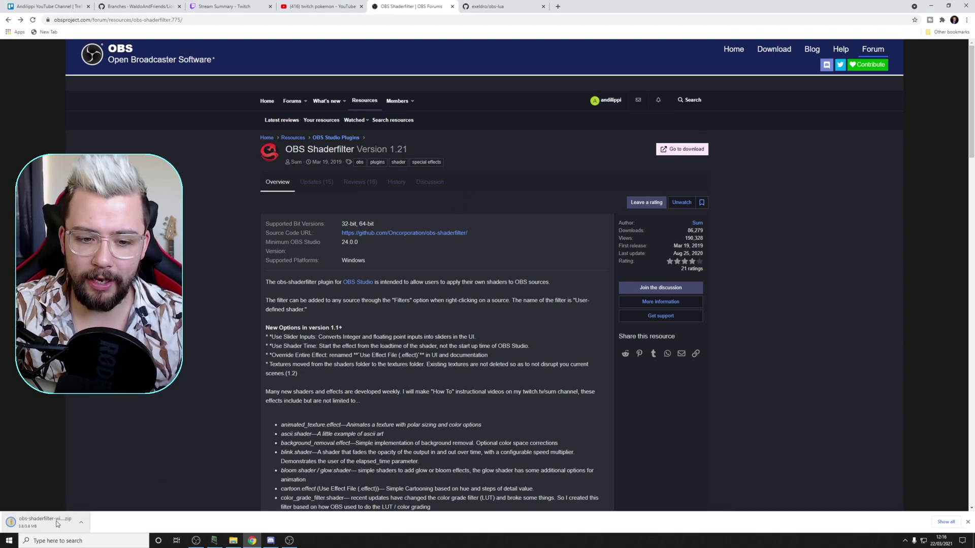
Open obs-shaderfilter-win.zip from Downloads and copy its data and obs-plugins folders.
click(233, 540)
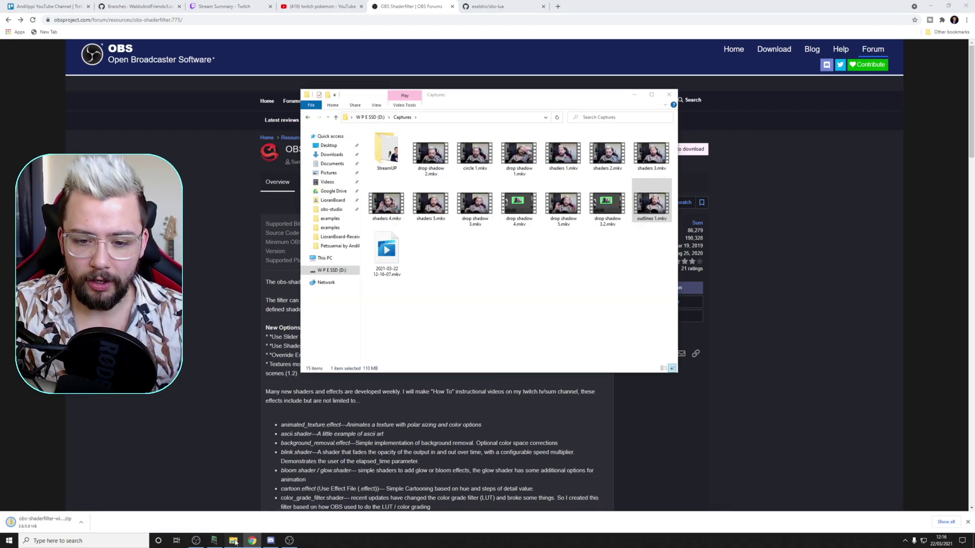
click(333, 155)
double_click(407, 160)
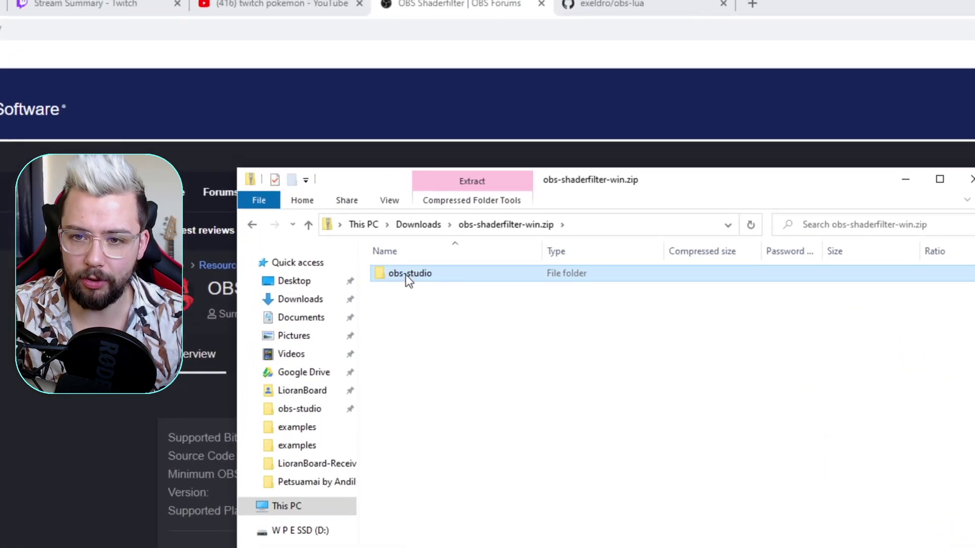
double_click(385, 143)
ctrl+click(412, 289)
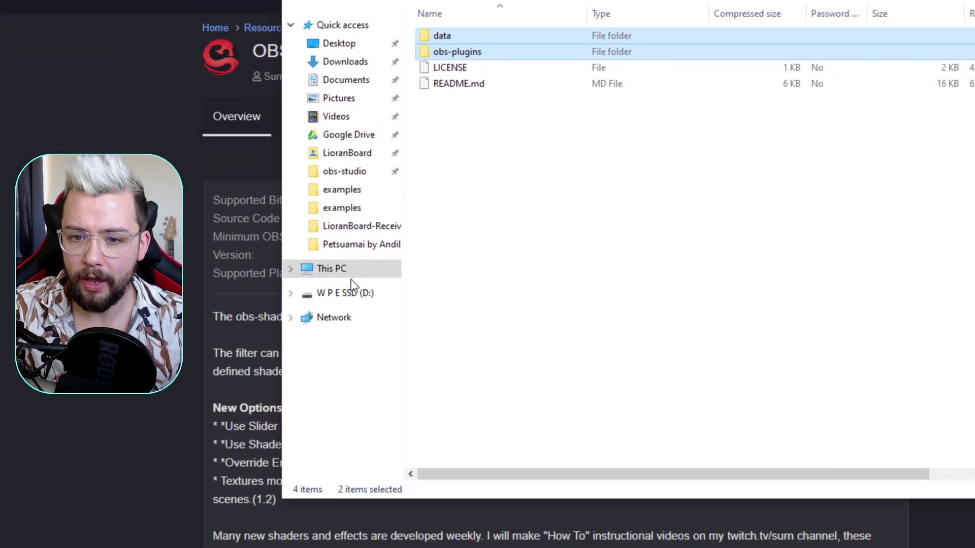
Paste the folders into C:\Program Files\obs-studio, answer the replace prompt, and return to OBS.
click(287, 489)
double_click(500, 333)
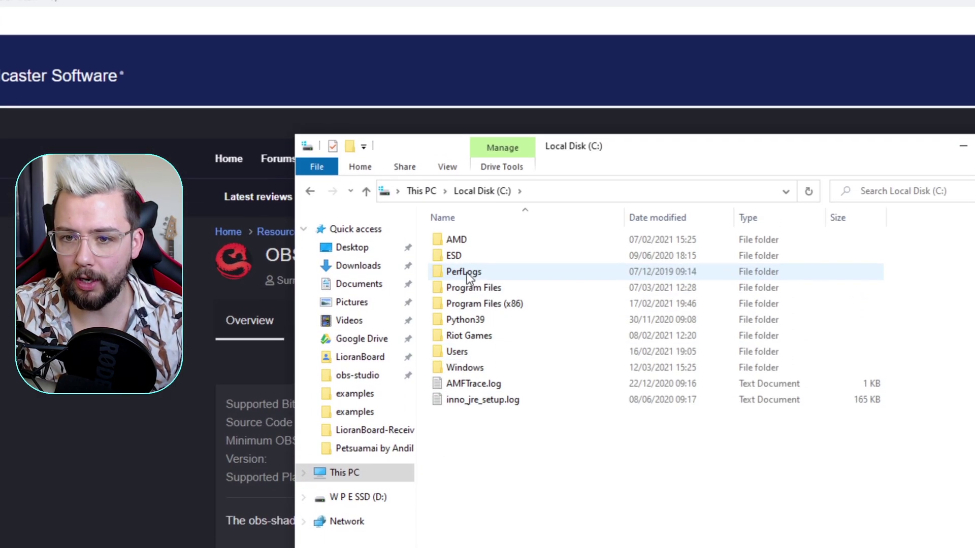
click(476, 263)
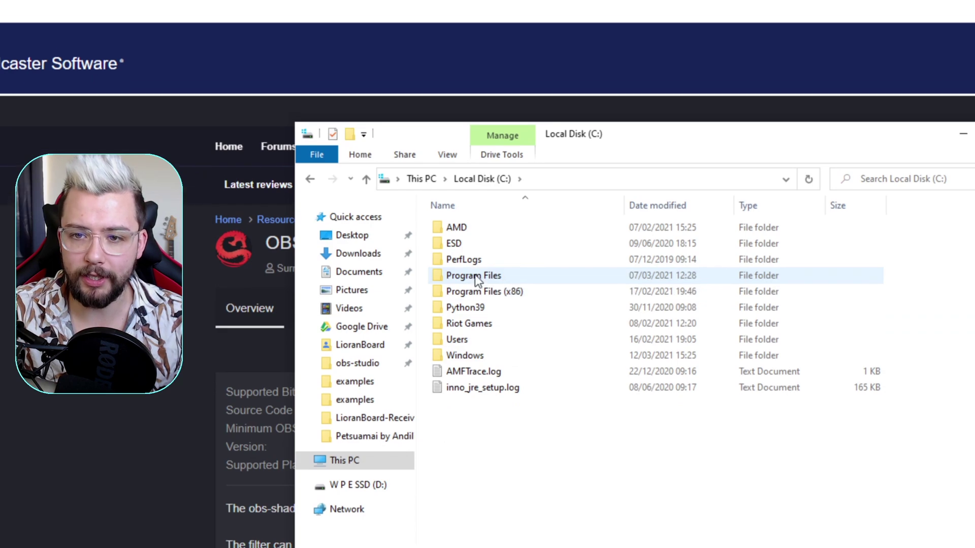
double_click(476, 279)
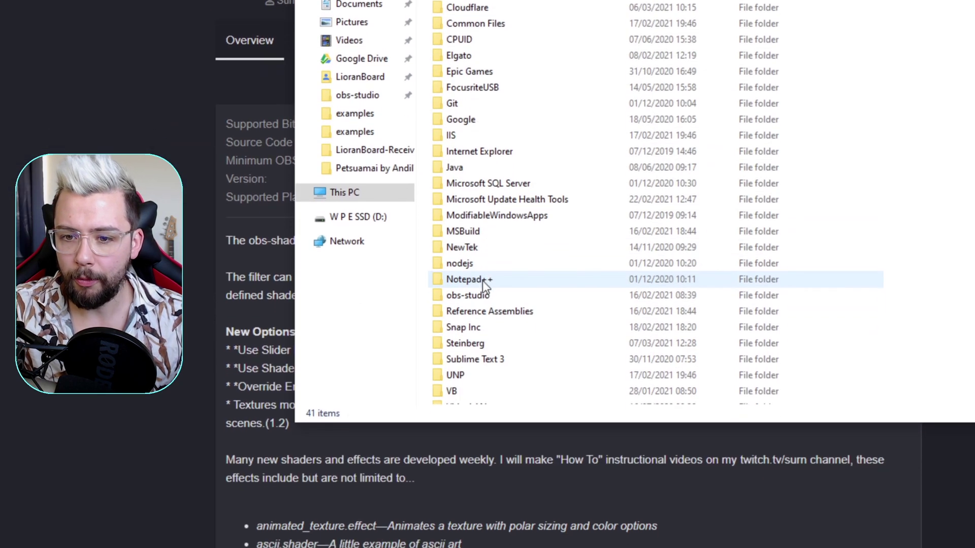
double_click(488, 276)
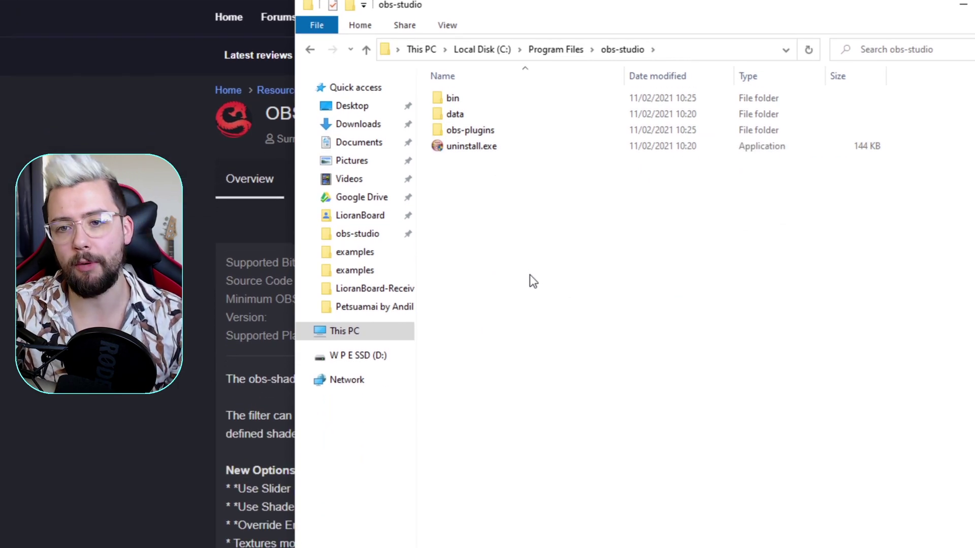
key(ctrl+v)
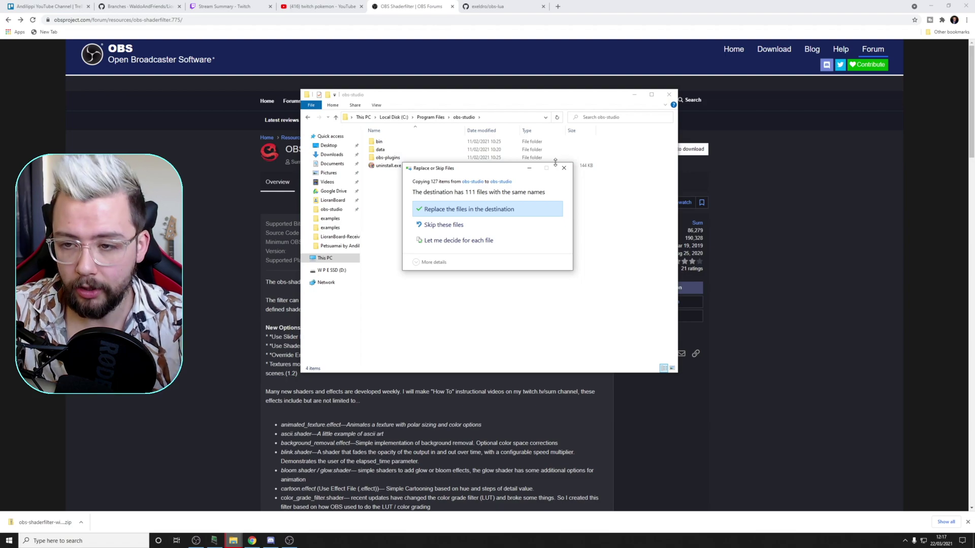
click(562, 169)
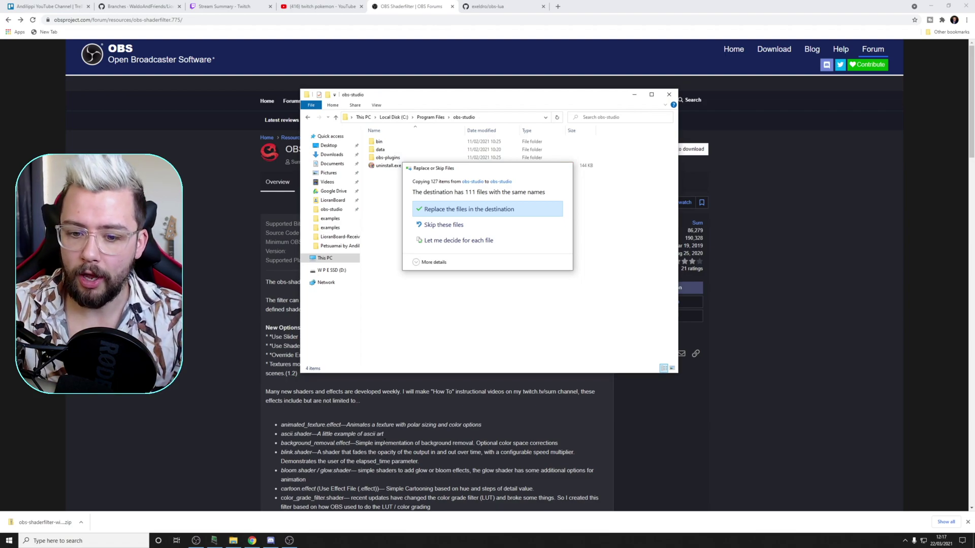
click(289, 540)
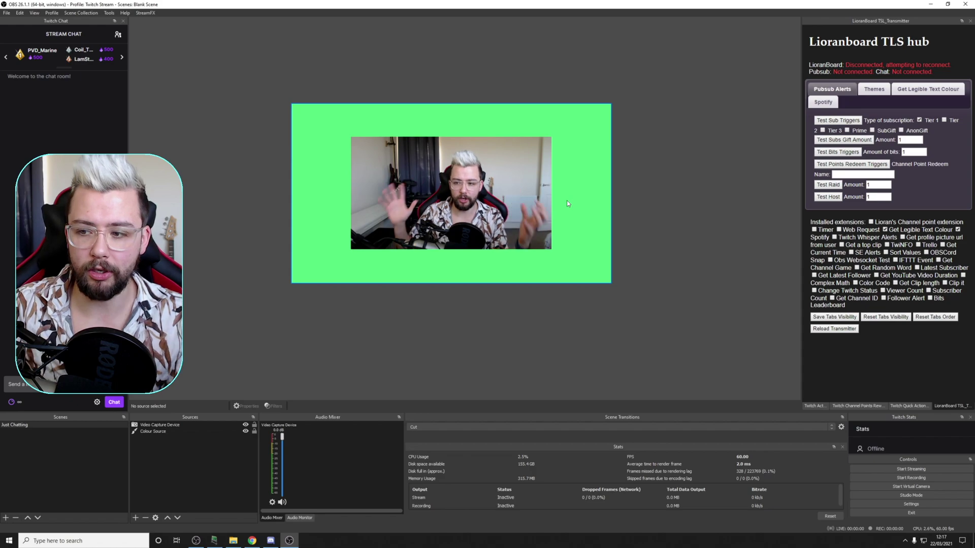
Add a User-defined shader effect filter named 'outline' to the Video Capture Device.
right_click(168, 426)
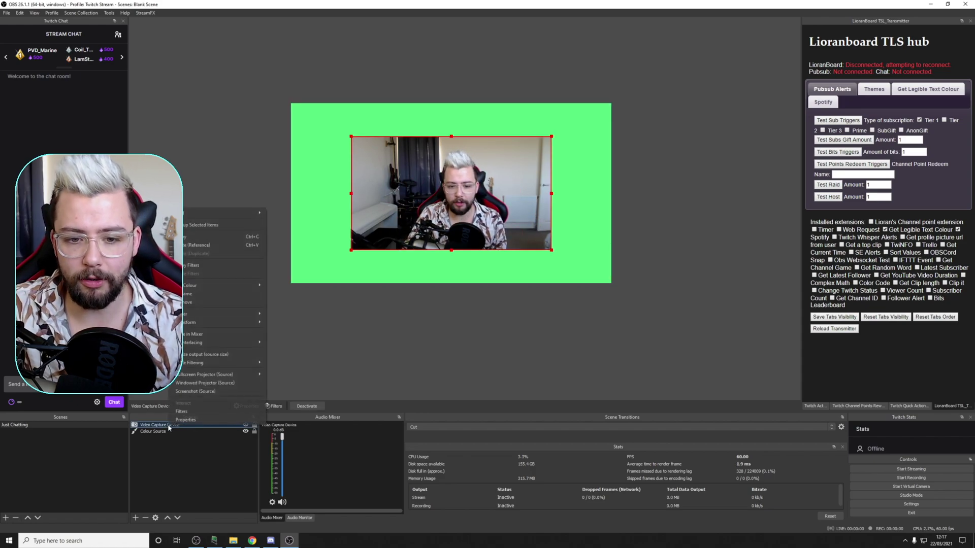
click(207, 412)
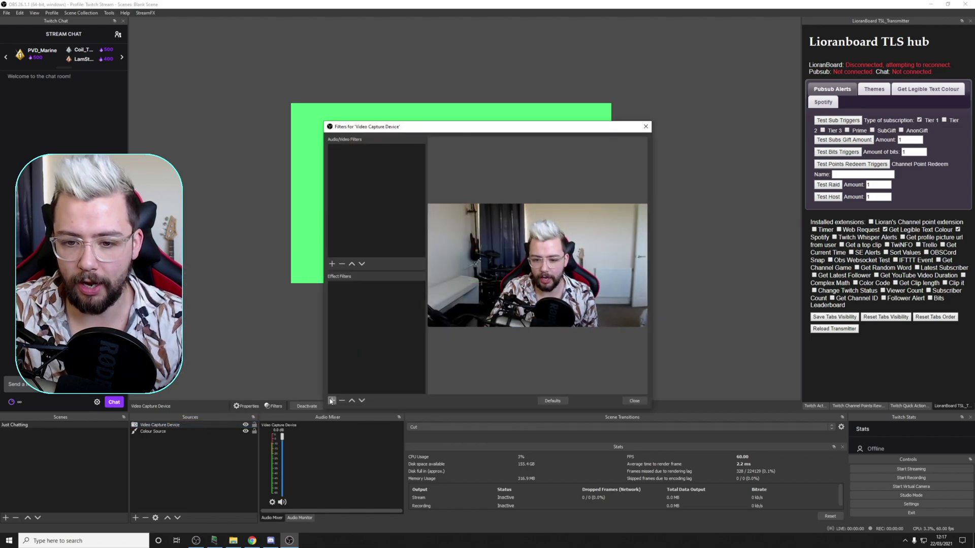
click(331, 400)
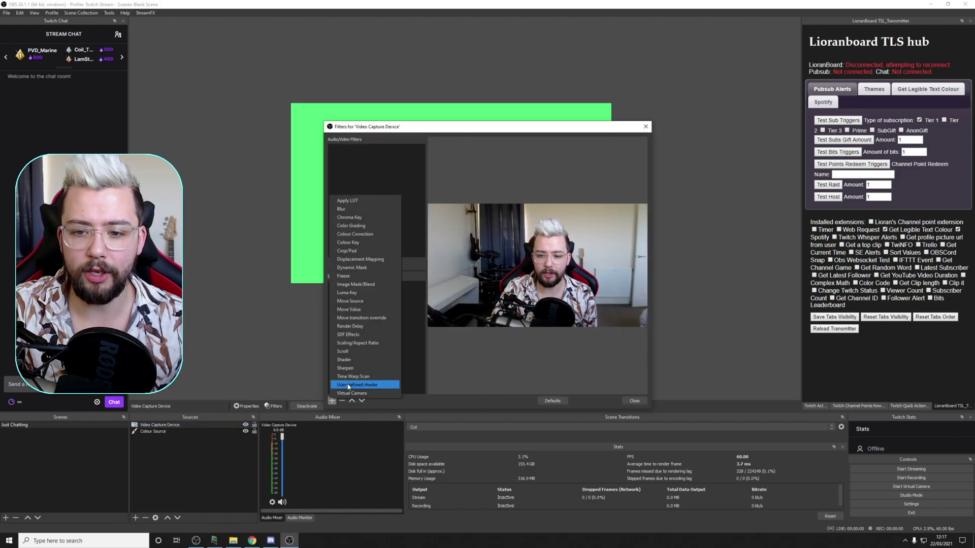
click(348, 386)
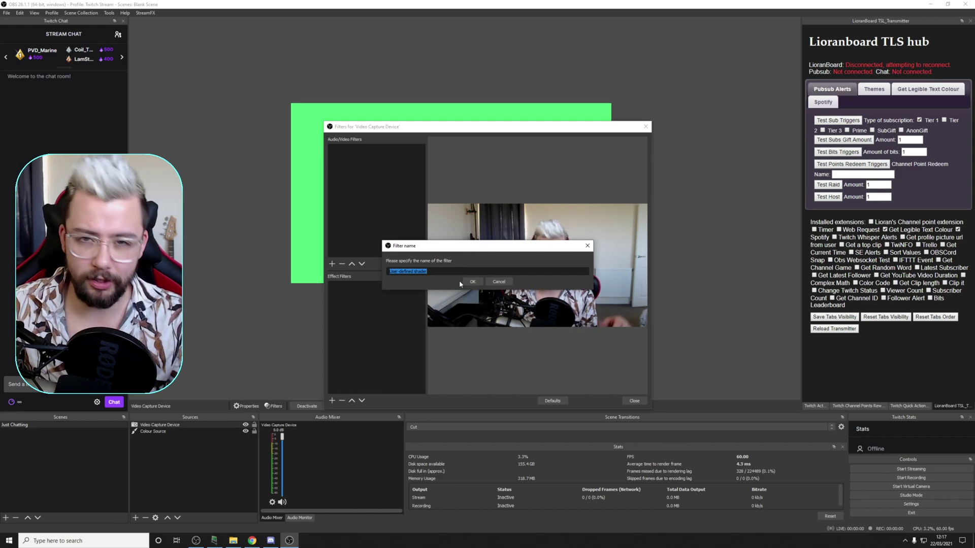
text(outline)
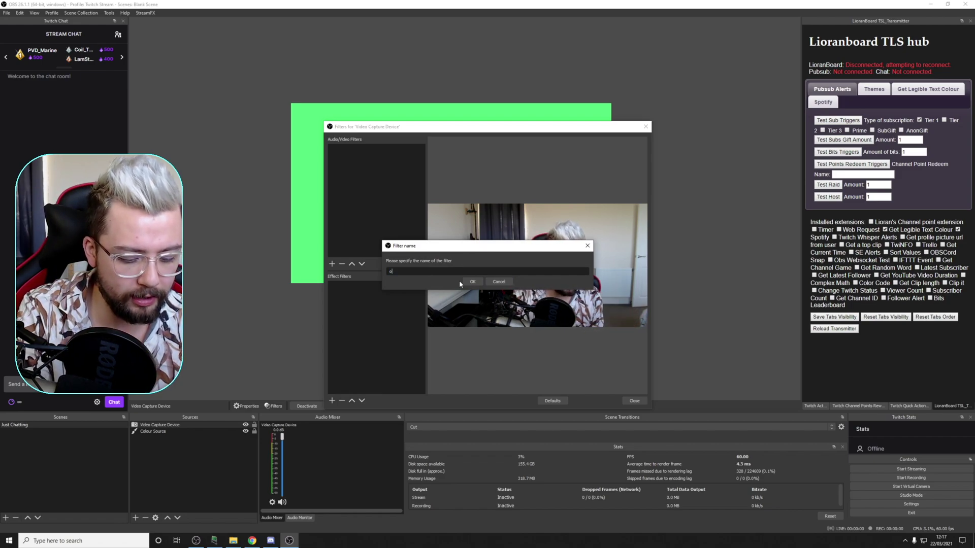
Make the outline filter load examples/border.shader from file and enter 100 extra pixels.
click(472, 282)
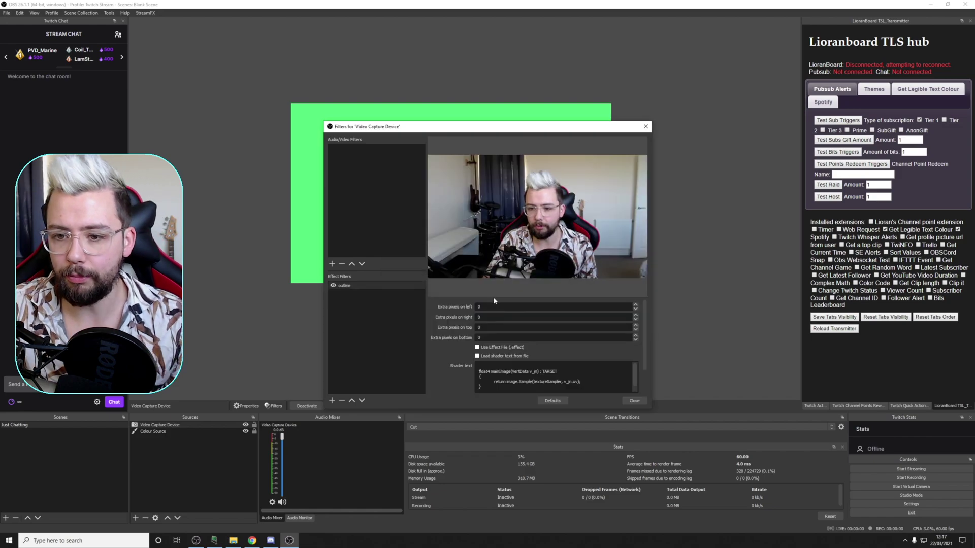
click(478, 355)
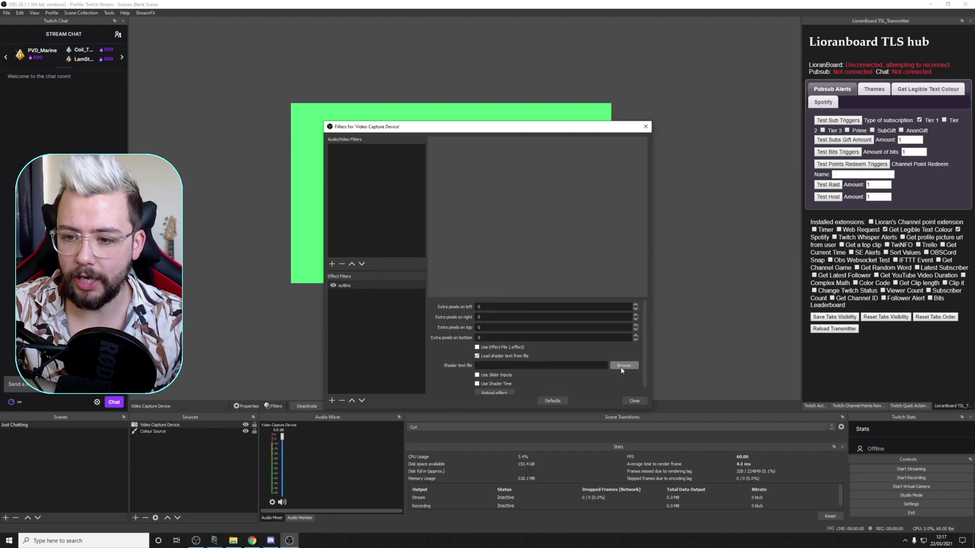
click(622, 367)
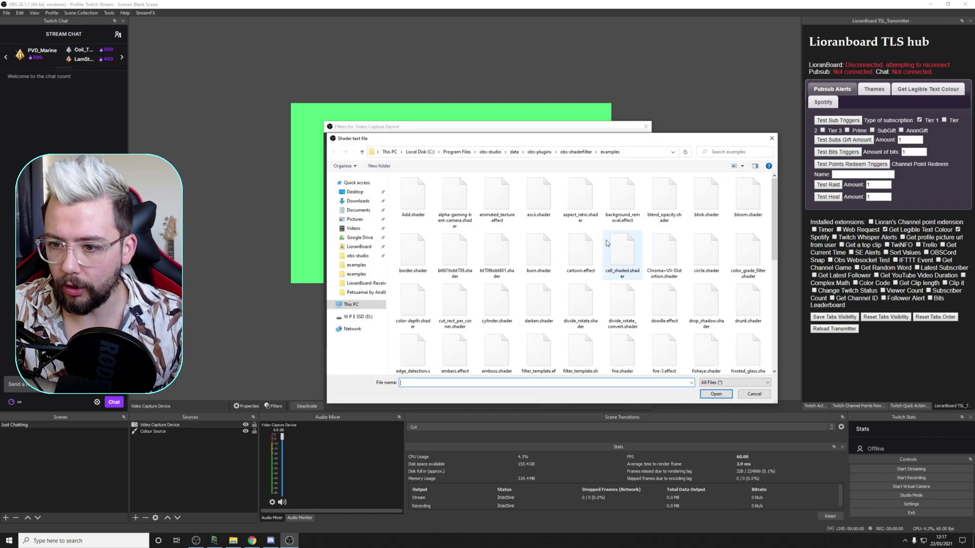
double_click(412, 253)
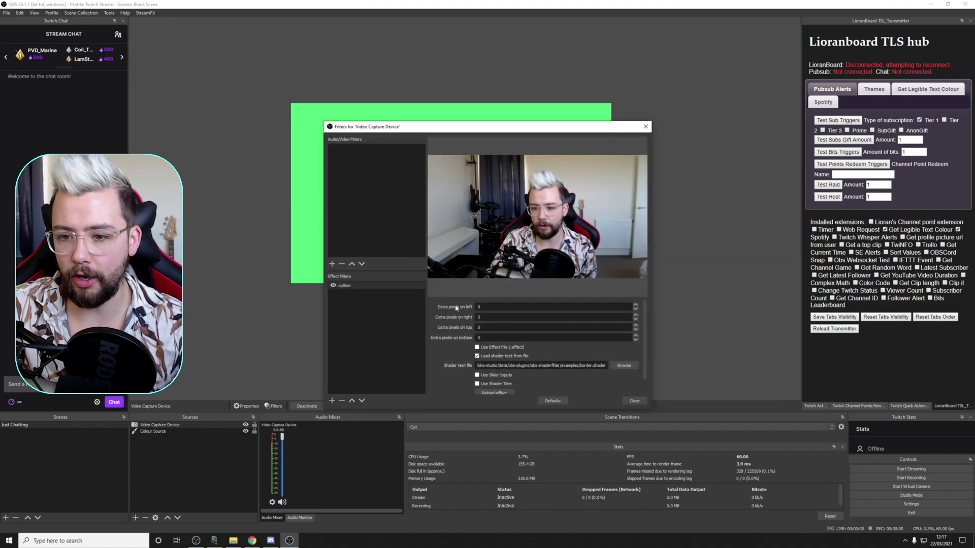
drag(457, 127, 459, 247)
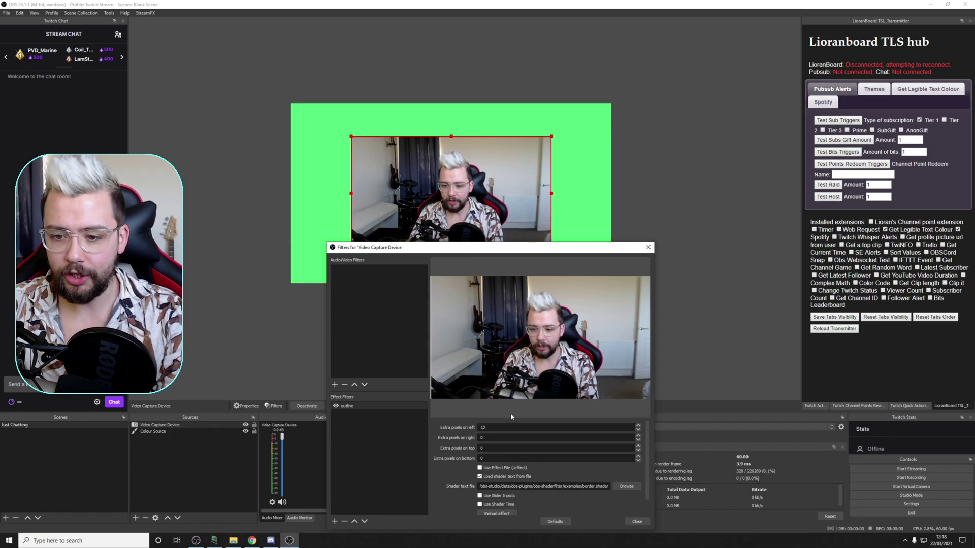
click(495, 427)
text(10)
text(10)
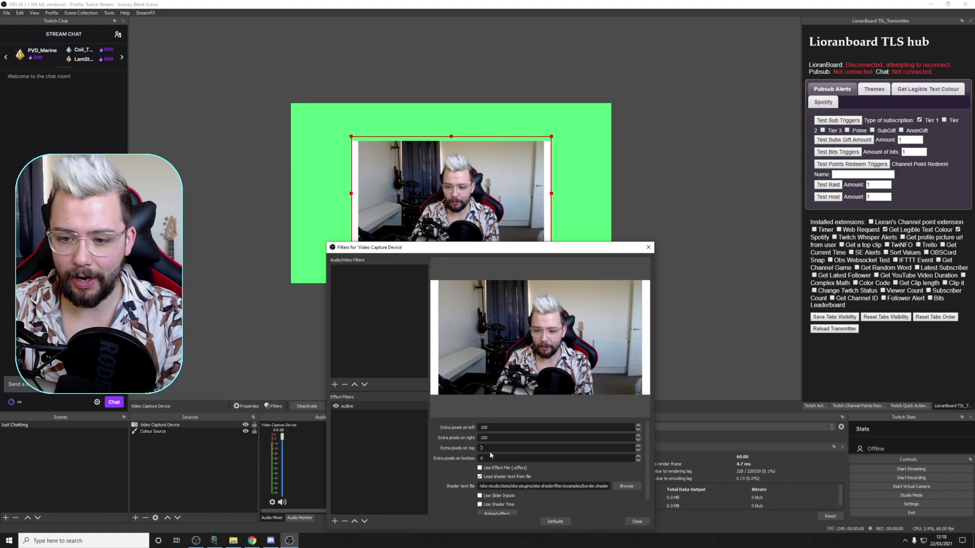
text(10)
text(10)
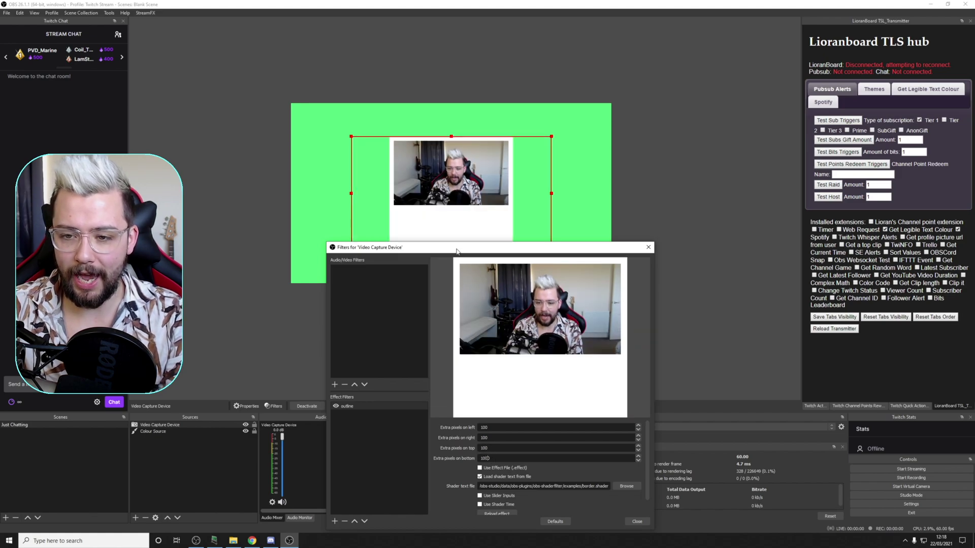
Set the outline filter's extra pixels on left, right and top to 25.
key(BackSpace)
drag(485, 251, 485, 338)
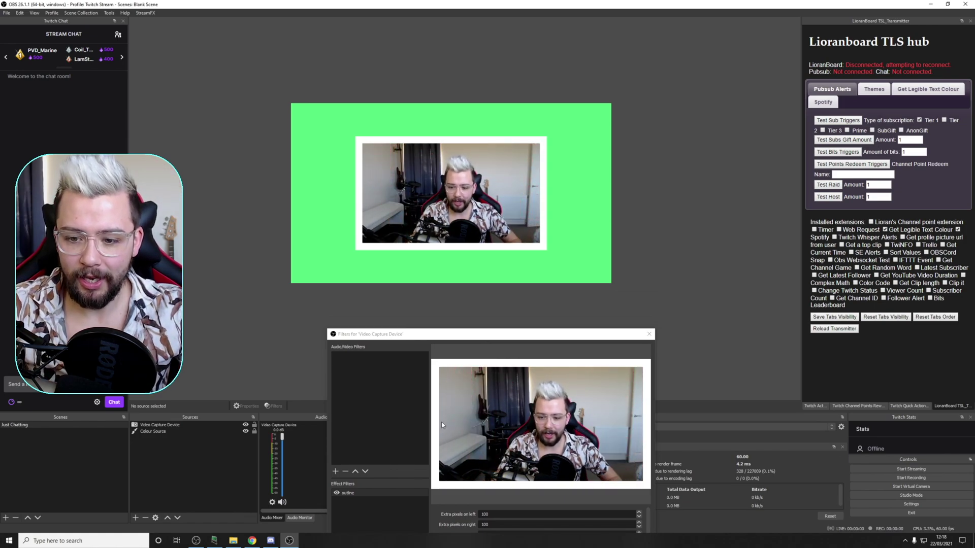
drag(454, 338, 426, 191)
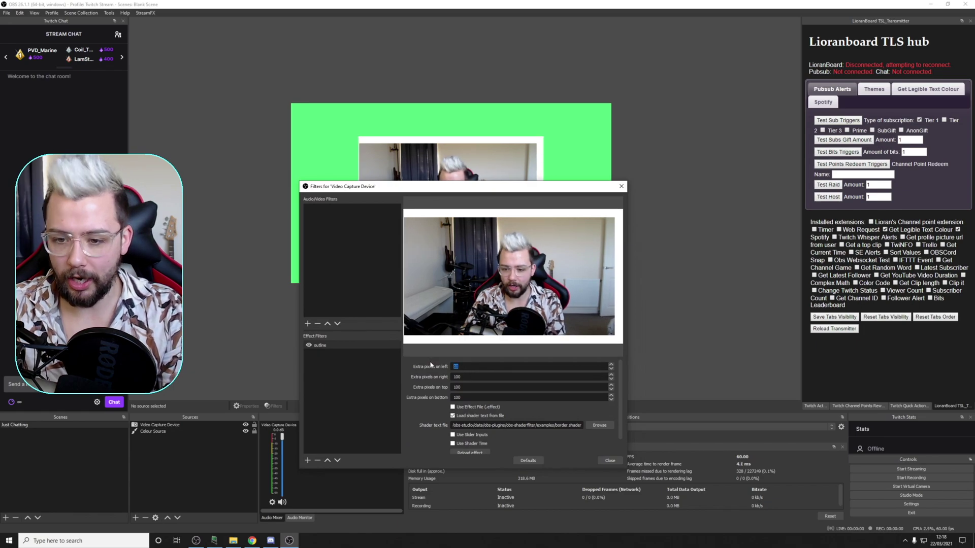
text(25)
key(Tab)
text(25)
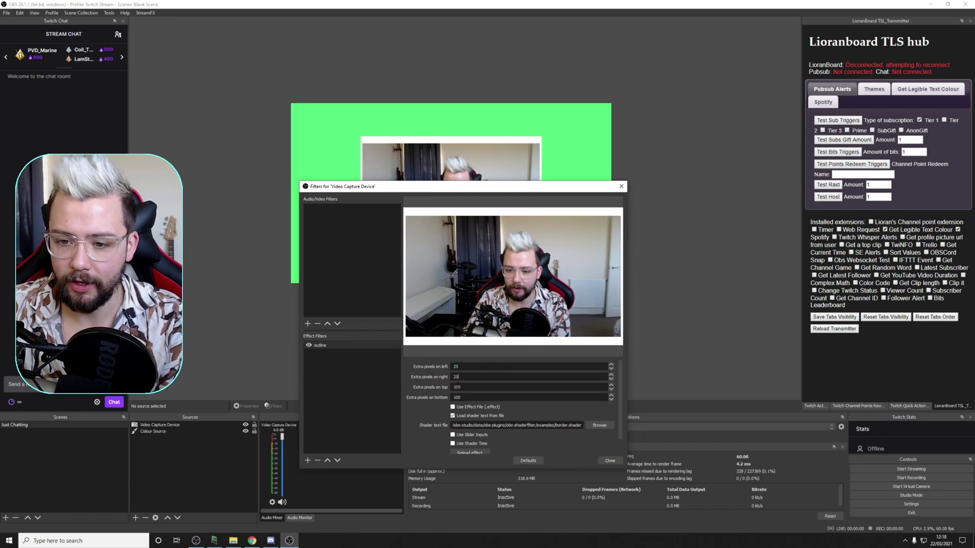
text(25)
key(Tab)
text(25)
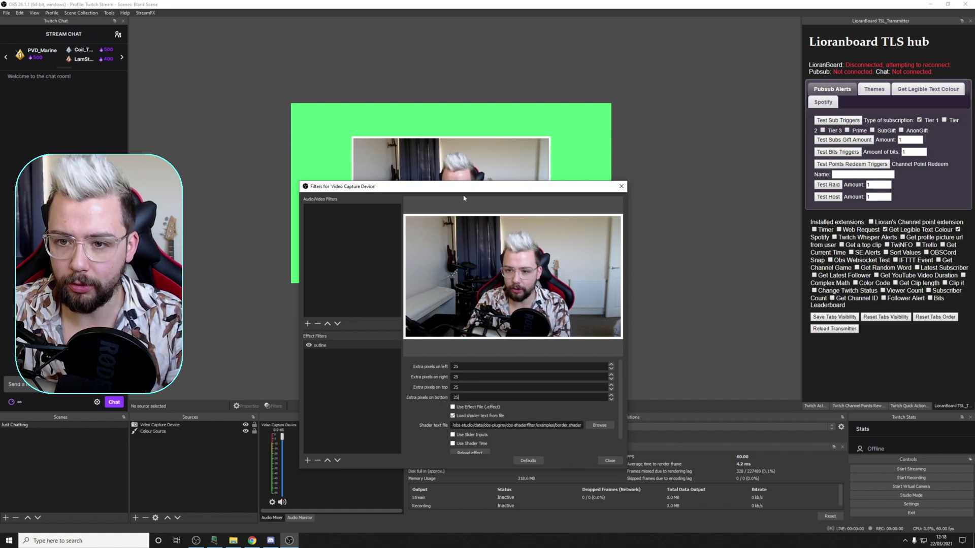
drag(464, 186, 473, 336)
click(438, 302)
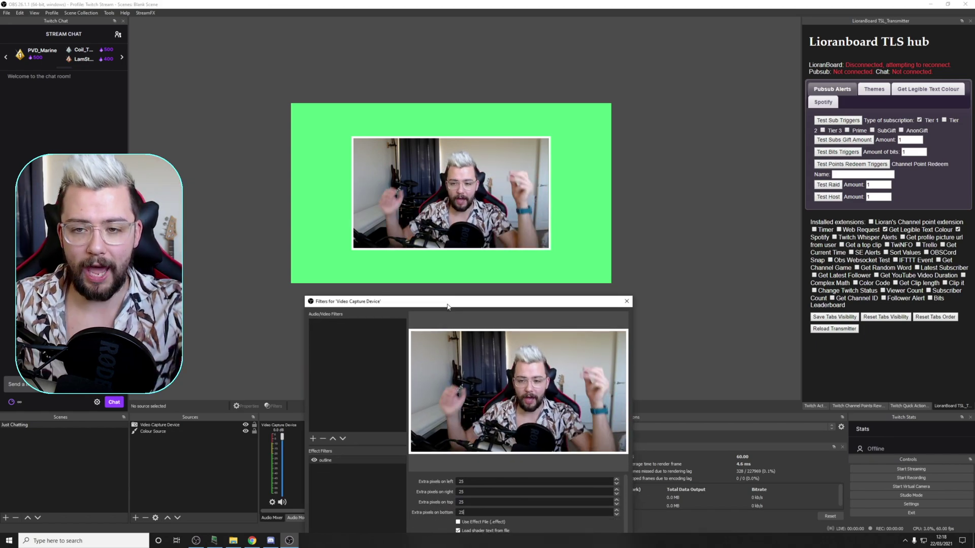
drag(447, 305, 569, 170)
Change the outline filter's border colour to pink #ff86bd in the borderColor picker.
double_click(612, 379)
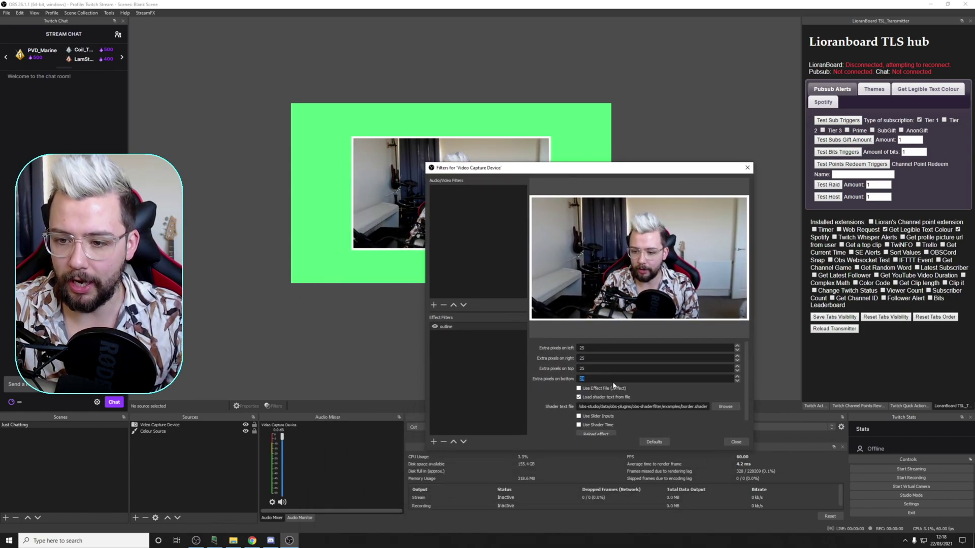
scroll(547, 401, down, 1)
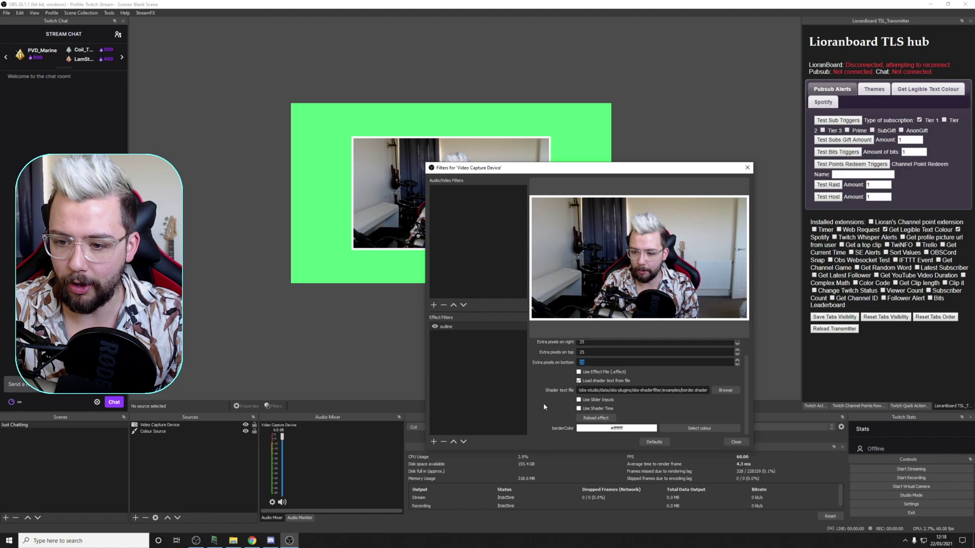
click(699, 429)
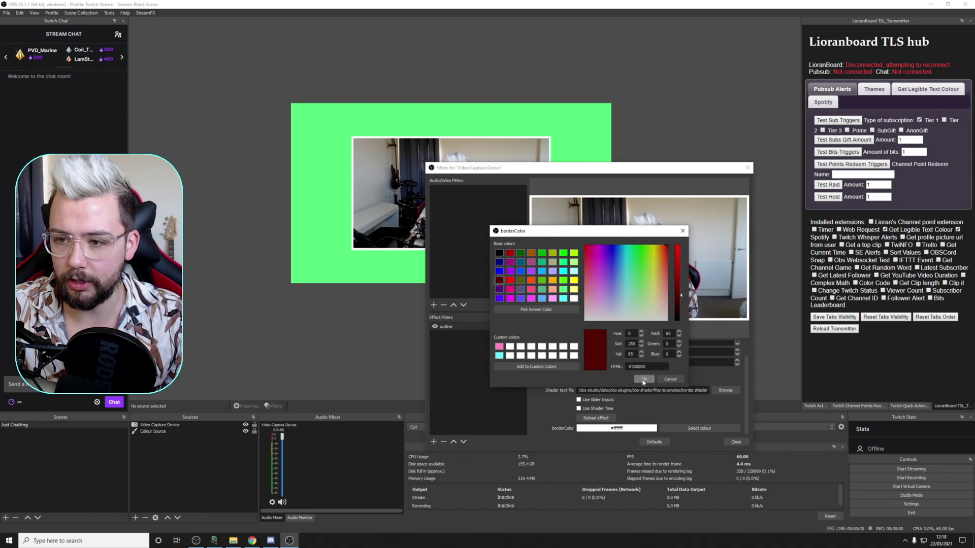
click(643, 380)
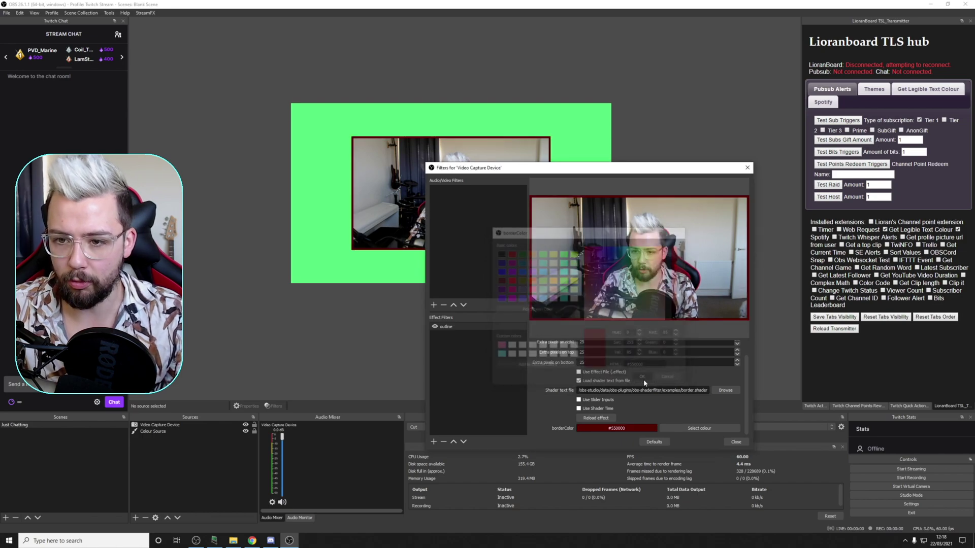
click(692, 429)
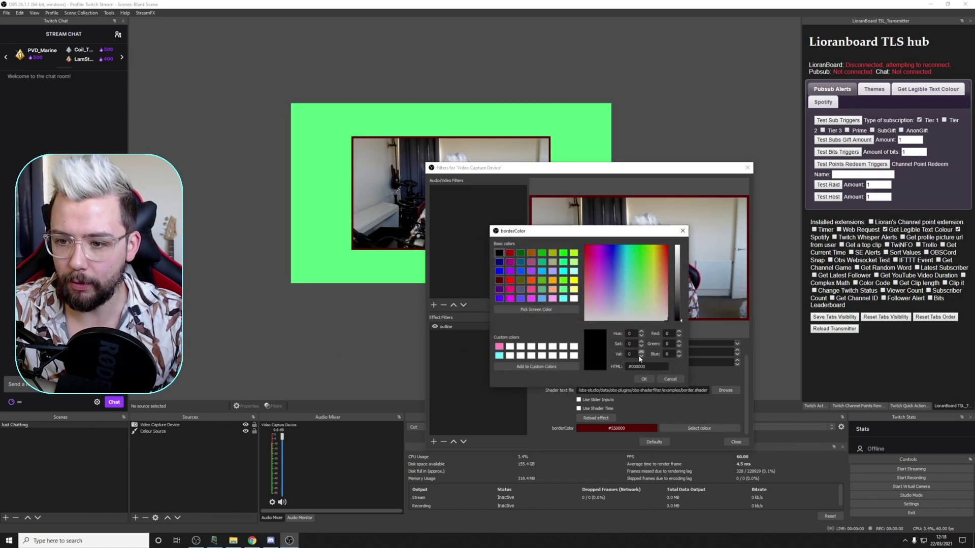
click(643, 379)
click(699, 429)
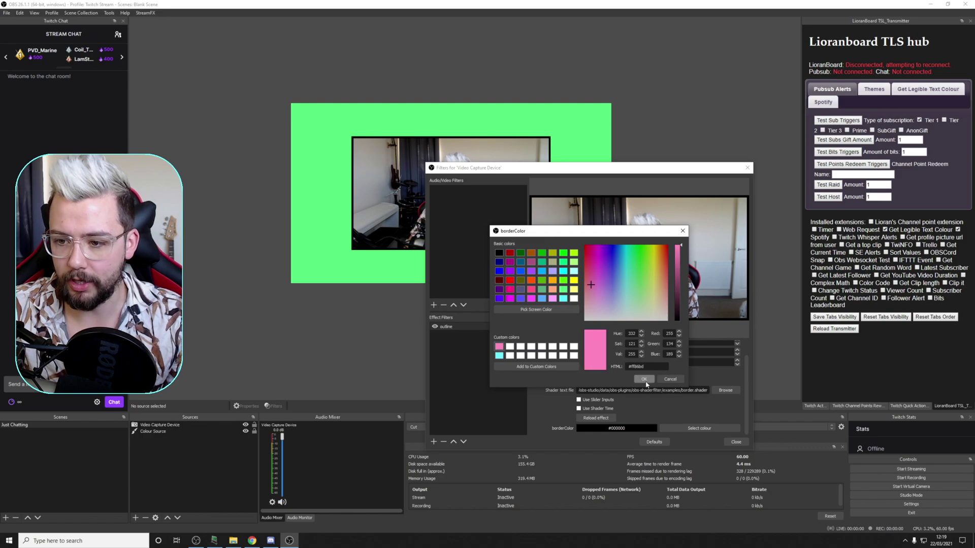
click(644, 379)
drag(559, 174, 515, 352)
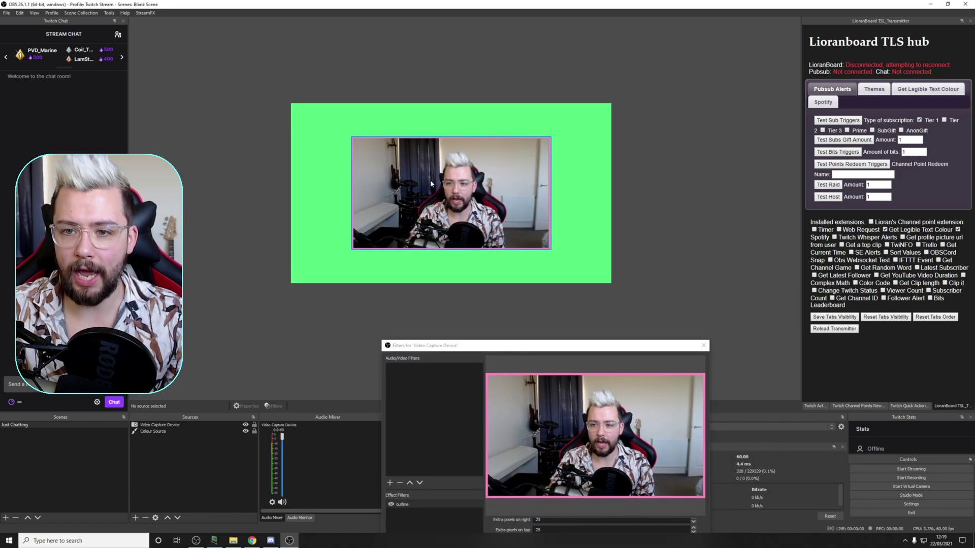
mouse_move(430, 184)
mouse_down()
mouse_move(473, 192)
mouse_move(480, 177)
mouse_move(428, 172)
mouse_up()
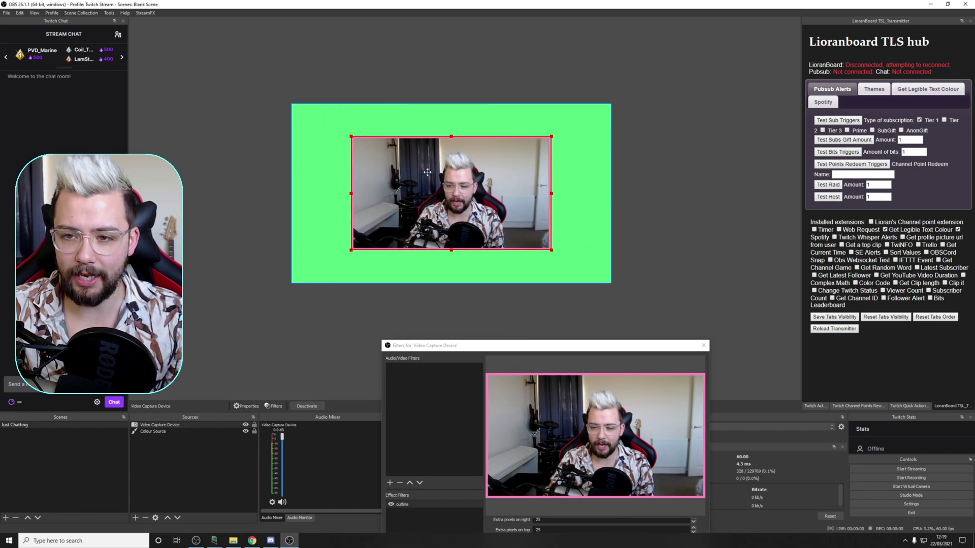
Close the Filters for 'Video Capture Device' window.
key(Escape)
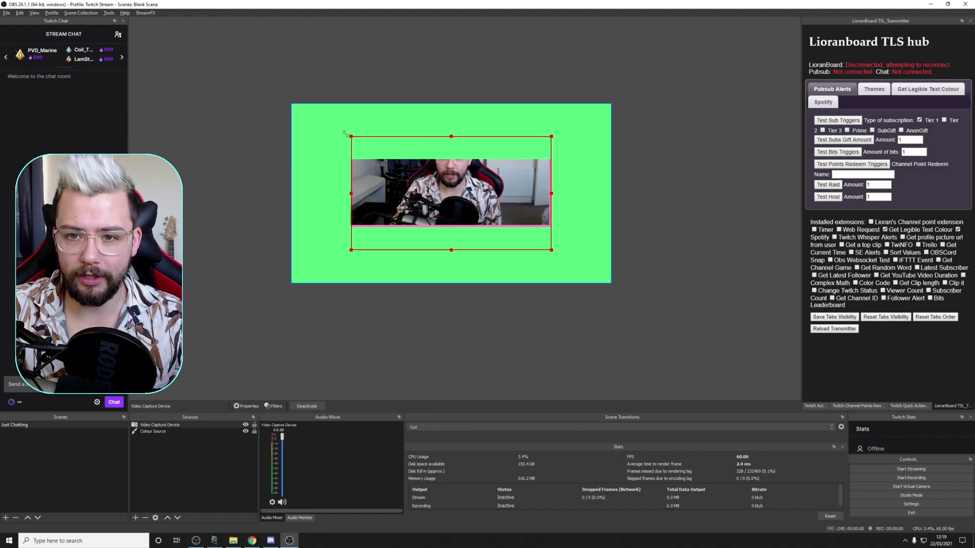
Add a Crop/Pad filter with its default name to the Video Capture Device.
right_click(181, 424)
click(192, 405)
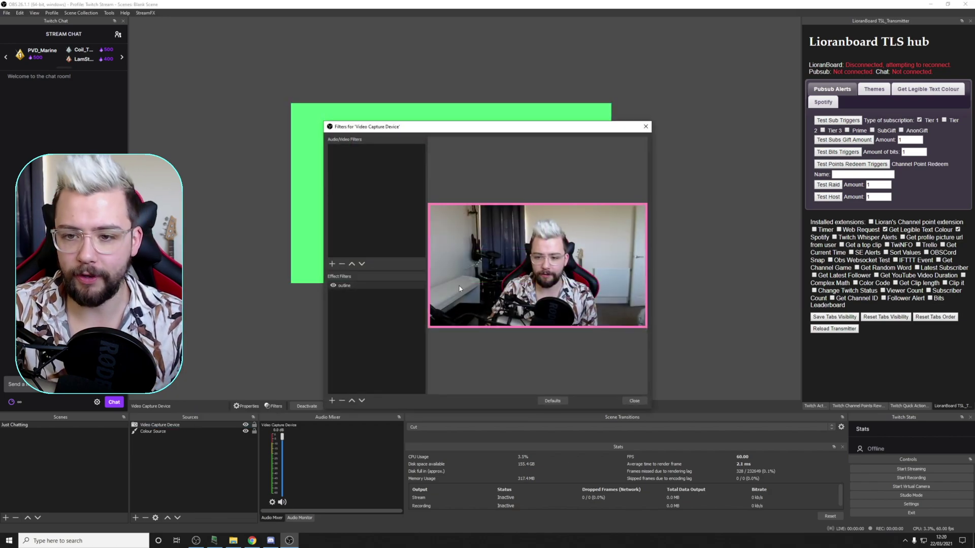
click(332, 400)
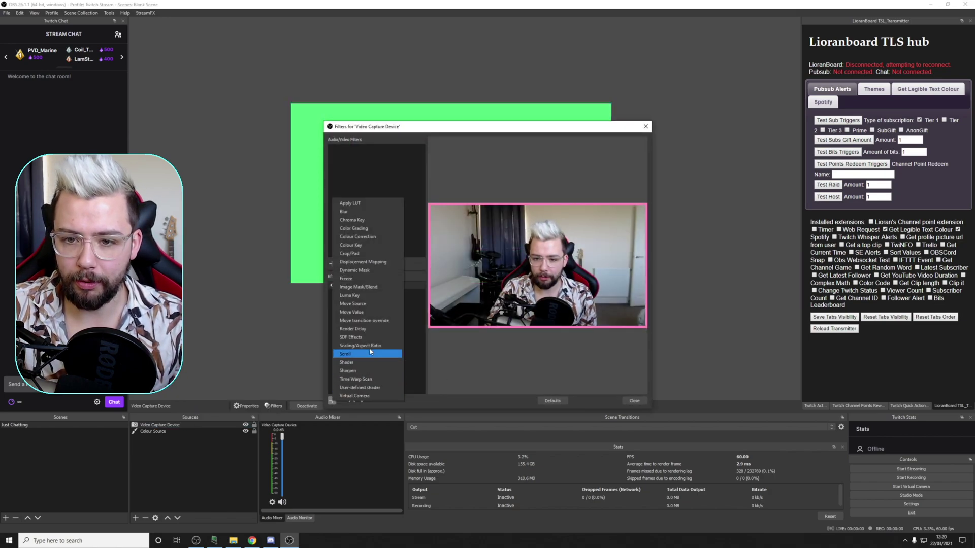
click(358, 254)
click(472, 283)
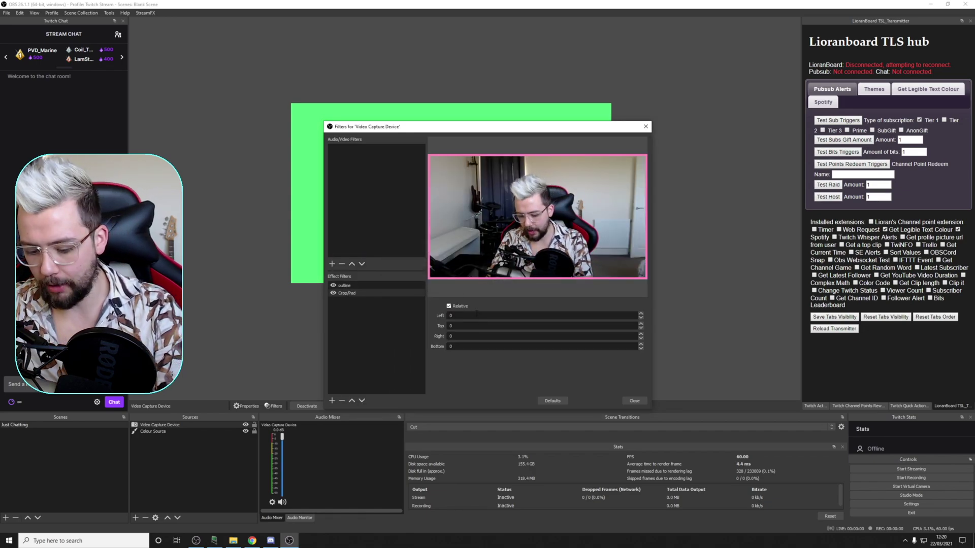
Set the Crop/Pad values to Left 500, Right 500 and Top 200.
double_click(452, 315)
text(500)
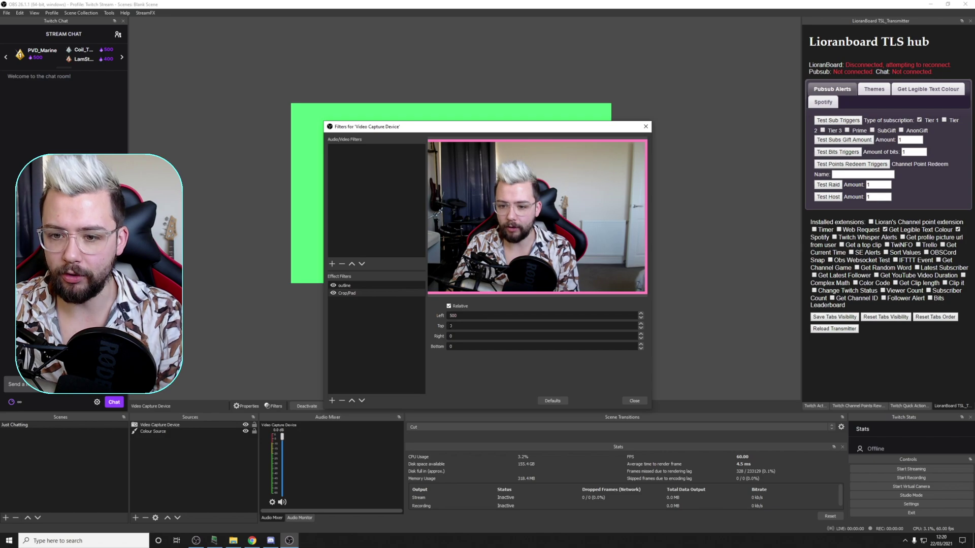
click(449, 336)
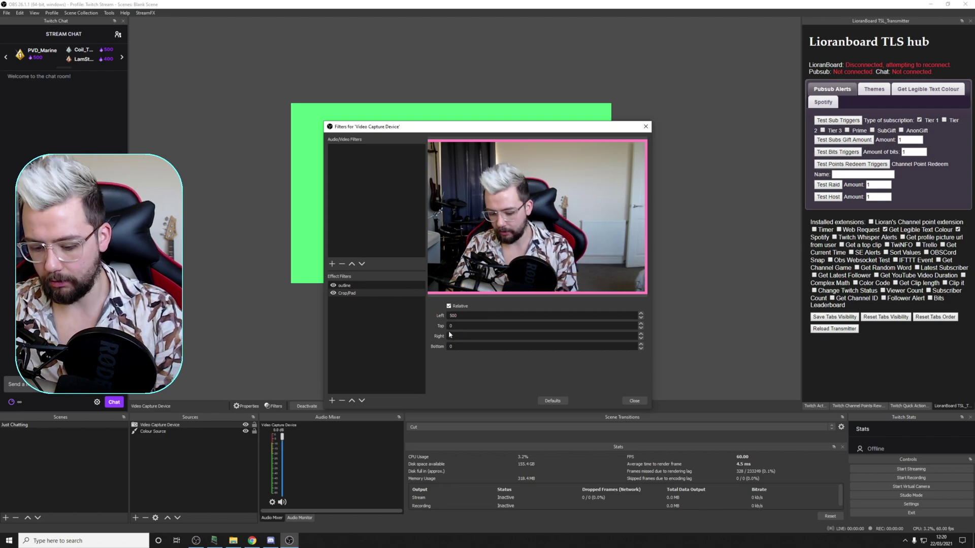
text(500)
key(Delete)
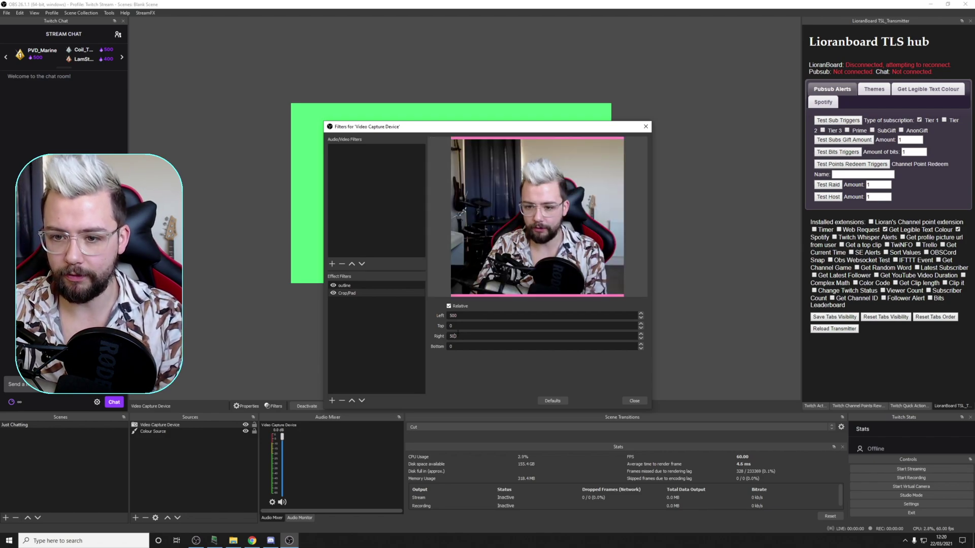
double_click(449, 326)
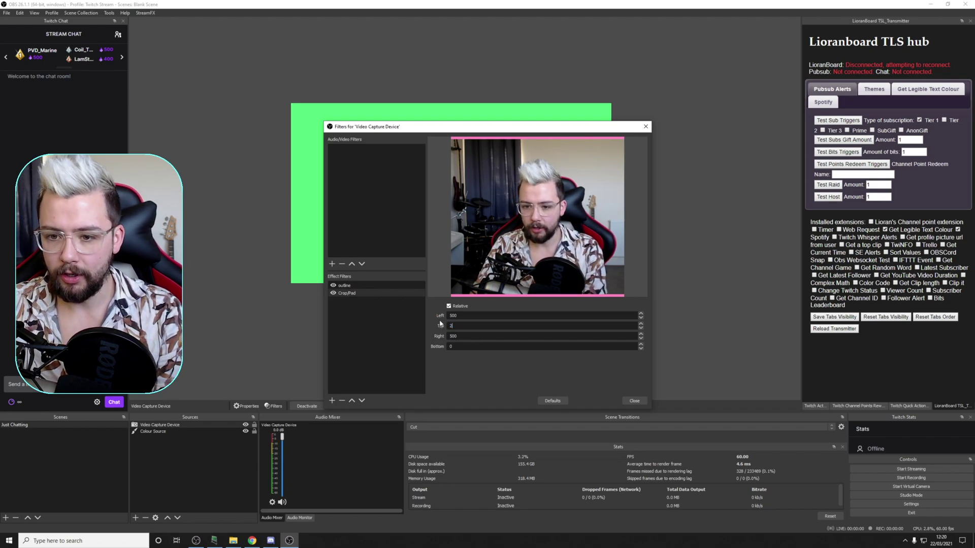
text(200)
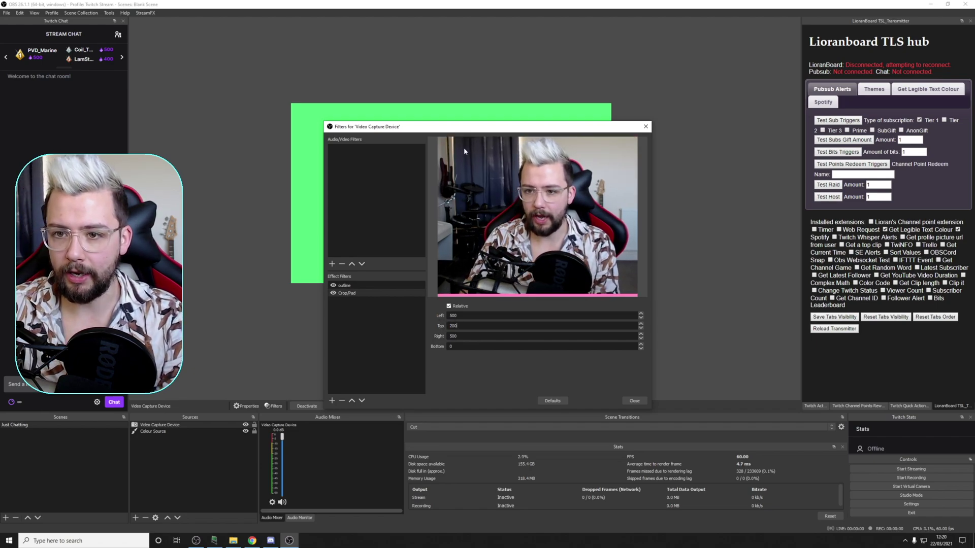
drag(464, 126, 499, 305)
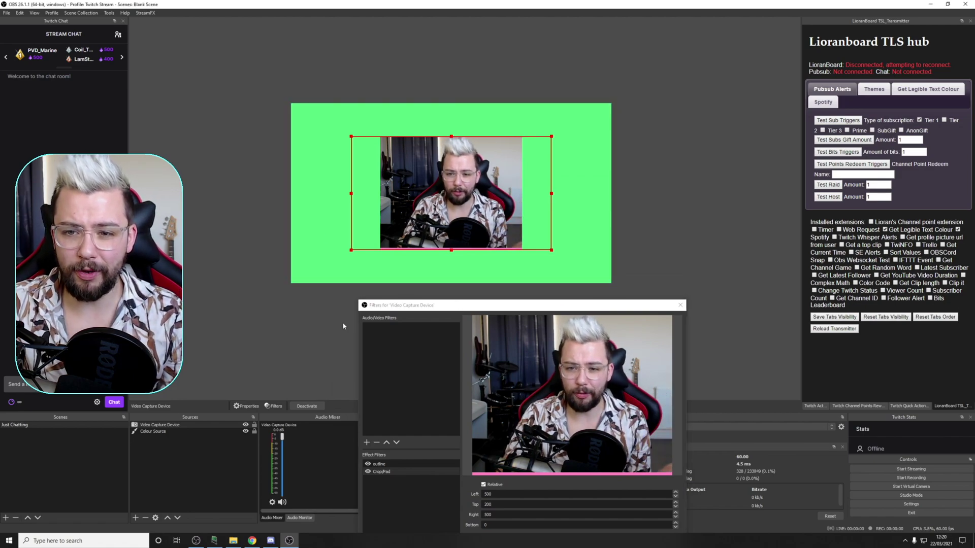
click(457, 263)
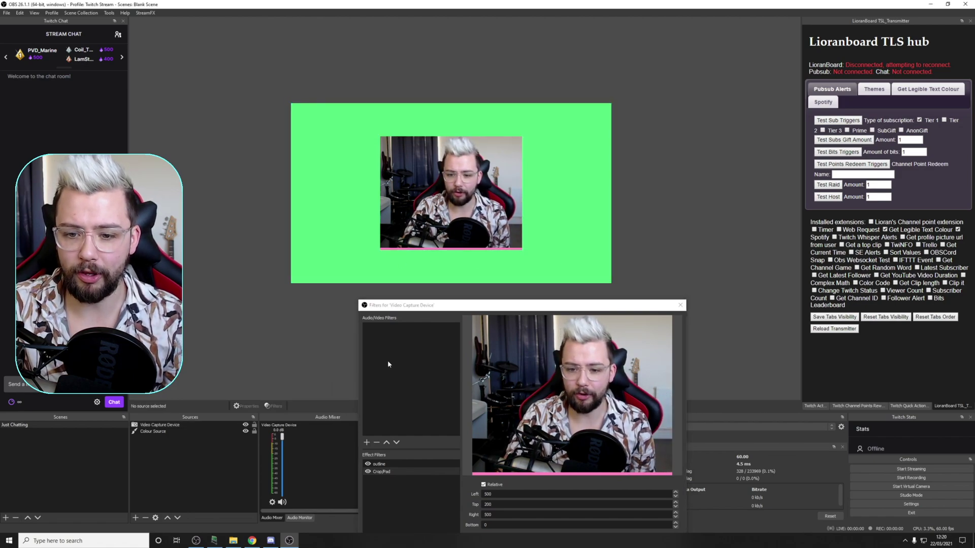
Move the Crop/Pad filter above the outline filter in Effect Filters.
drag(401, 305, 543, 157)
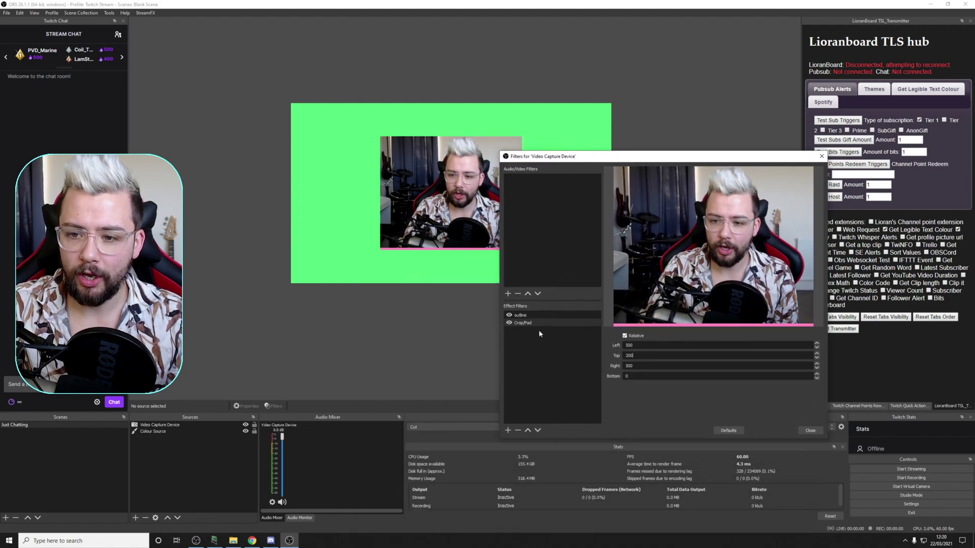
click(527, 323)
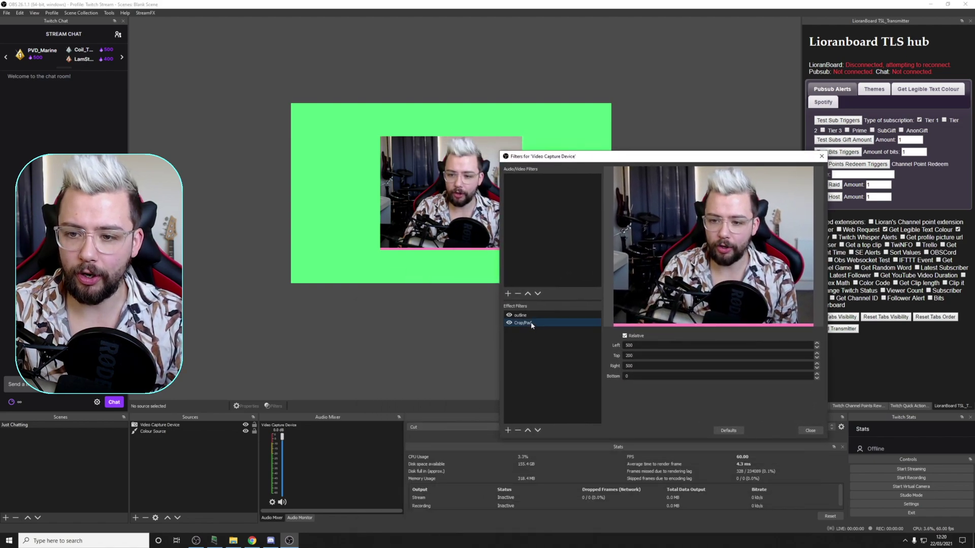
click(528, 429)
Enlarge and reposition the pink-outlined webcam source on the canvas.
drag(610, 160, 513, 320)
click(501, 217)
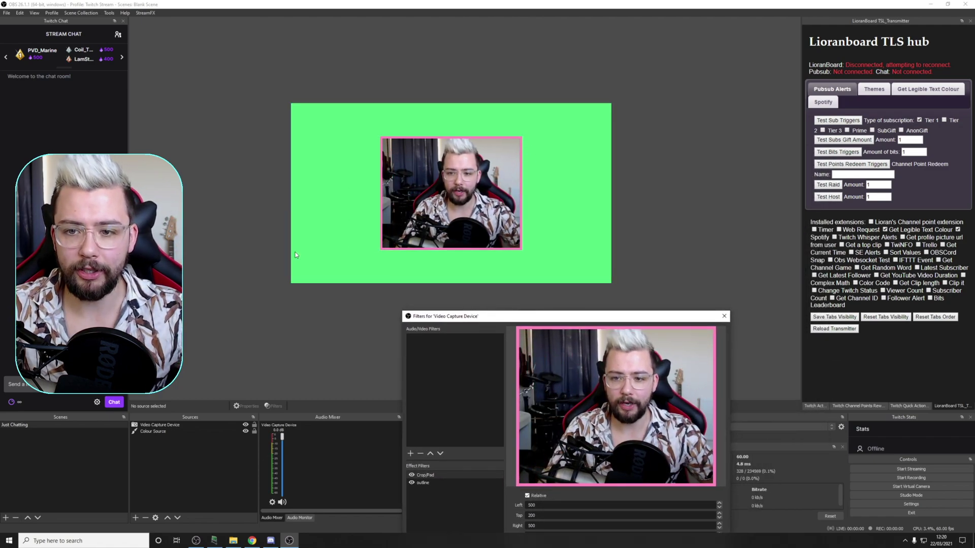
drag(349, 136, 266, 100)
drag(355, 168, 424, 194)
click(707, 212)
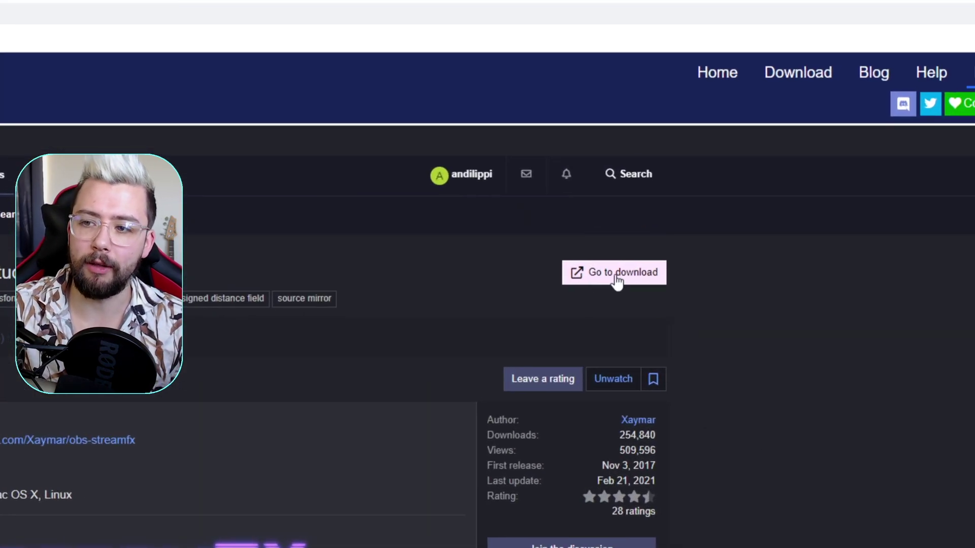
Go to the StreamFX download and scroll the GitHub release to its Assets list.
click(616, 279)
scroll(358, 274, down, 15)
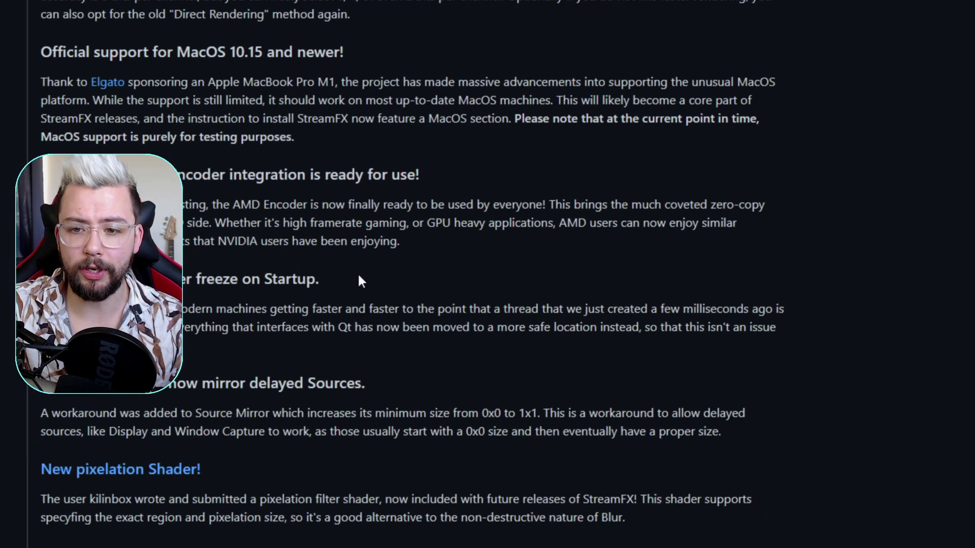
scroll(358, 281, down, 10)
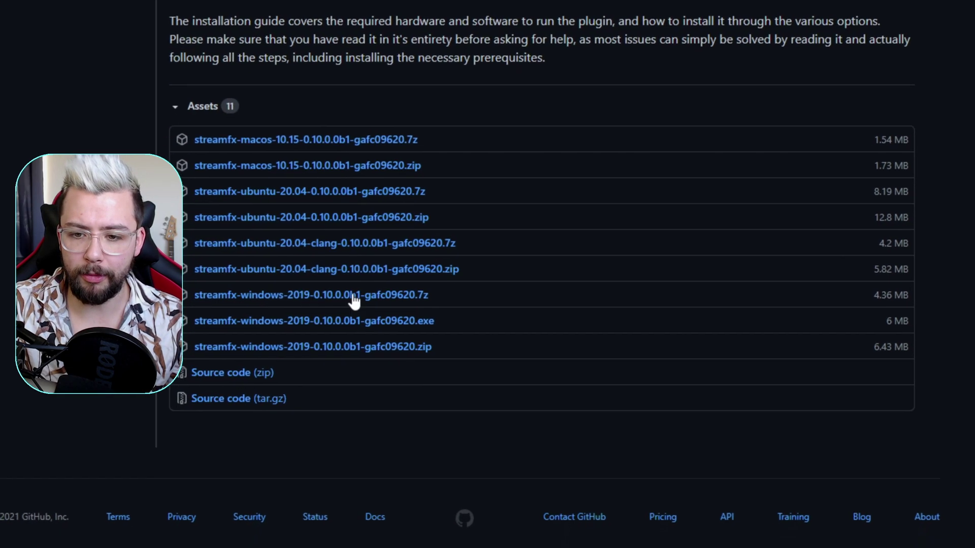
scroll(354, 300, up, 3)
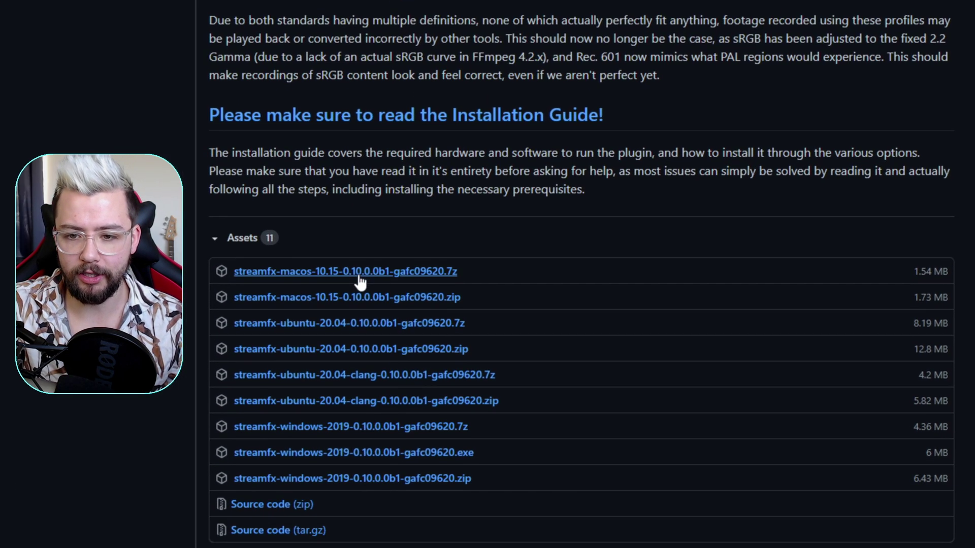
scroll(360, 280, down, 3)
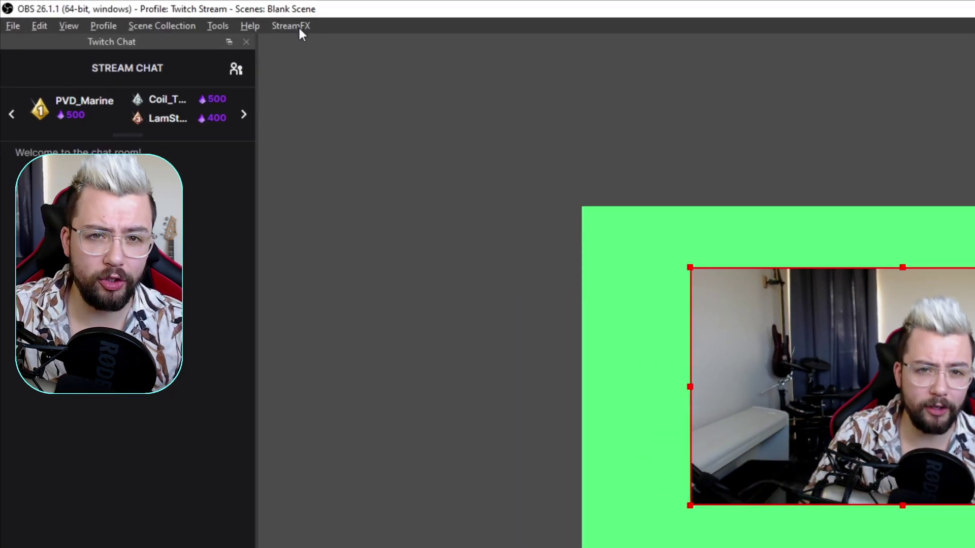
Glance at the StreamFX menu, then add a new default-named Crop/Pad filter to the webcam.
click(298, 31)
click(295, 35)
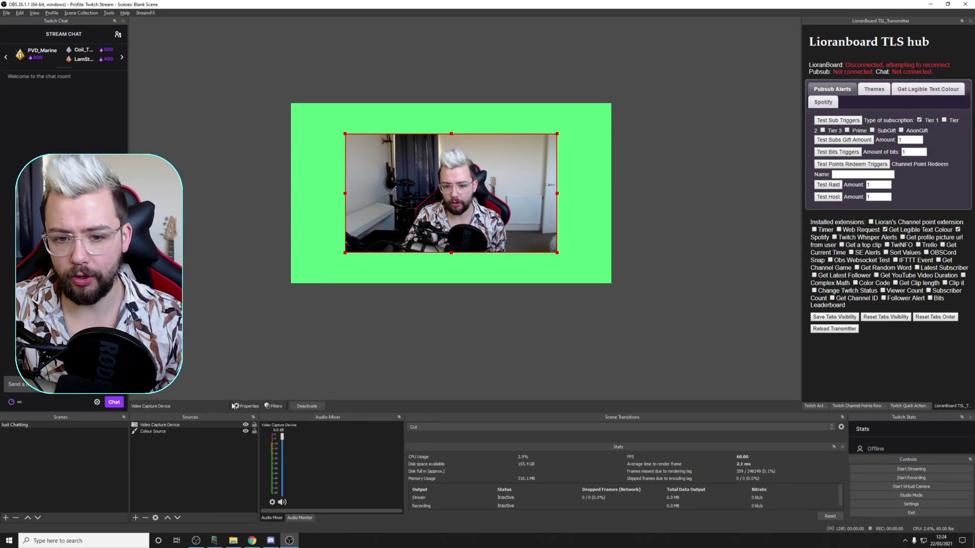
right_click(181, 425)
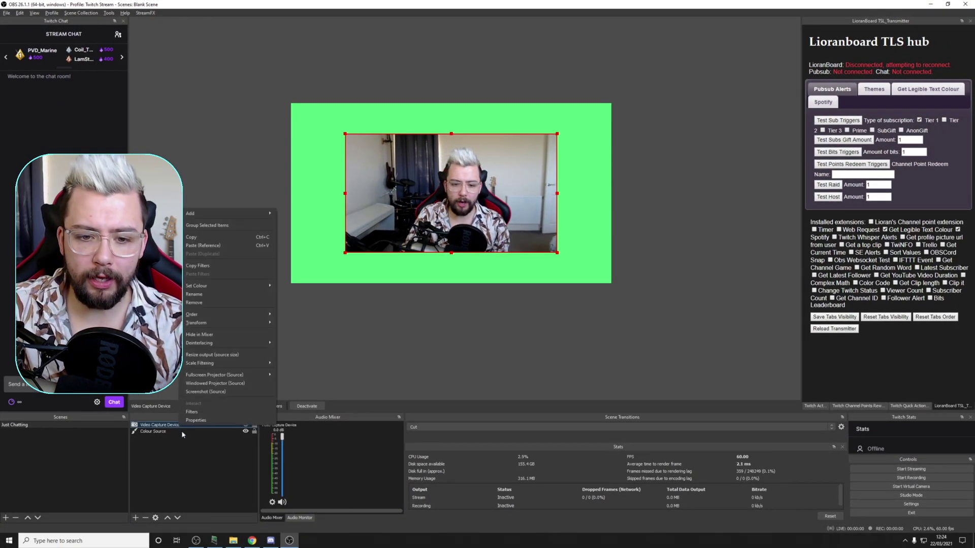
click(201, 412)
click(332, 401)
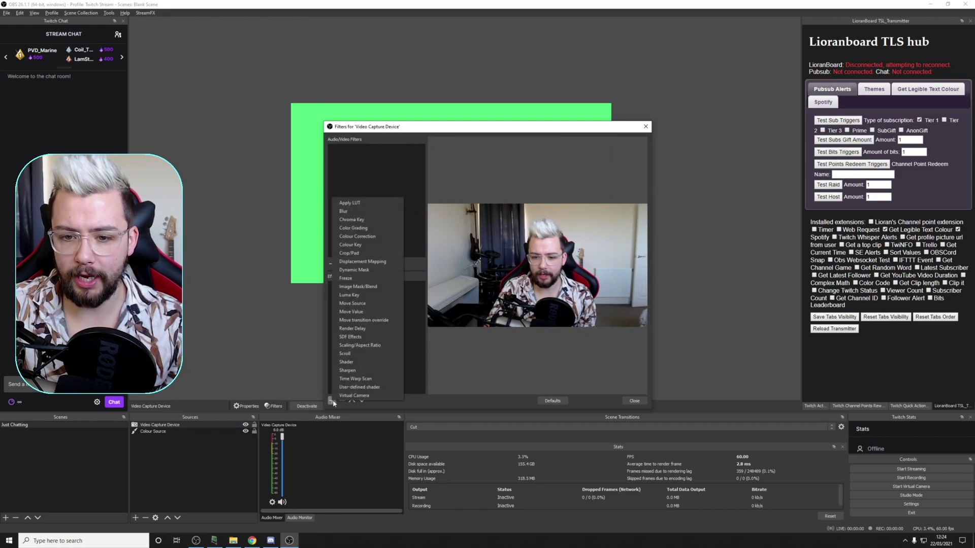
click(360, 253)
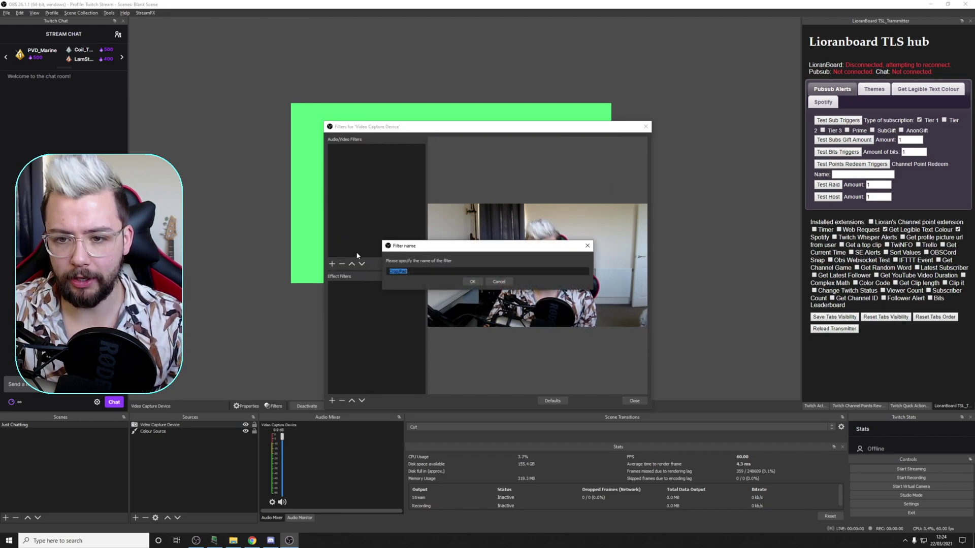
click(472, 281)
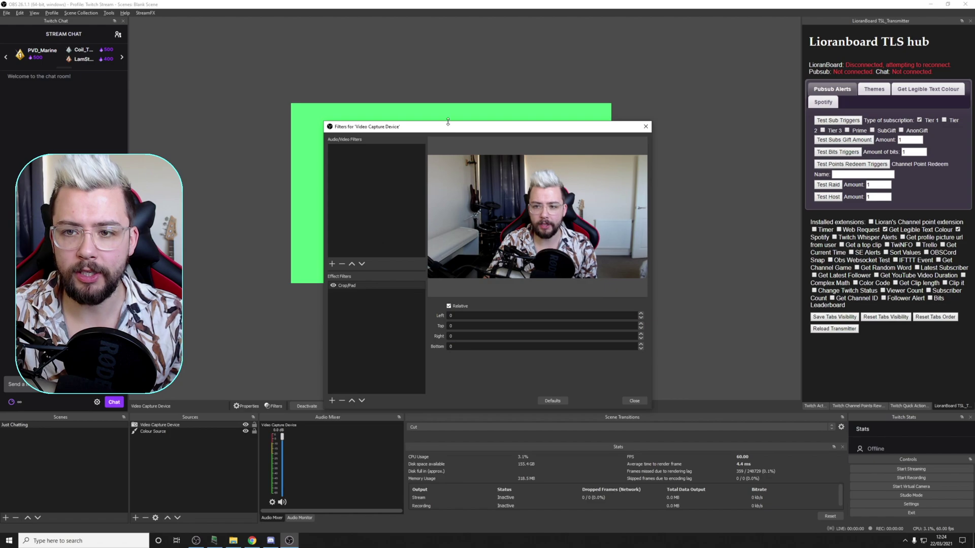
drag(447, 126, 443, 242)
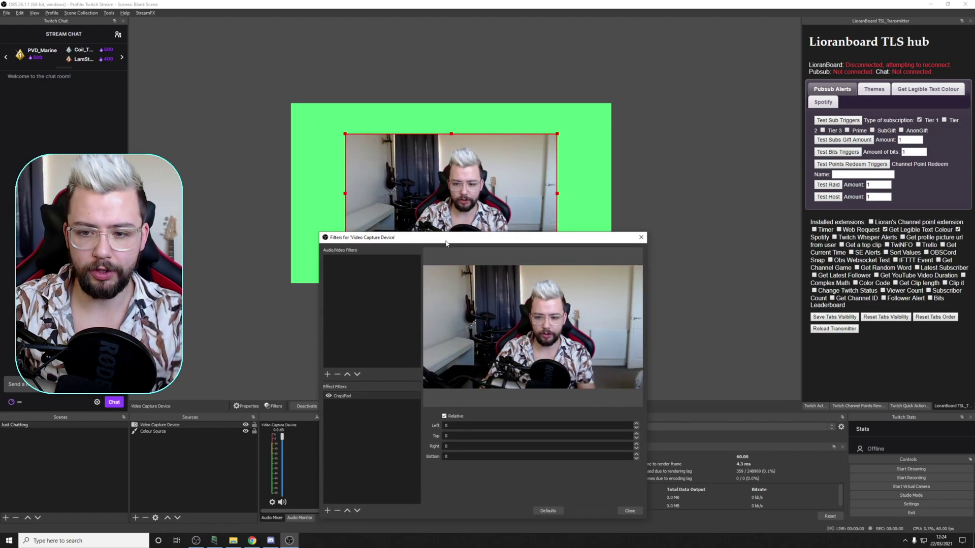
Set the Crop/Pad Left, Top, Right and Bottom values to -100.
text(0)
key(Tab)
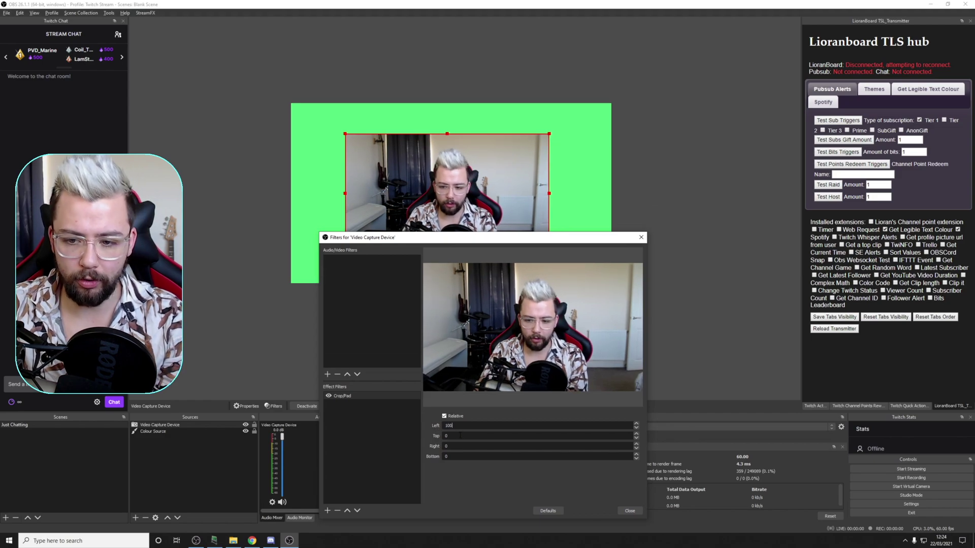
text(100)
key(Tab)
text(100)
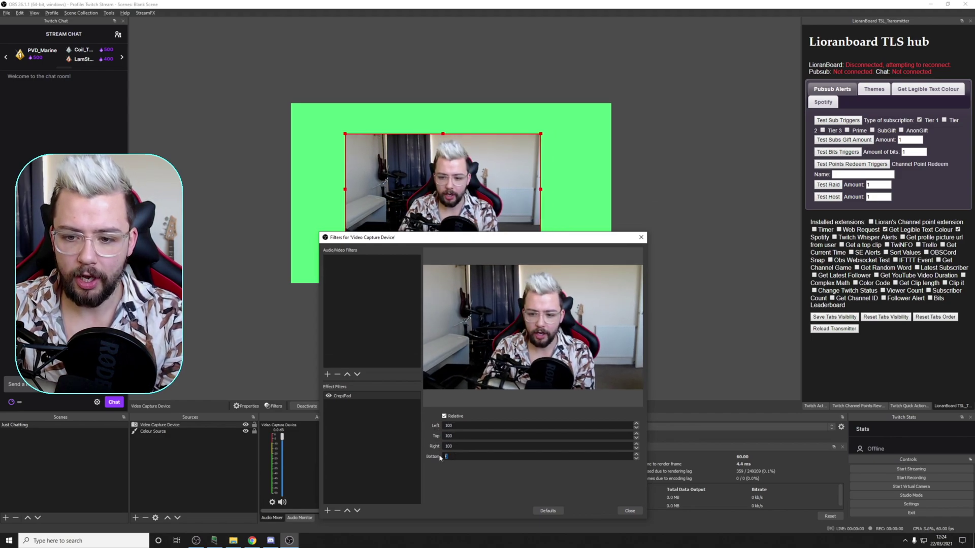
click(444, 459)
text(100)
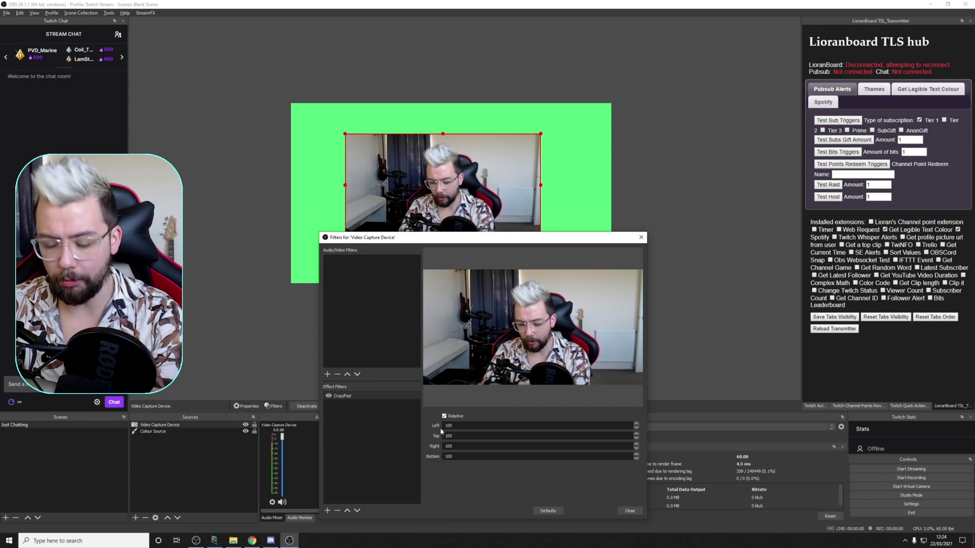
text(-)
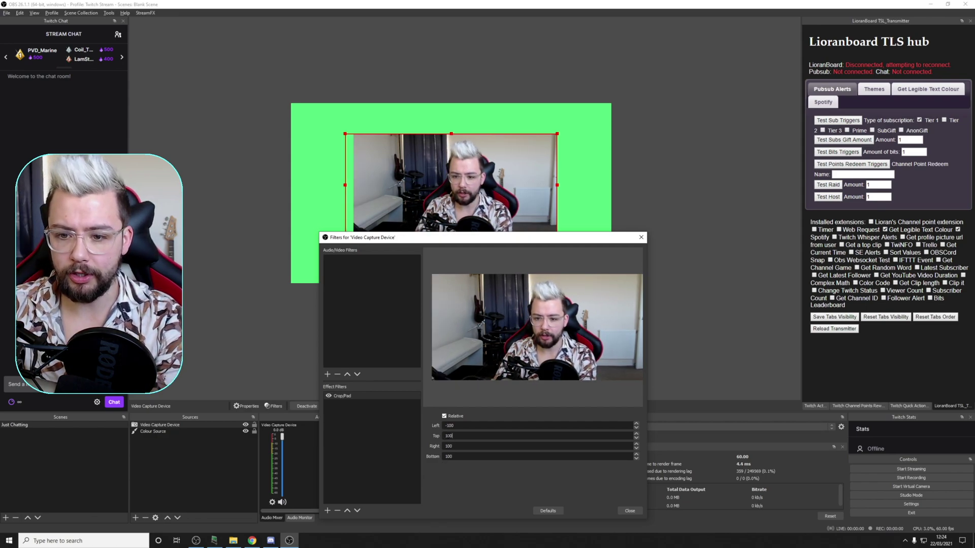
text(-)
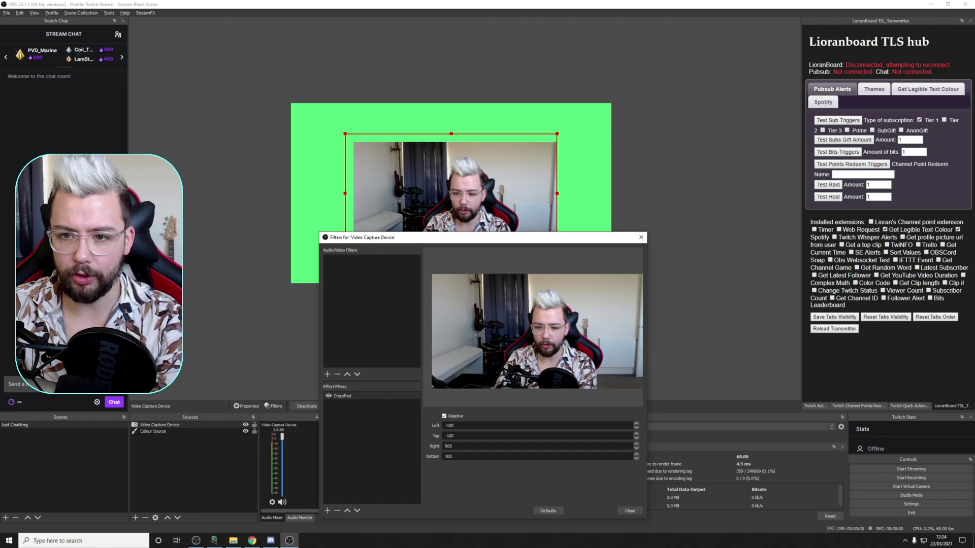
click(446, 447)
text(-)
text(-)
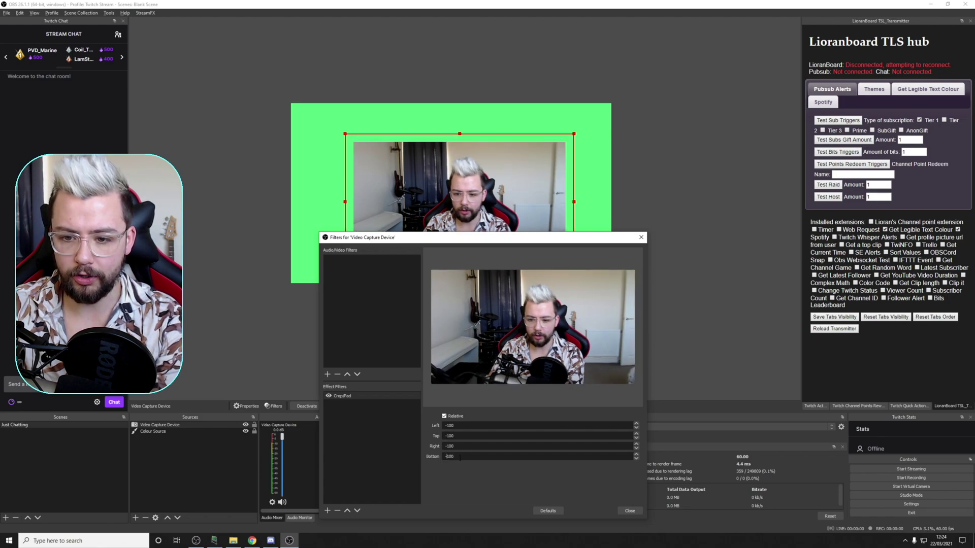
drag(441, 241, 421, 324)
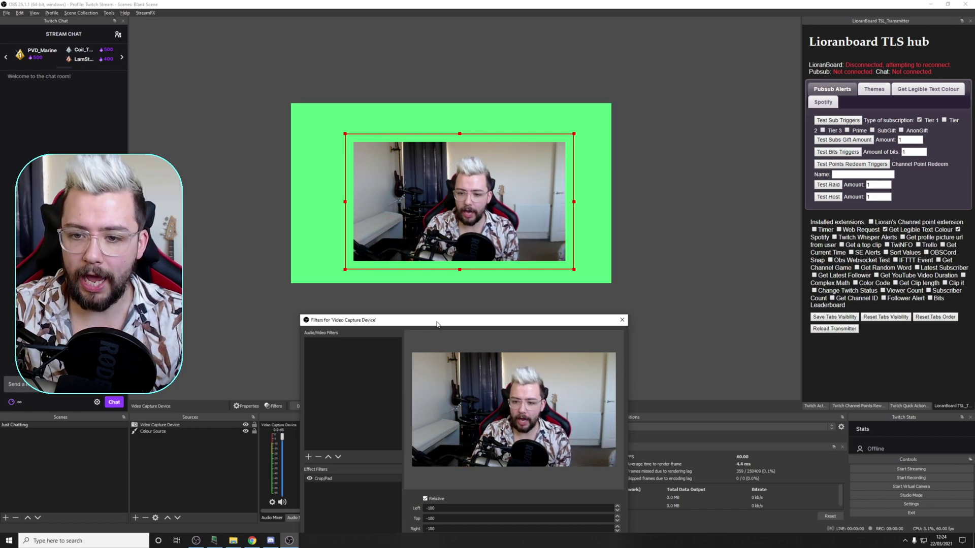
drag(437, 324, 547, 201)
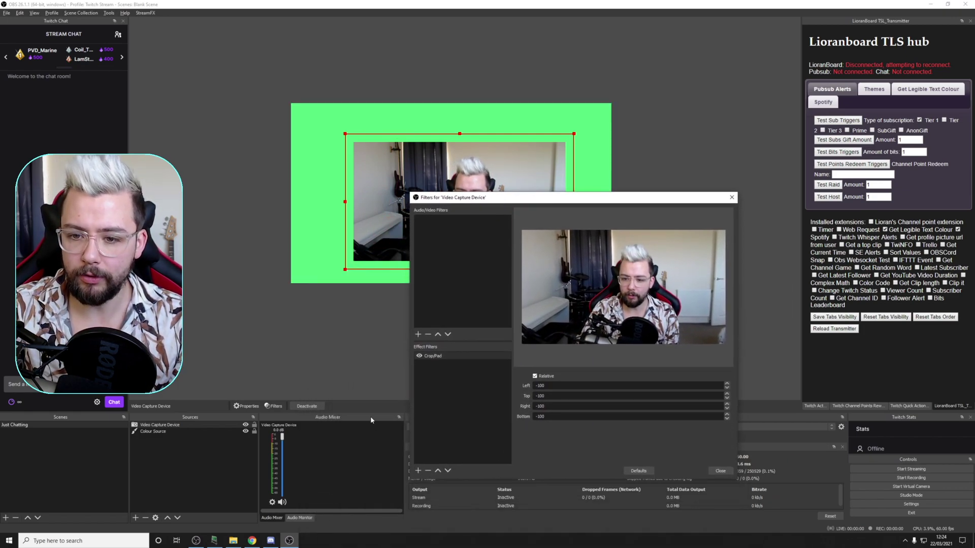
Add an SDF Effects filter to the webcam, keeping its default name.
click(418, 470)
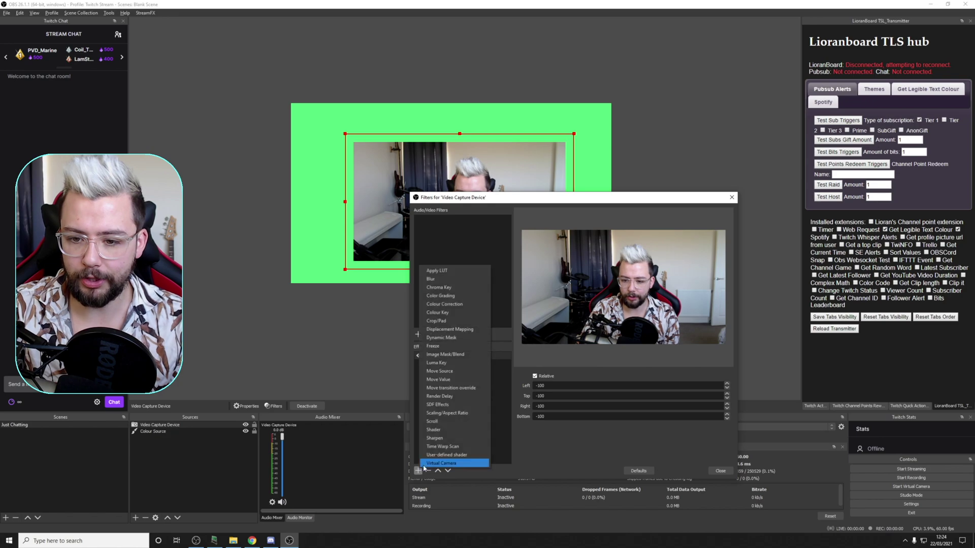
click(444, 404)
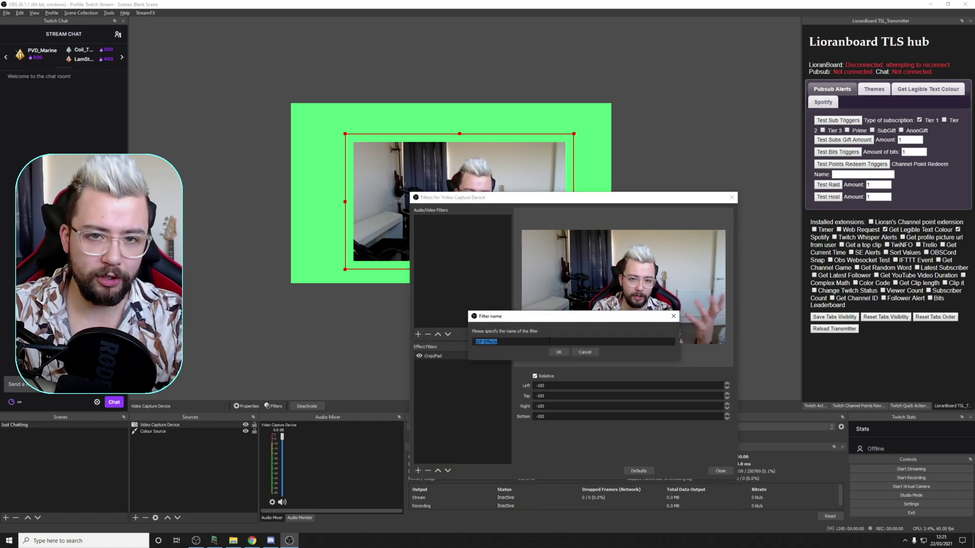
click(558, 352)
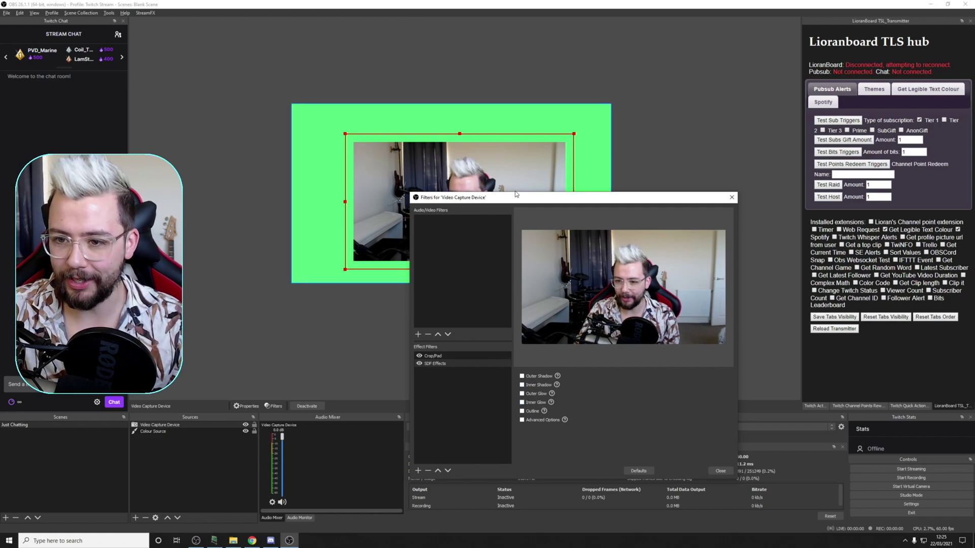
drag(513, 199, 646, 163)
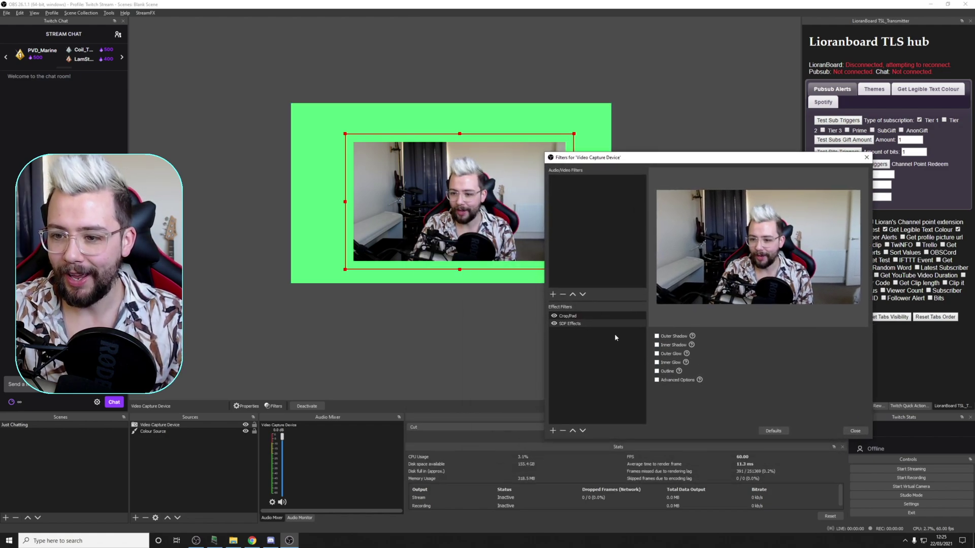
Enable the outline and set width 16, offset 0 and sharpness 50.
click(657, 372)
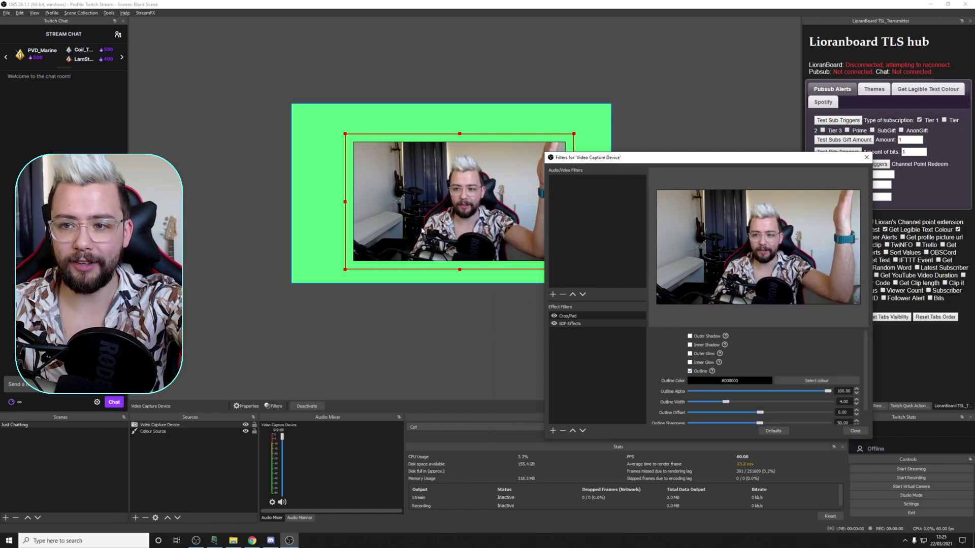
scroll(652, 362, down, 1)
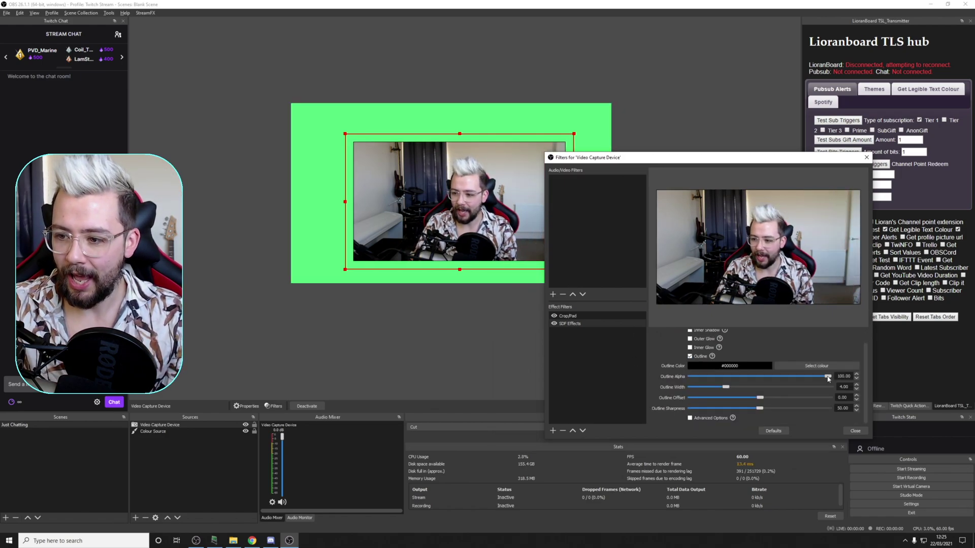
scroll(733, 376, up, 1)
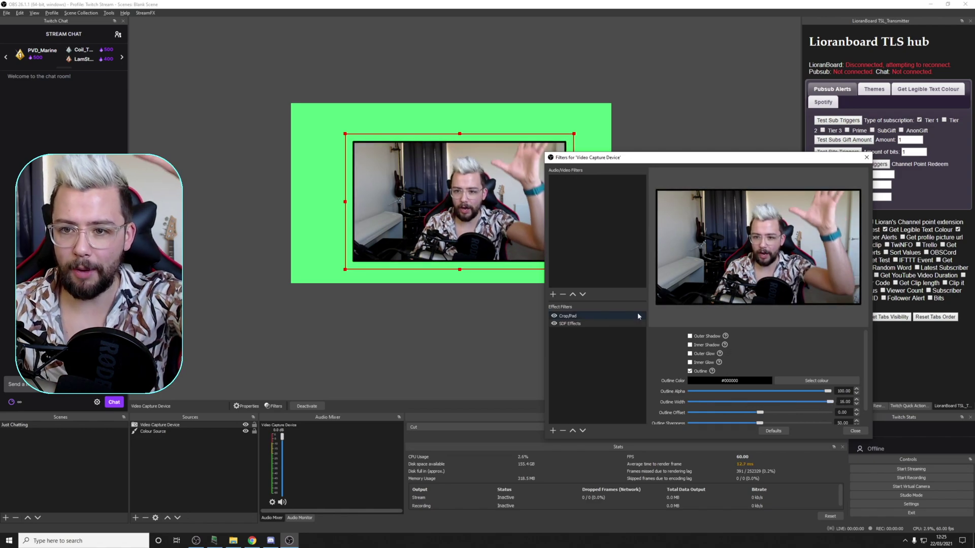
scroll(696, 398, down, 1)
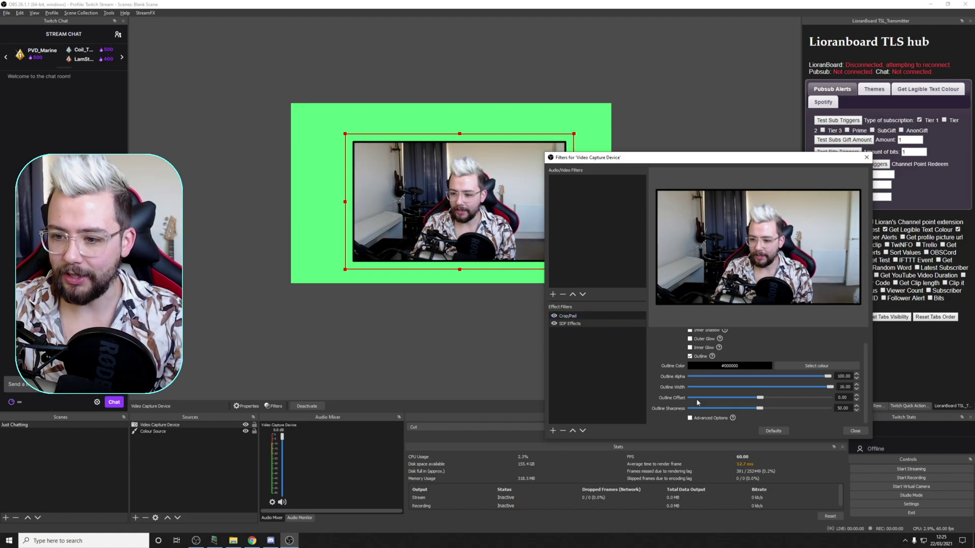
drag(753, 400, 652, 361)
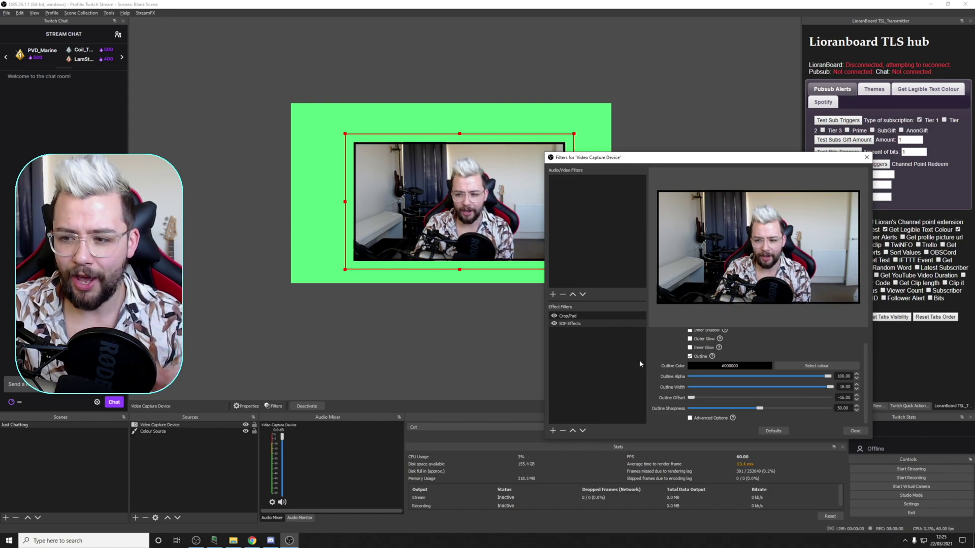
drag(691, 397, 765, 397)
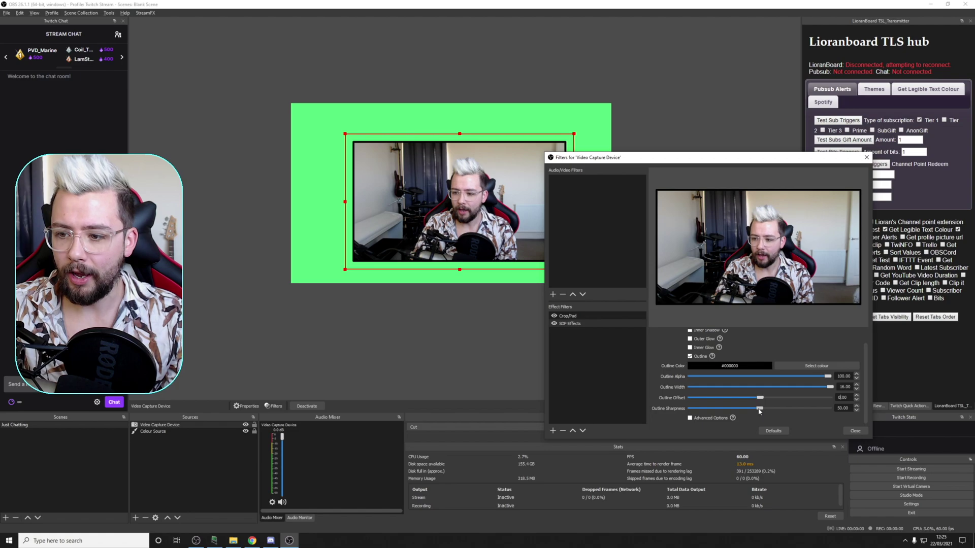
drag(727, 411, 691, 406)
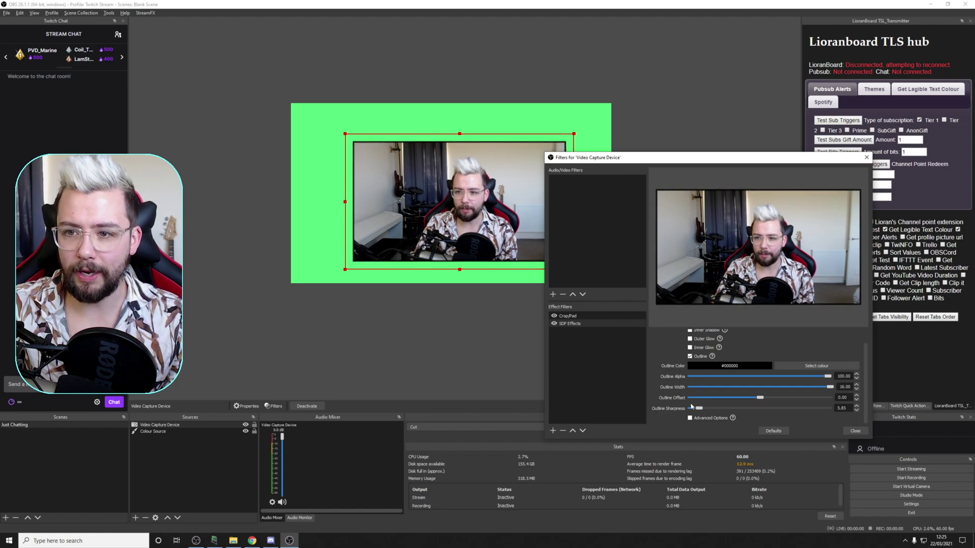
drag(765, 407, 829, 412)
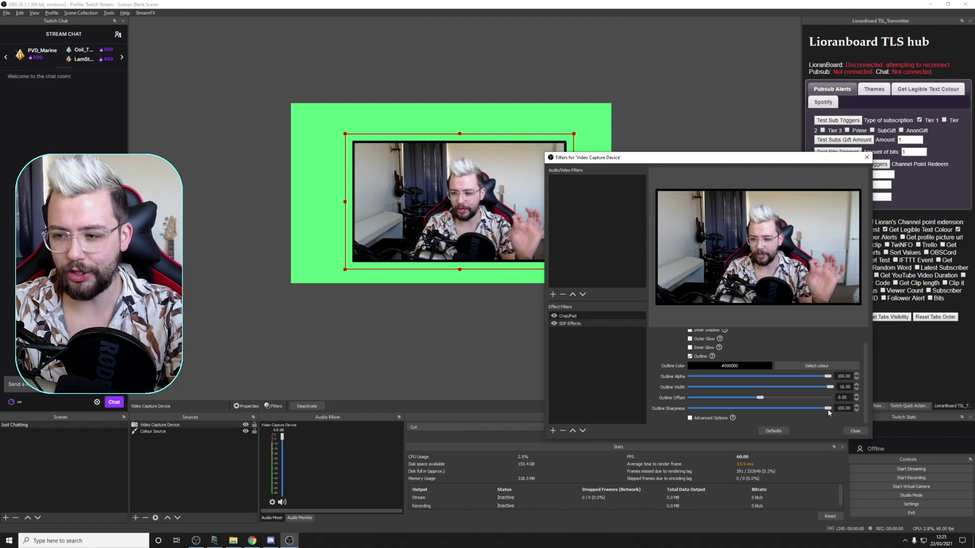
drag(828, 408, 694, 408)
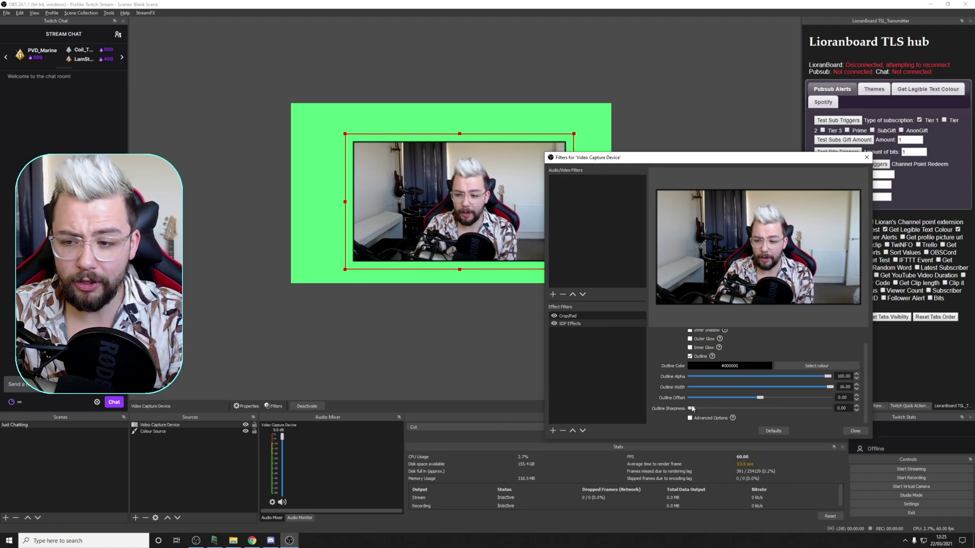
drag(692, 409, 768, 408)
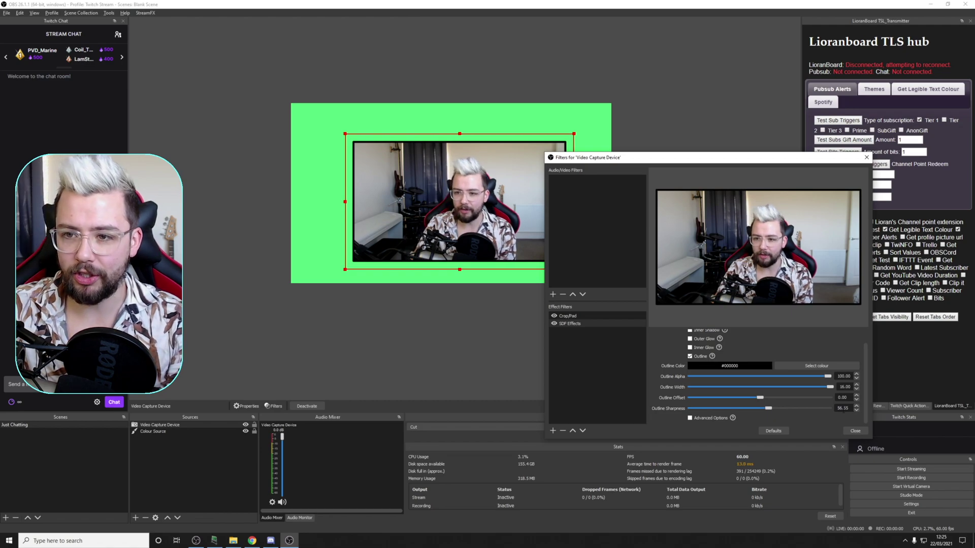
text(50)
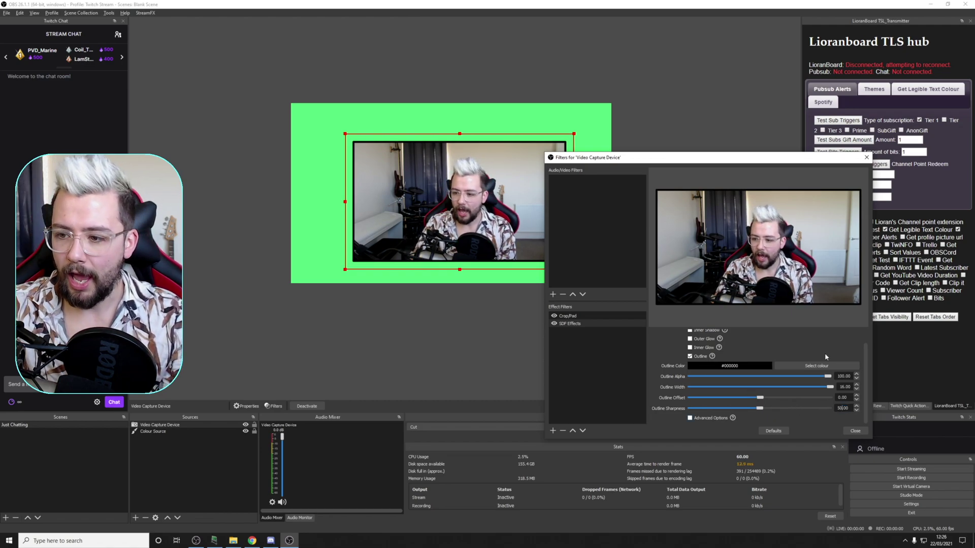
click(816, 366)
Change the webcam outline colour from black to the saved cyan custom colour #6af4ff.
click(671, 288)
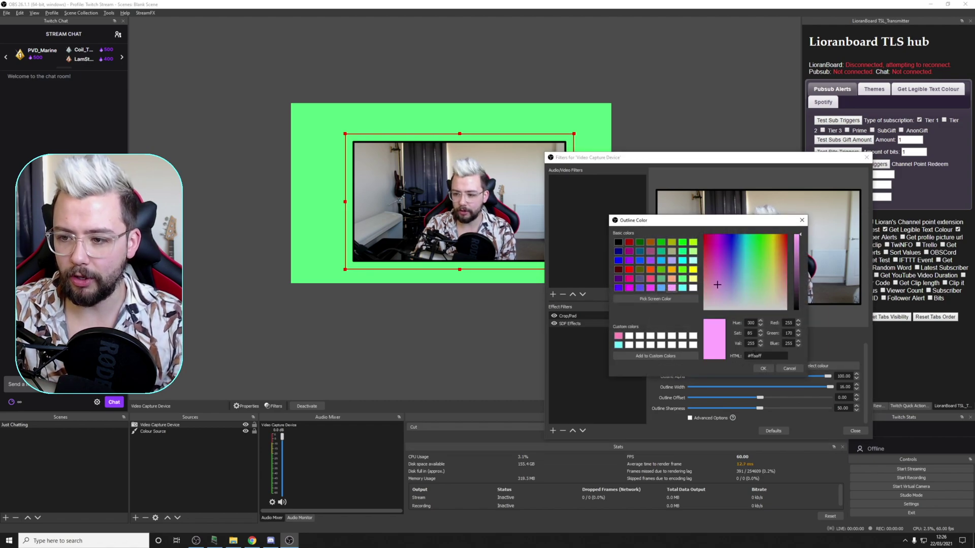
click(763, 369)
click(418, 366)
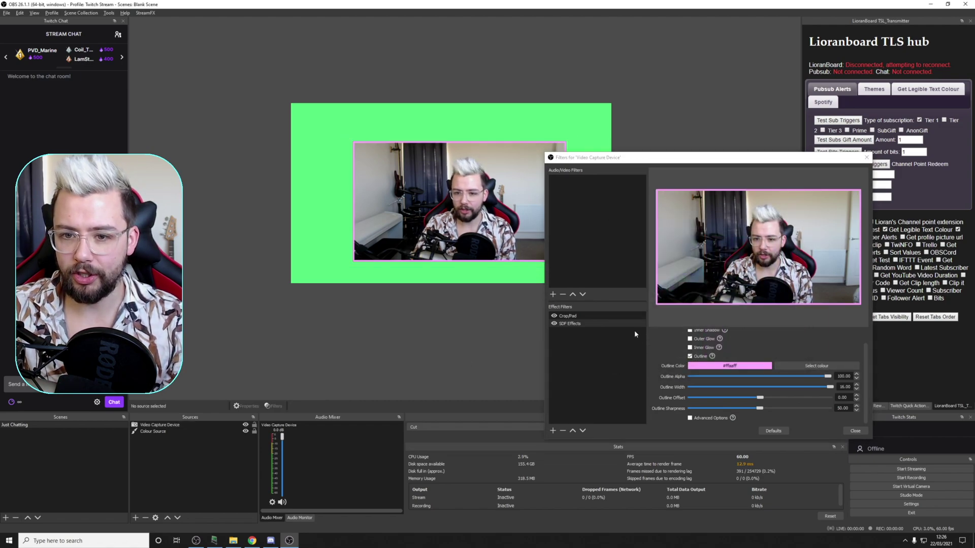
click(817, 365)
click(619, 345)
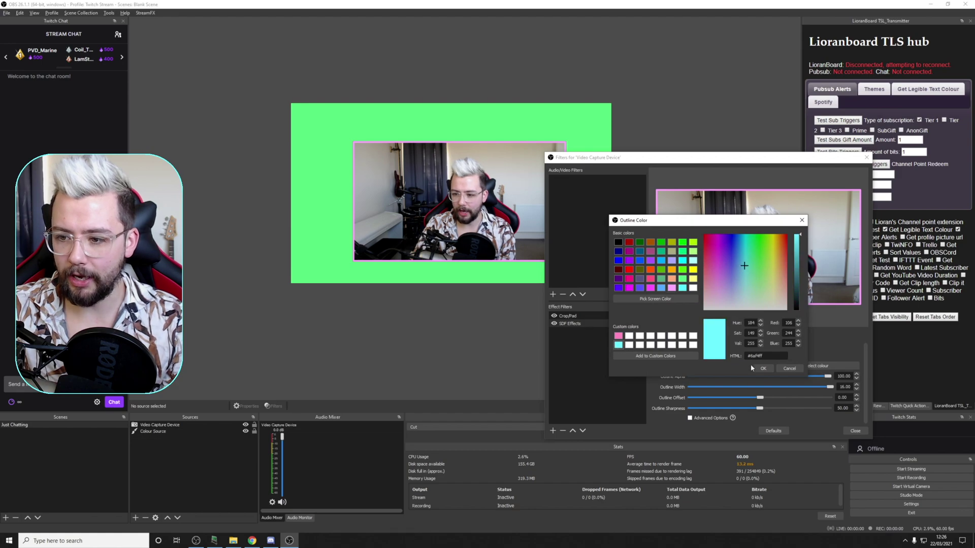
click(763, 368)
click(422, 166)
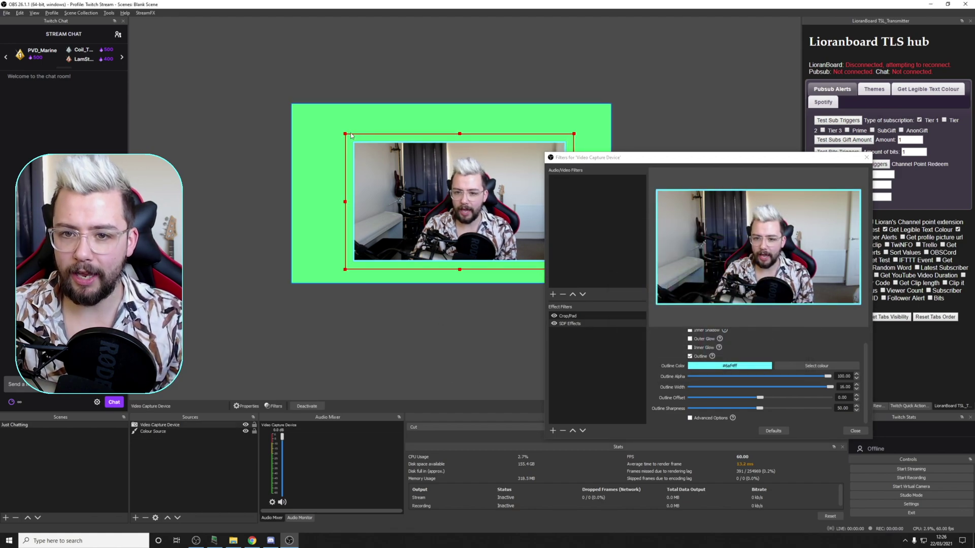
drag(345, 134, 311, 118)
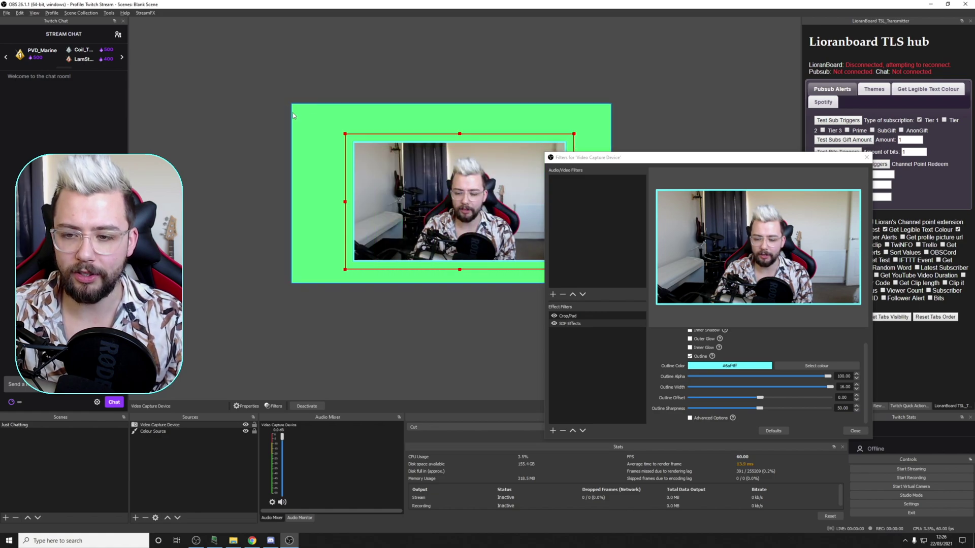
Add a second Crop/Pad filter named Crop/Pad 2 and move it above SDF Effects.
click(553, 430)
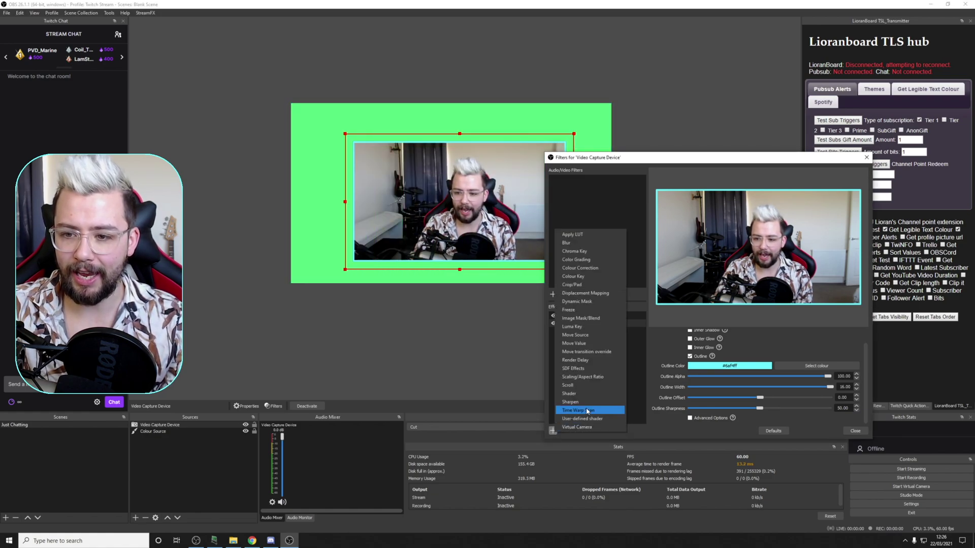
click(577, 284)
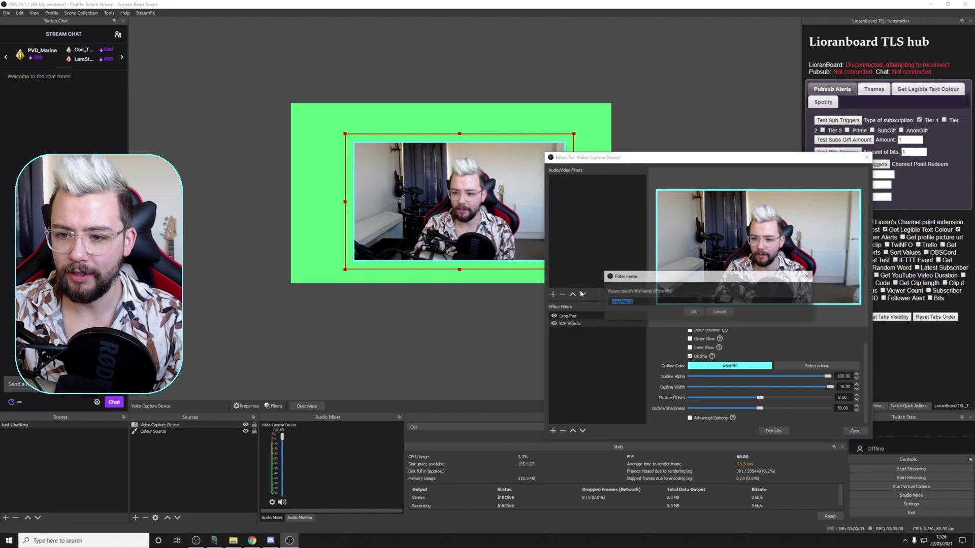
key(Return)
click(570, 324)
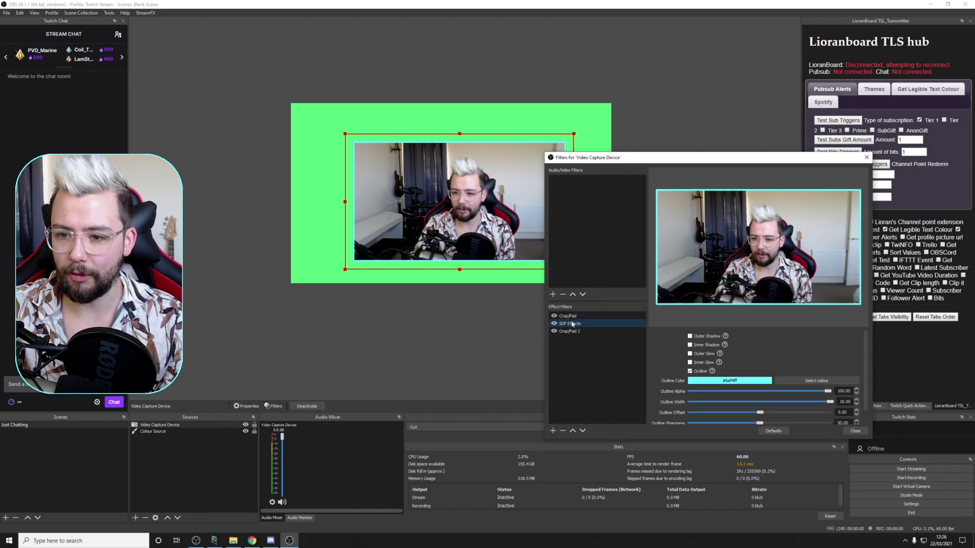
click(571, 331)
click(572, 431)
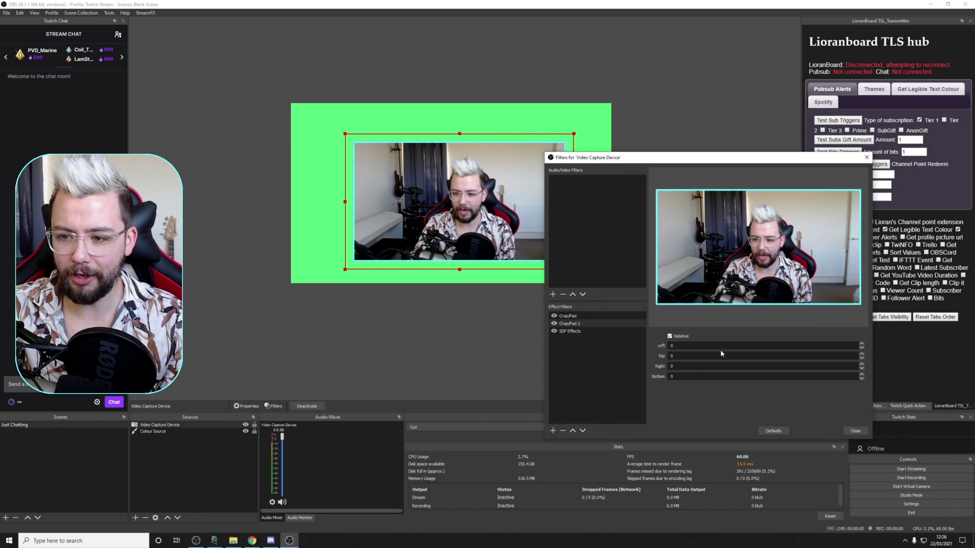
Crop 100 px from left, top, right and bottom, and move Crop/Pad 2 higher.
double_click(671, 346)
text(100)
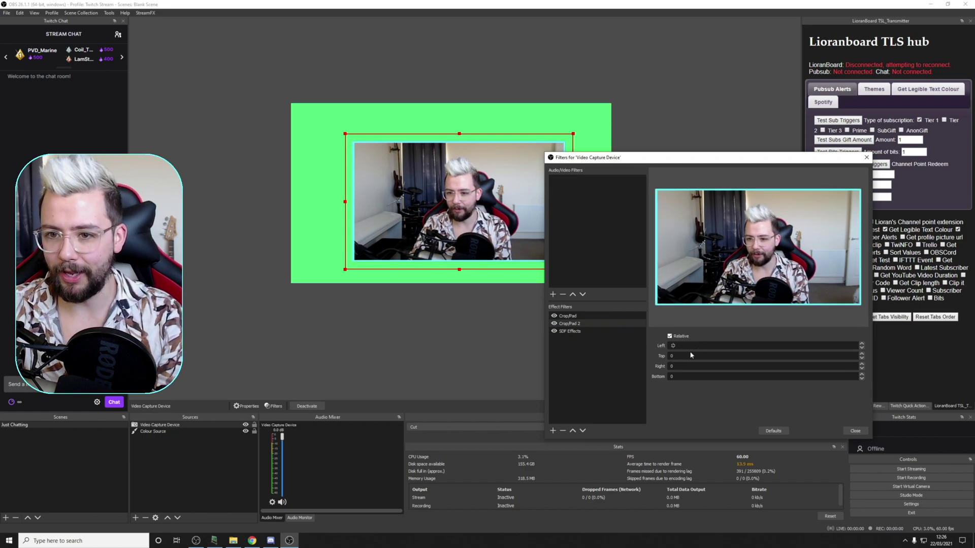
click(675, 356)
text(100)
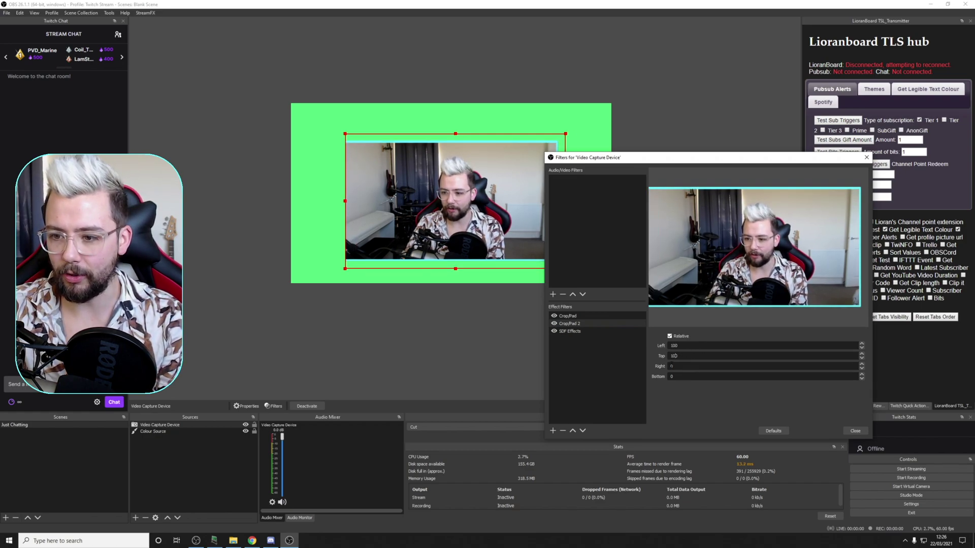
double_click(670, 365)
text(100)
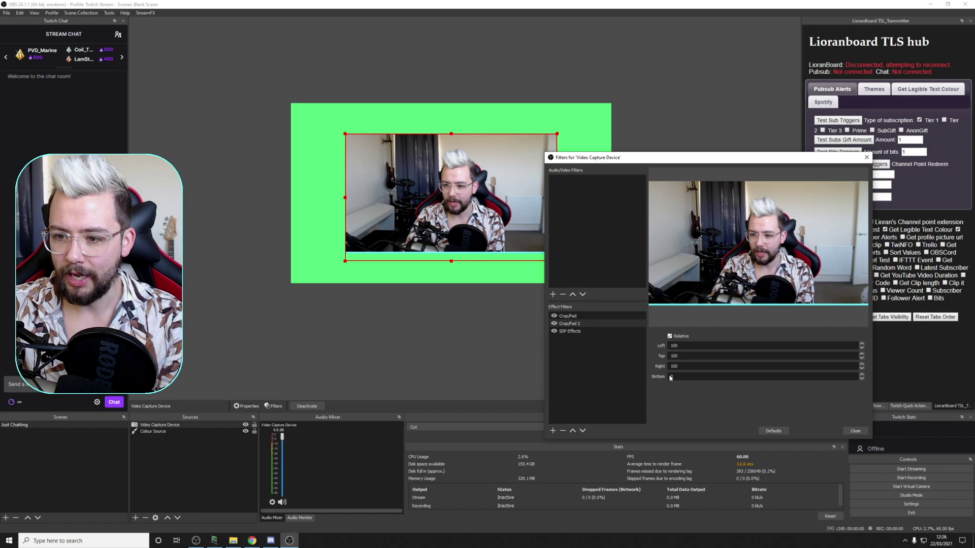
key(Tab)
text(100)
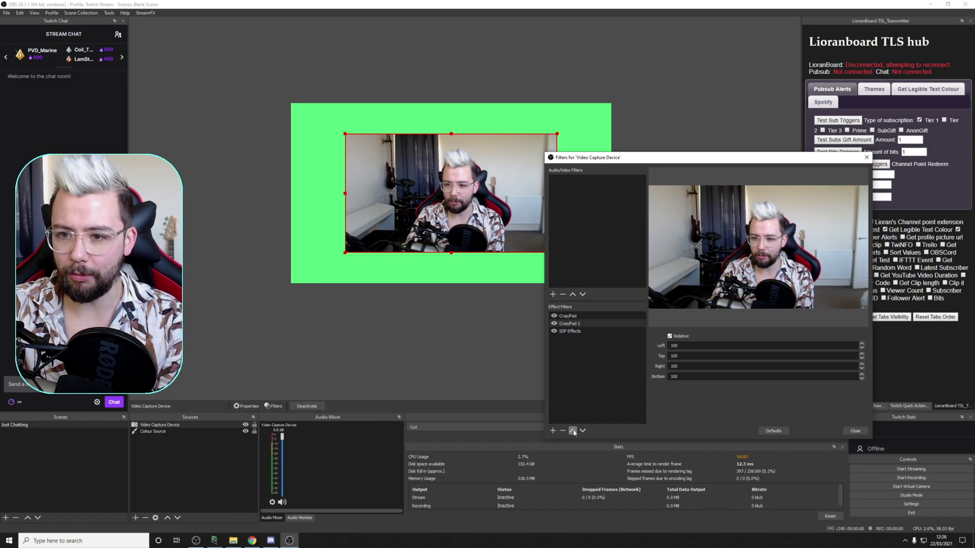
click(573, 430)
Toggle Crop/Pad 2 repeatedly to compare the crop, nudge the camera, then delete a filter.
click(473, 374)
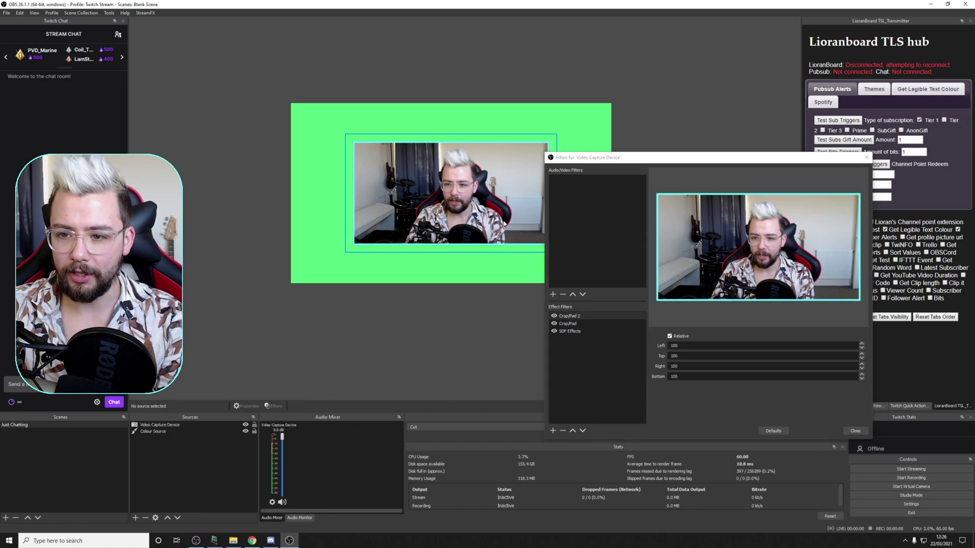
click(554, 316)
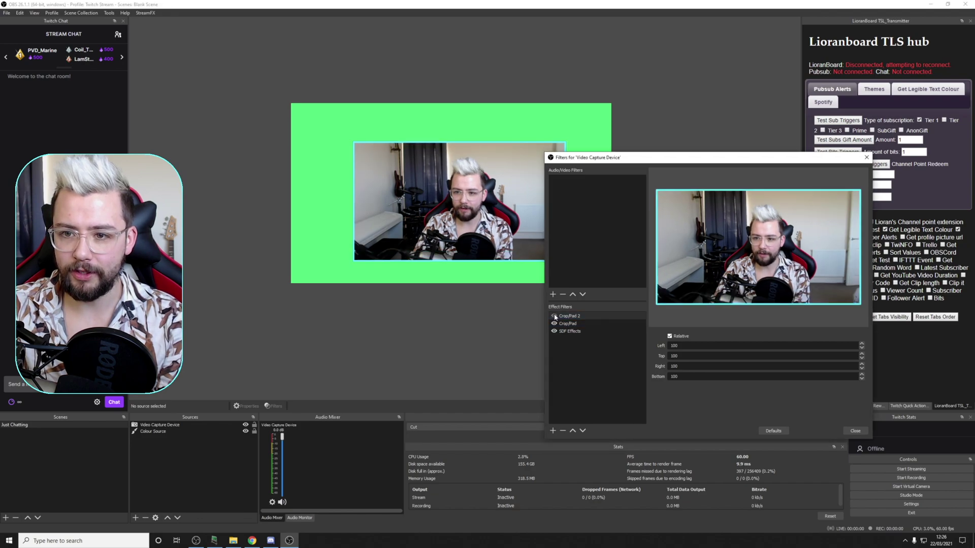
click(554, 315)
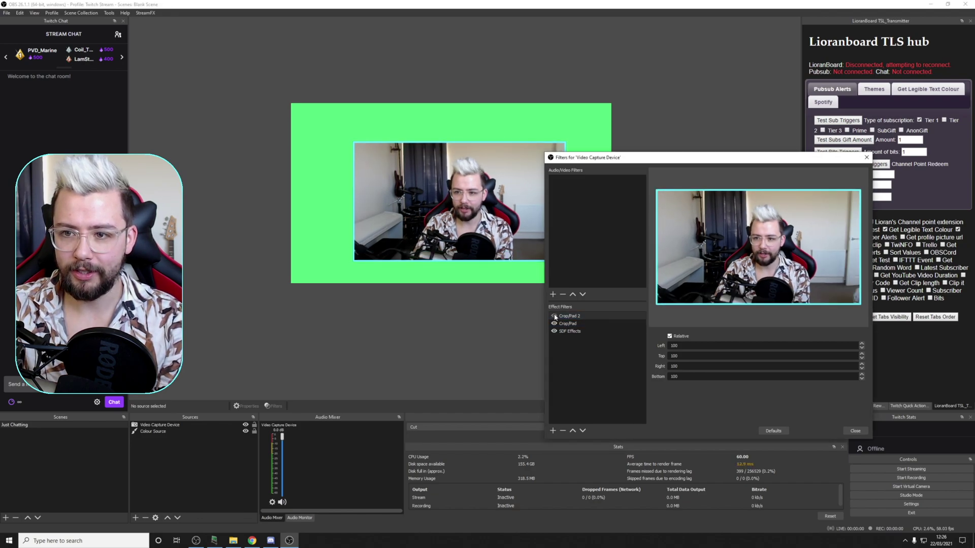
click(554, 316)
click(554, 315)
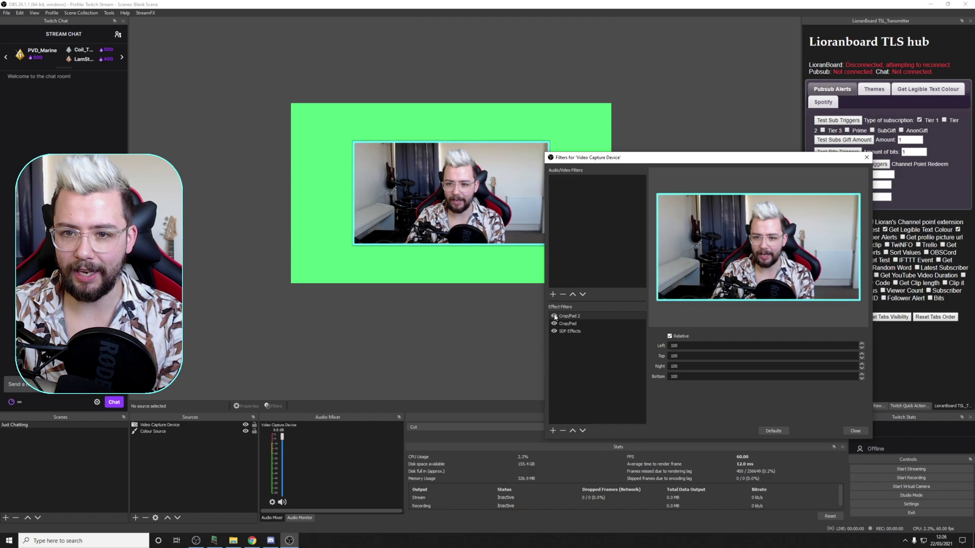
click(554, 316)
click(555, 316)
click(554, 316)
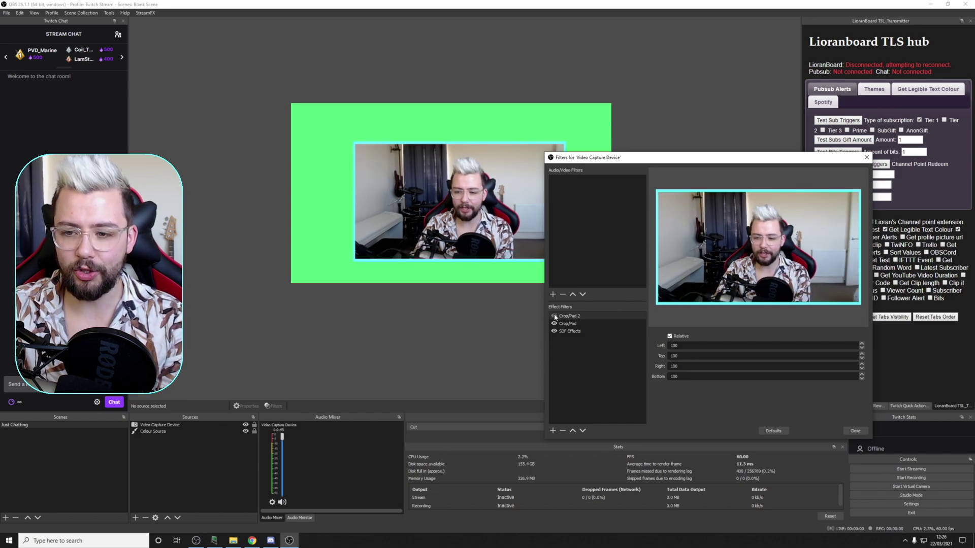
click(441, 179)
mouse_move(440, 180)
mouse_down()
mouse_move(424, 170)
mouse_move(433, 171)
mouse_up()
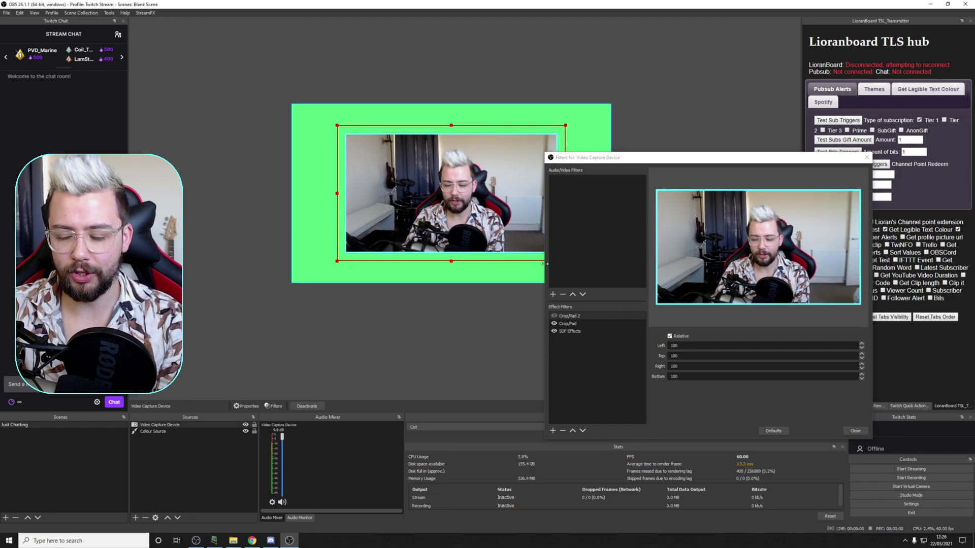
click(555, 318)
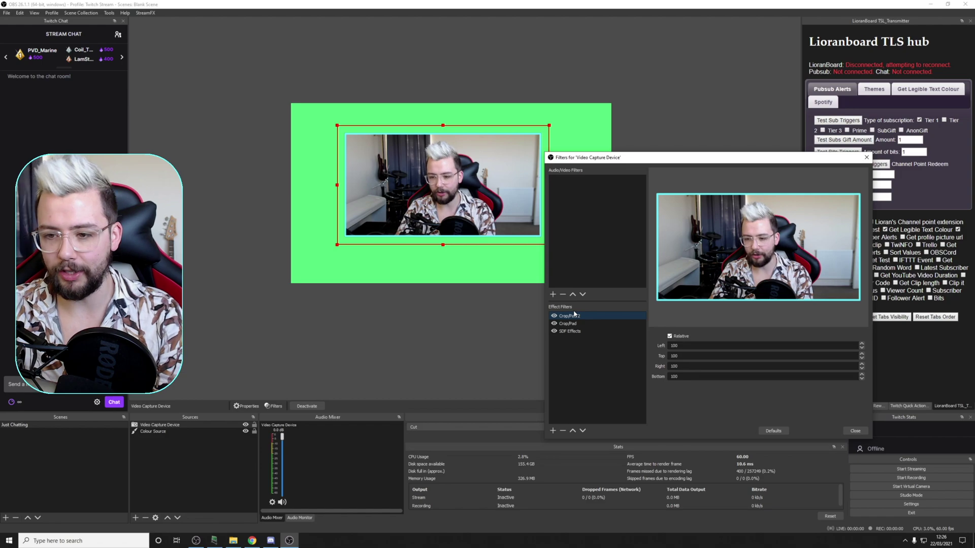
key(Delete)
Delete the remaining webcam filters and close the Filters window.
key(Return)
key(Delete)
key(Return)
key(Delete)
key(Return)
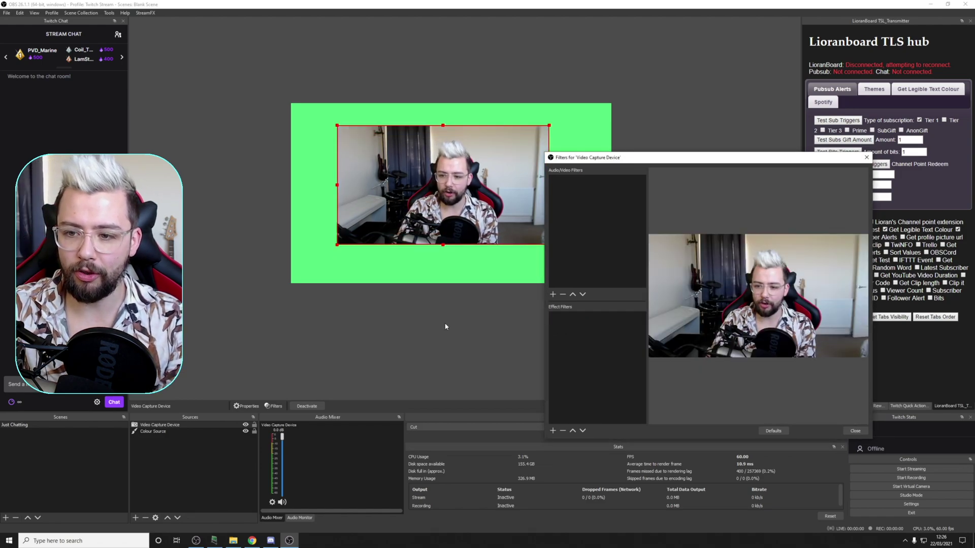
click(866, 157)
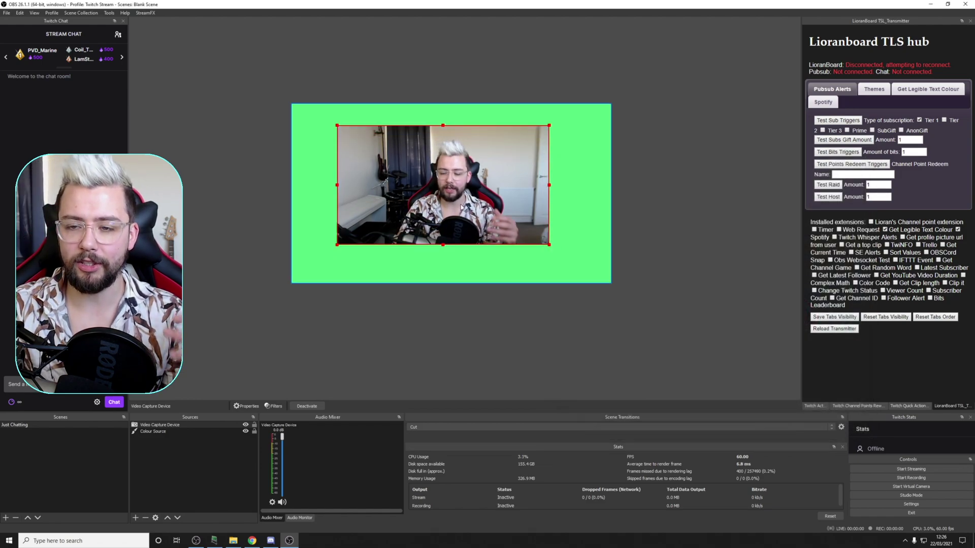
mouse_move(450, 202)
mouse_down()
mouse_move(469, 206)
mouse_move(466, 184)
mouse_move(456, 217)
mouse_up()
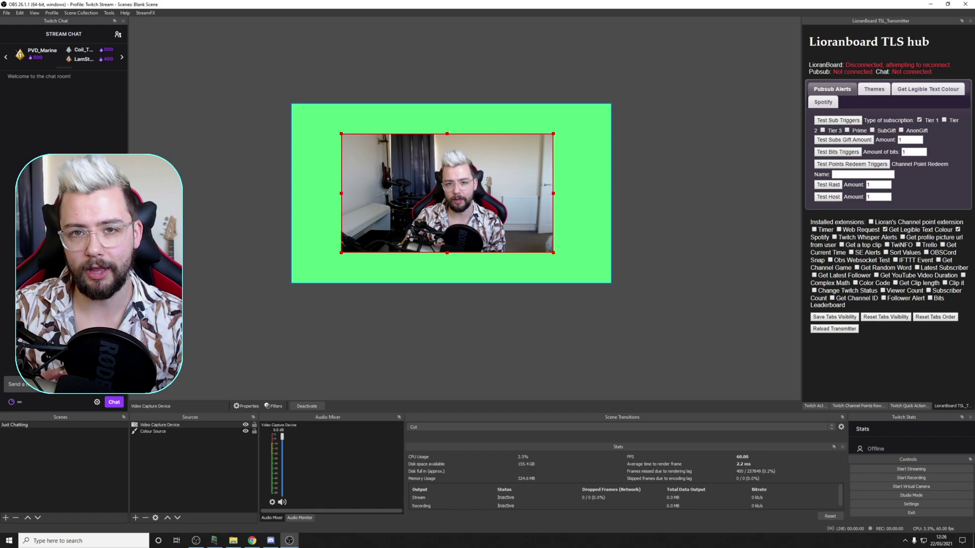
Create a new scene named 'outline cam scene'.
click(5, 518)
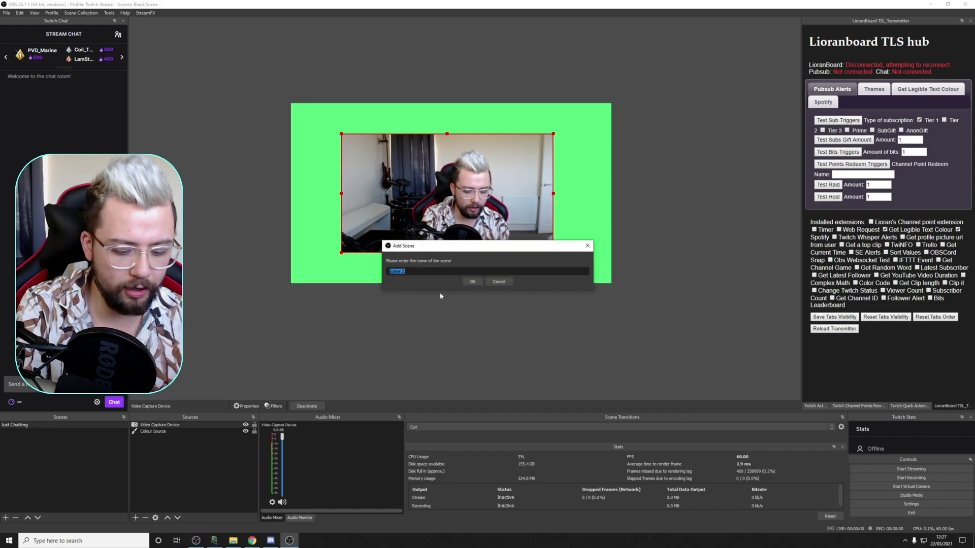
text(outline c)
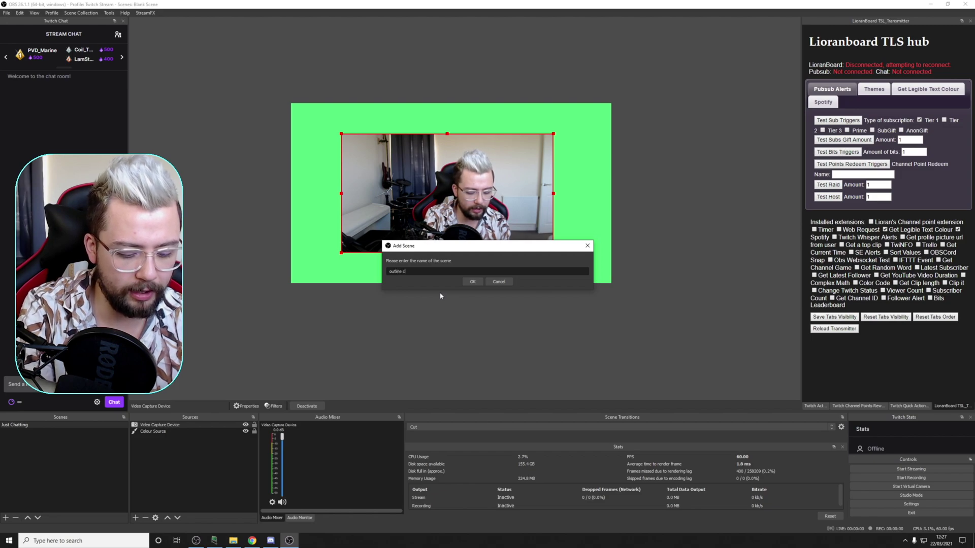
text(am scene)
key(Return)
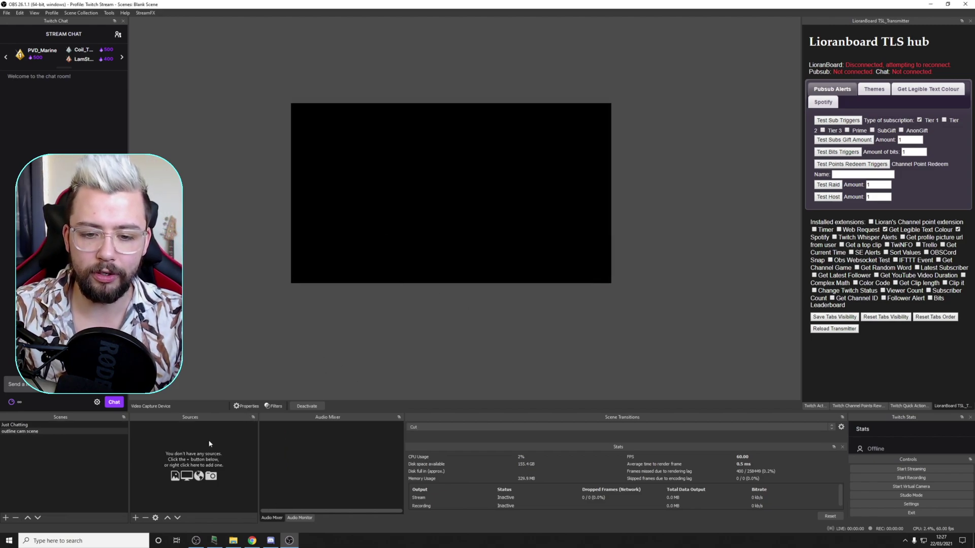
click(136, 518)
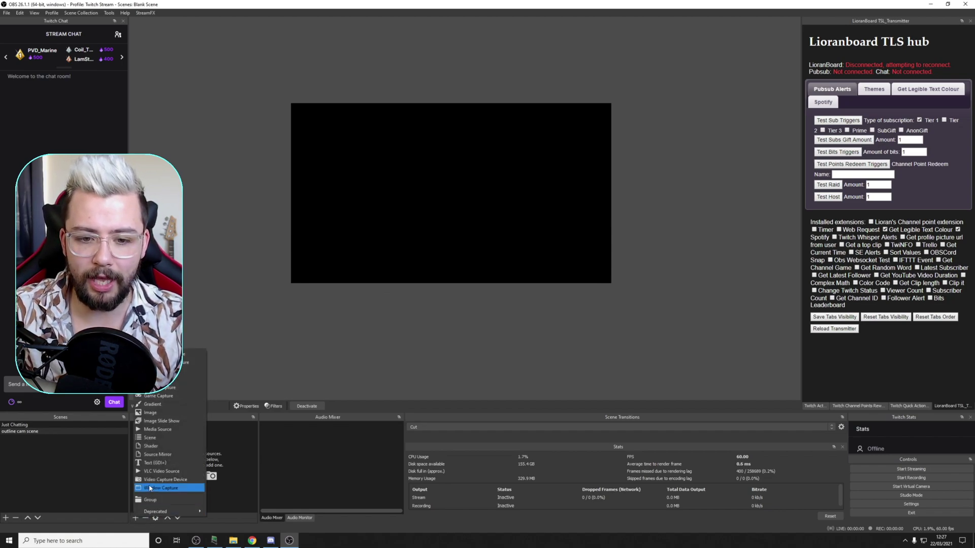
Add the existing Video Capture Device to outline cam scene, sized to fill the canvas and centred.
click(163, 484)
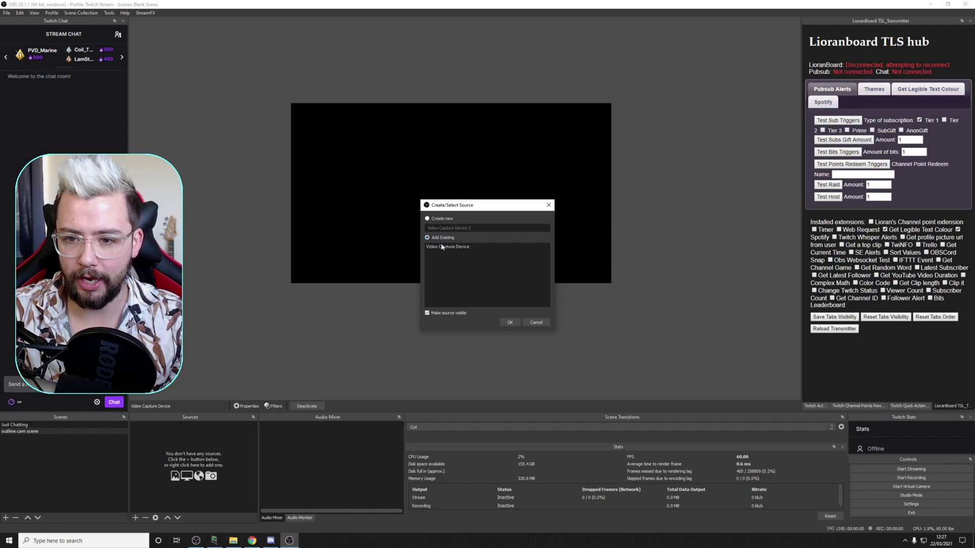
click(510, 322)
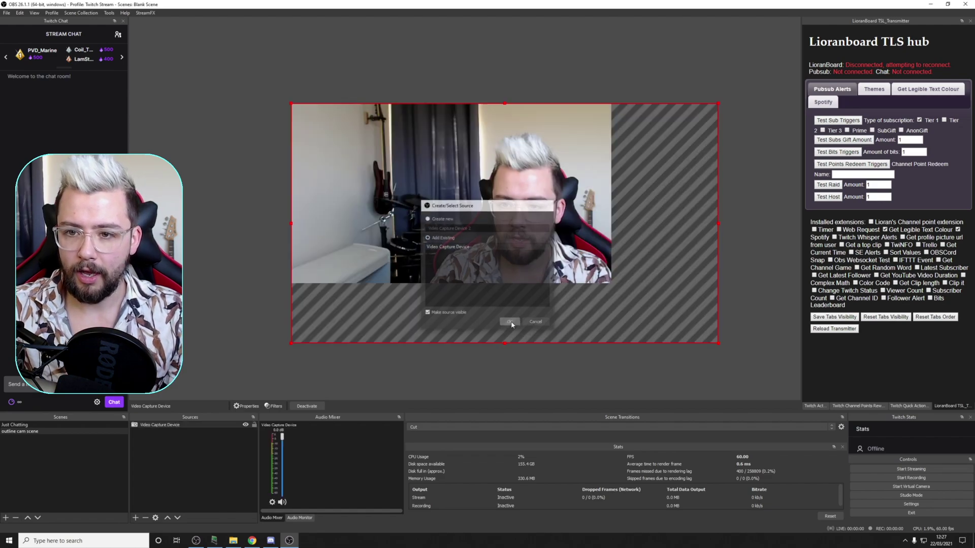
click(45, 425)
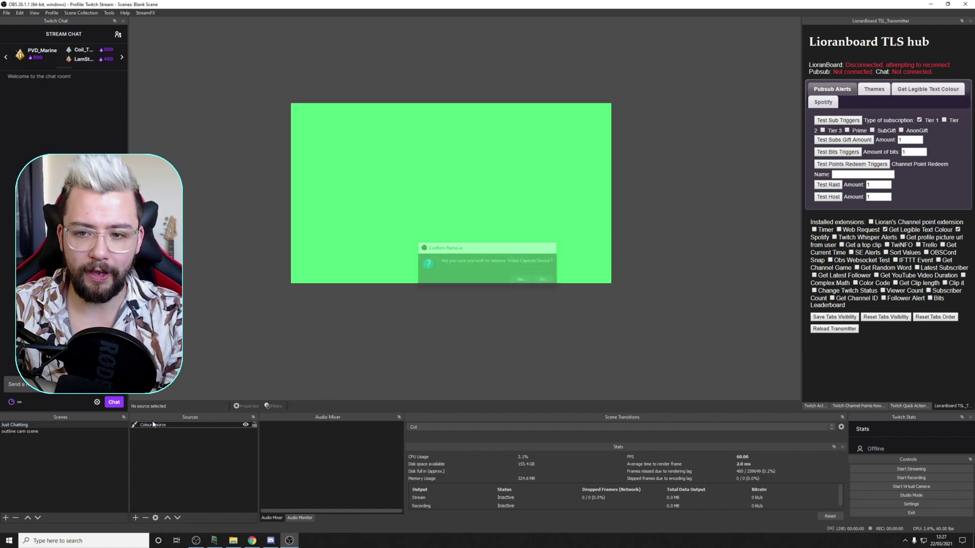
click(47, 430)
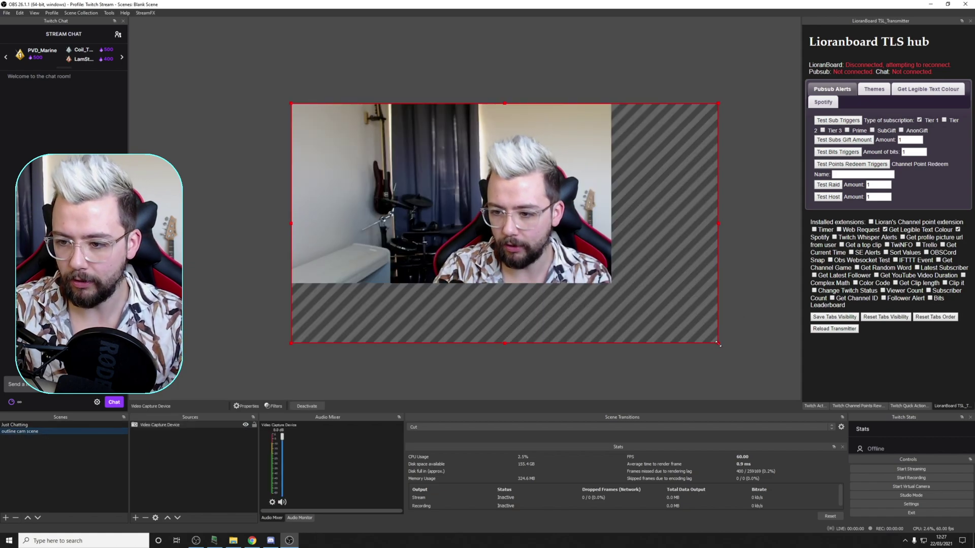
drag(717, 343, 587, 285)
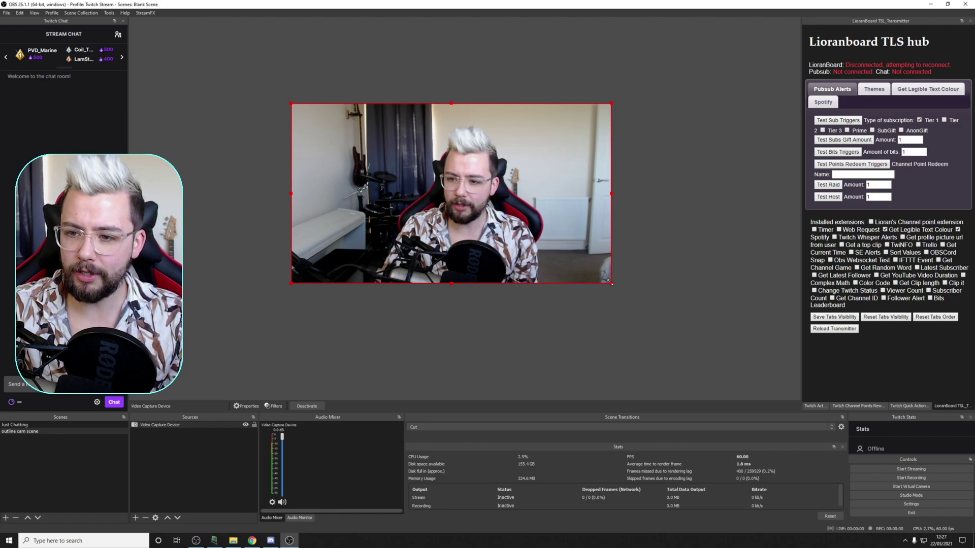
drag(611, 283, 590, 277)
click(576, 320)
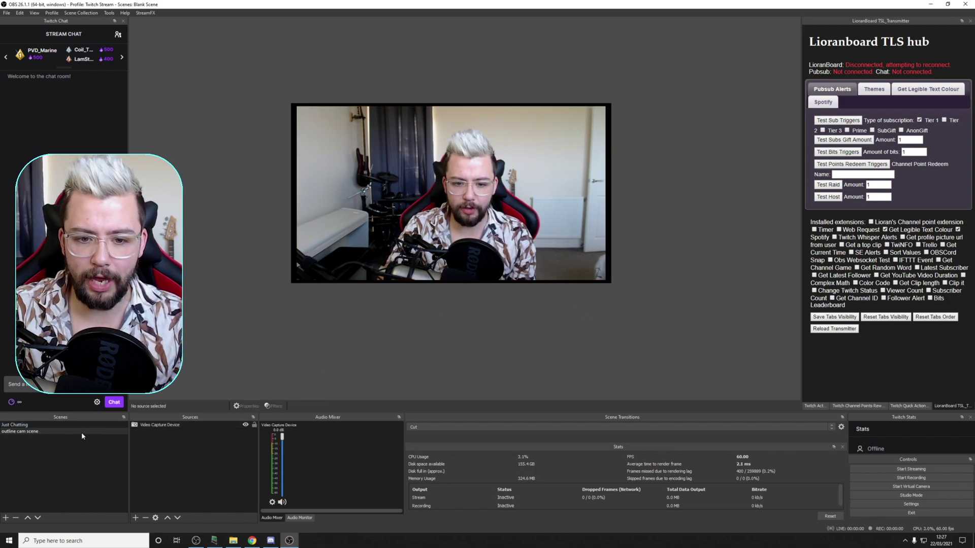
Add an SDF Effects filter to the outline cam scene.
right_click(32, 431)
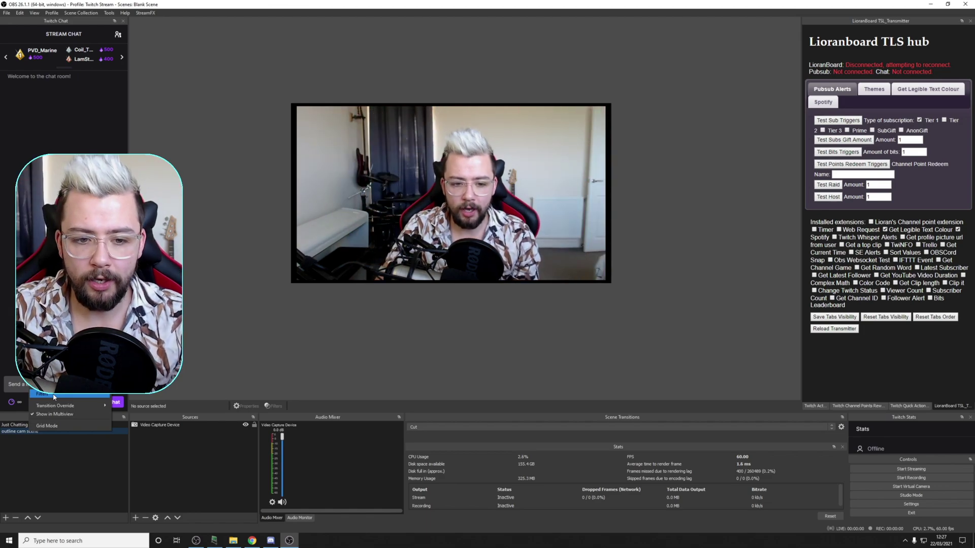
click(53, 395)
click(331, 401)
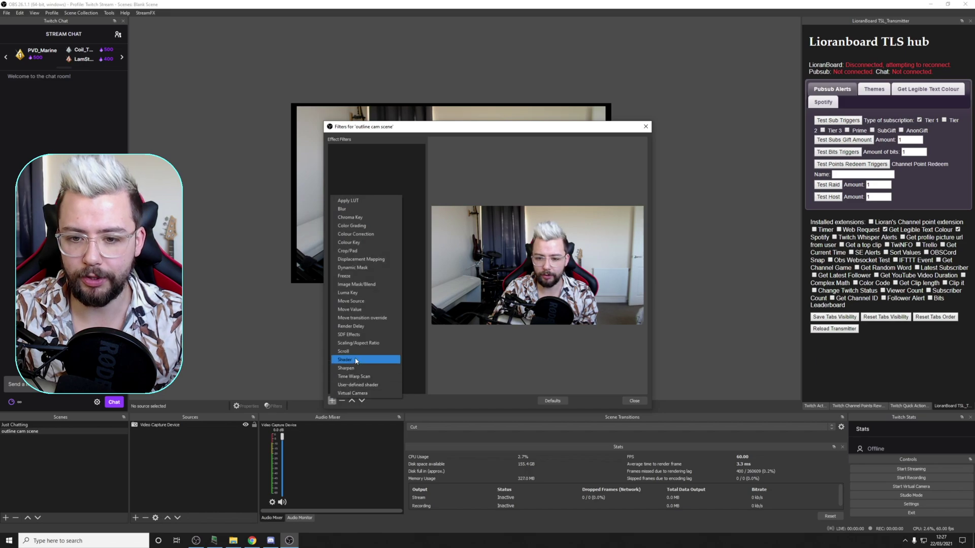
click(355, 337)
click(472, 282)
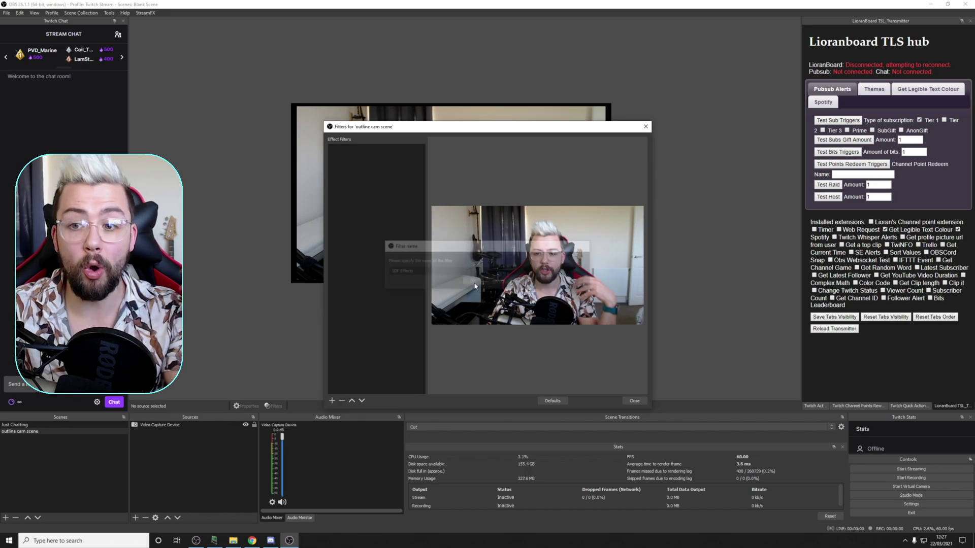
Enable a red outline at maximum width 16 and close the Filters window.
click(435, 341)
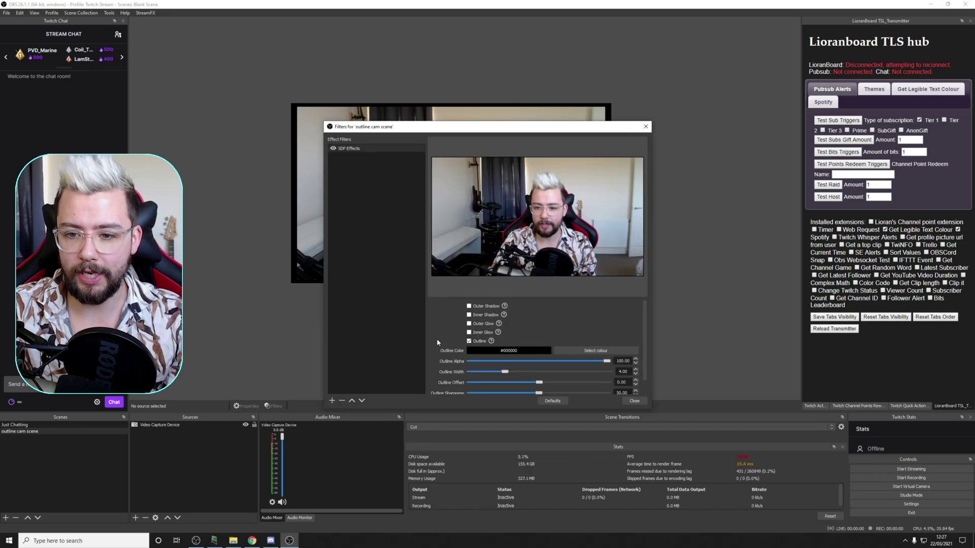
click(569, 353)
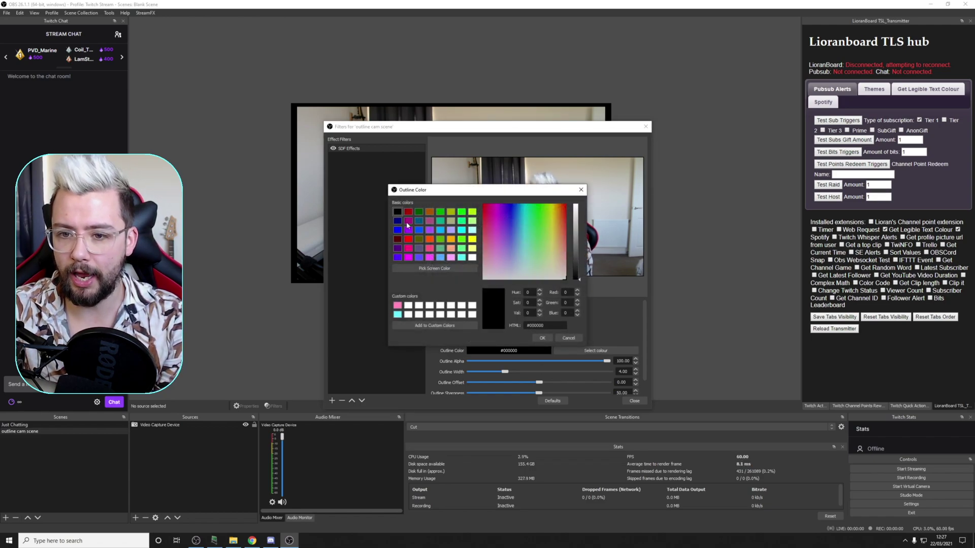
click(541, 339)
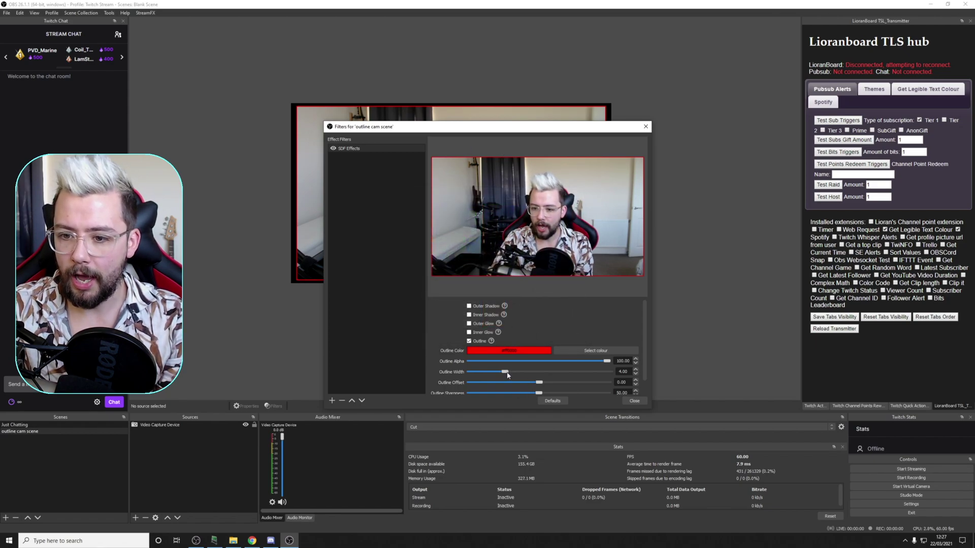
drag(541, 380, 614, 375)
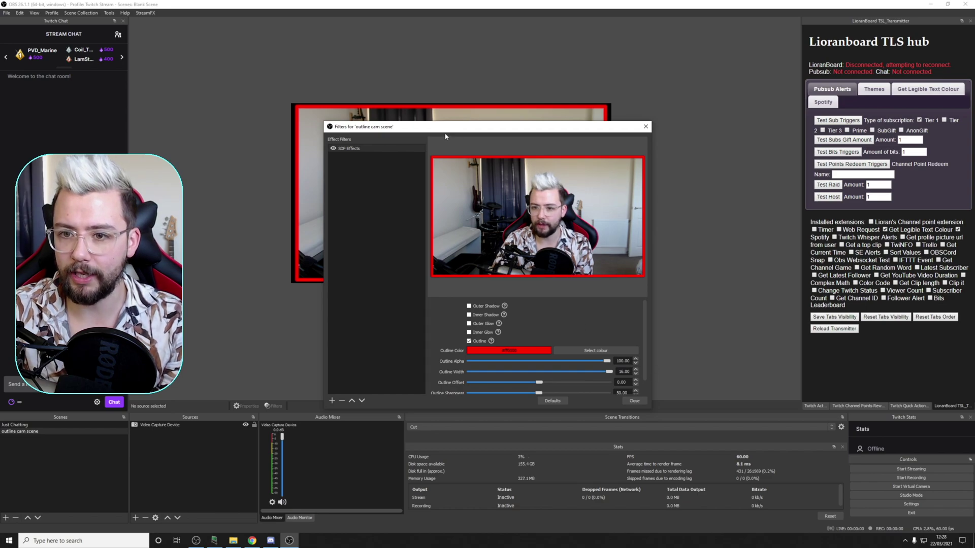
drag(488, 126, 632, 72)
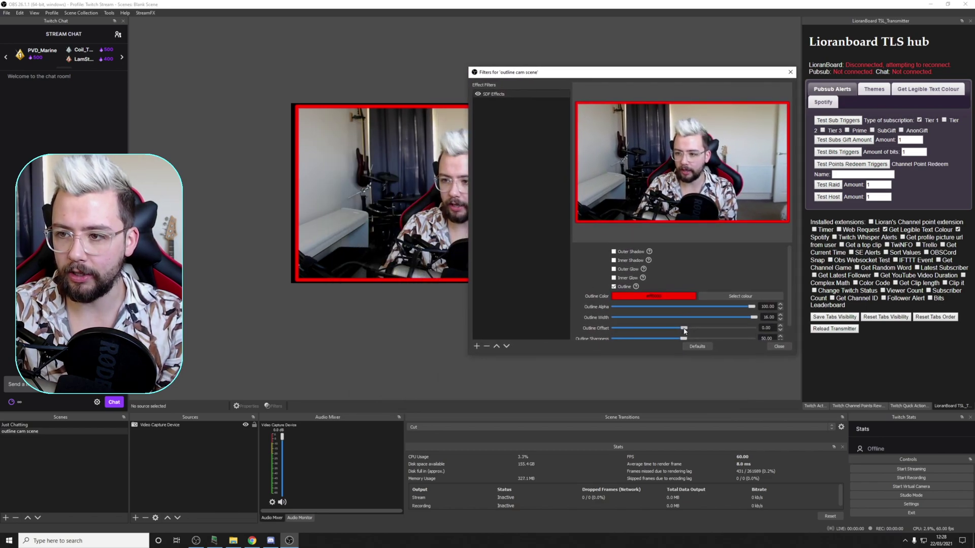
click(779, 347)
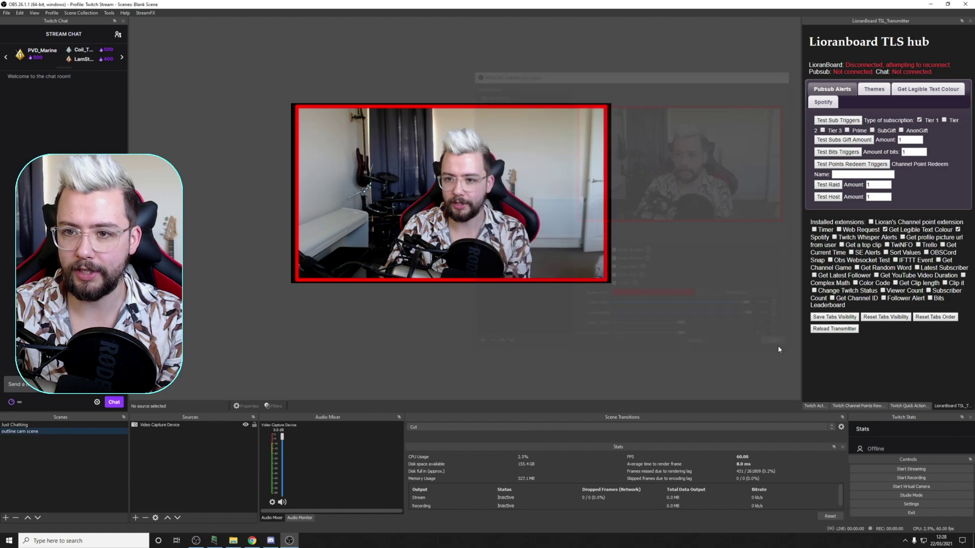
Add outline cam scene as a Scene source in Just Chatting and fit it to the canvas.
click(53, 423)
click(135, 517)
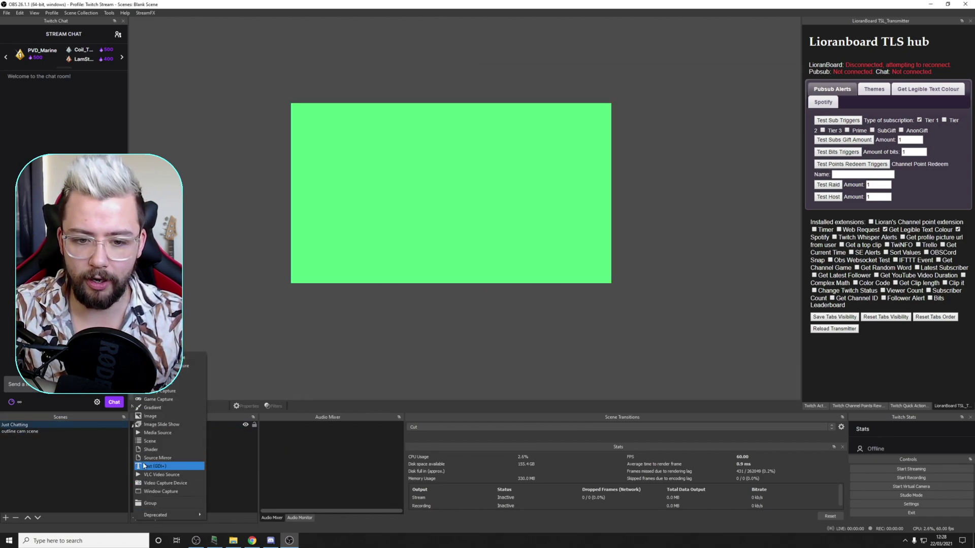
click(149, 441)
click(438, 249)
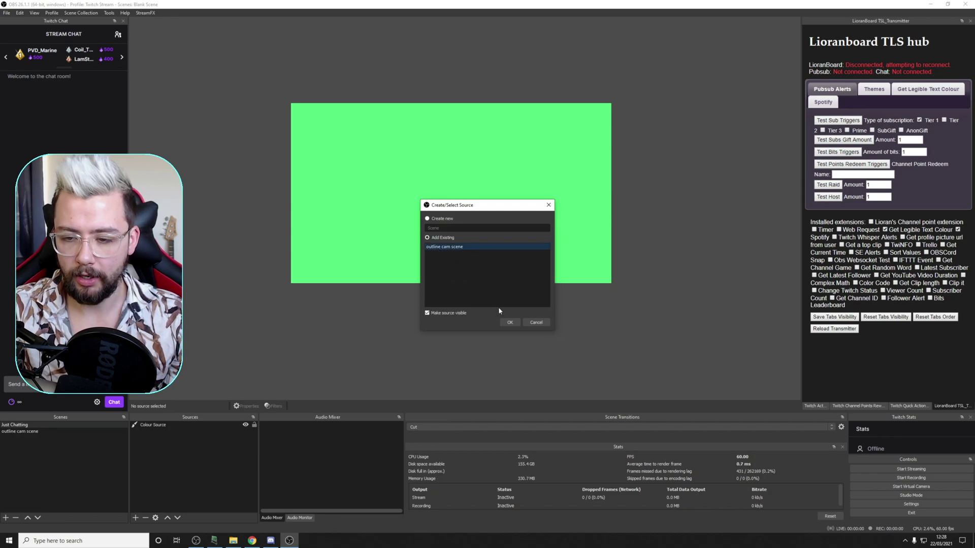
click(509, 322)
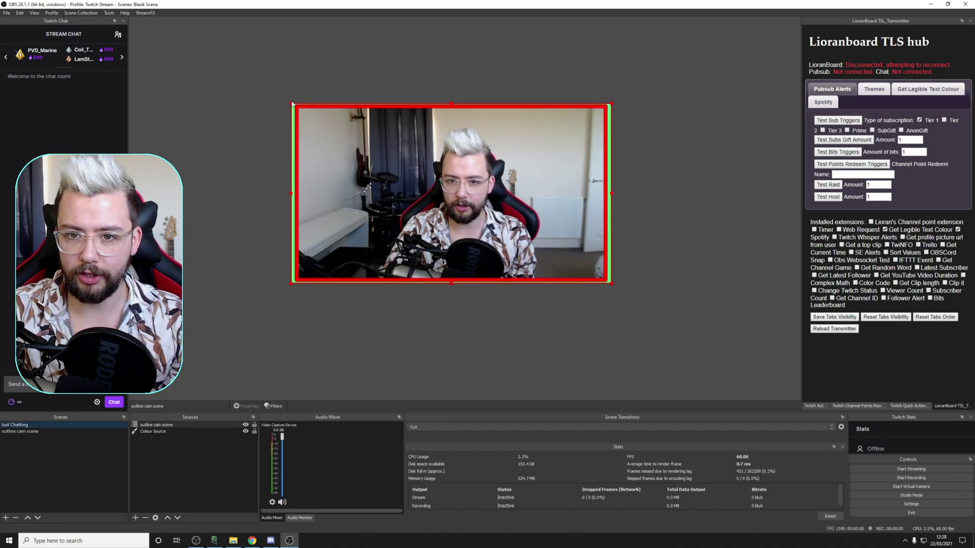
drag(297, 106, 322, 113)
drag(499, 248, 437, 208)
key(ctrl+f)
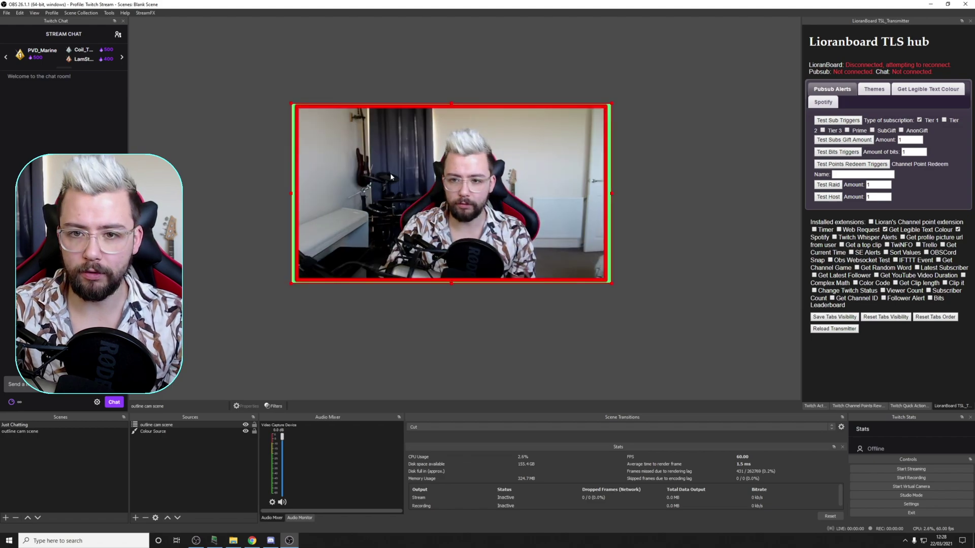
Shrink the webcam inside outline cam scene to a small box and check Just Chatting.
click(46, 431)
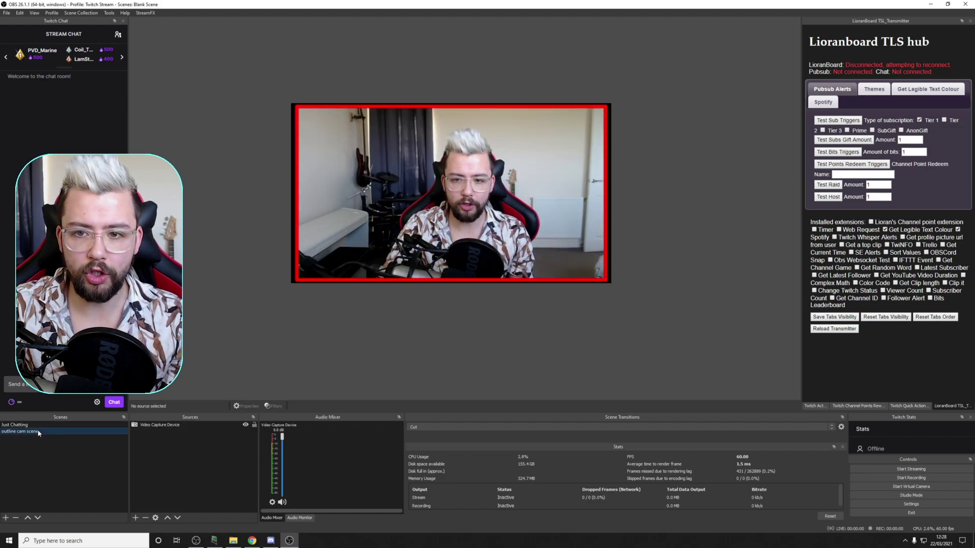
click(303, 114)
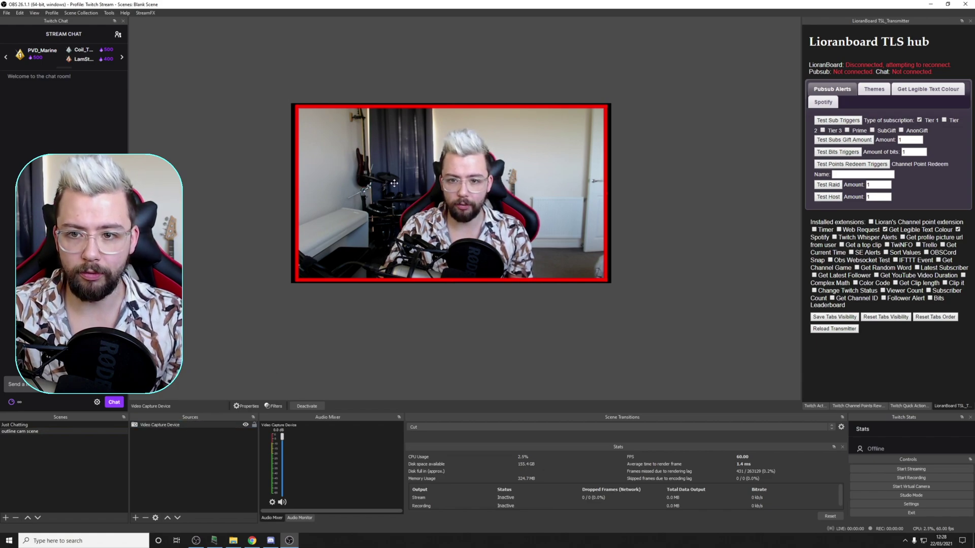
drag(394, 182, 368, 199)
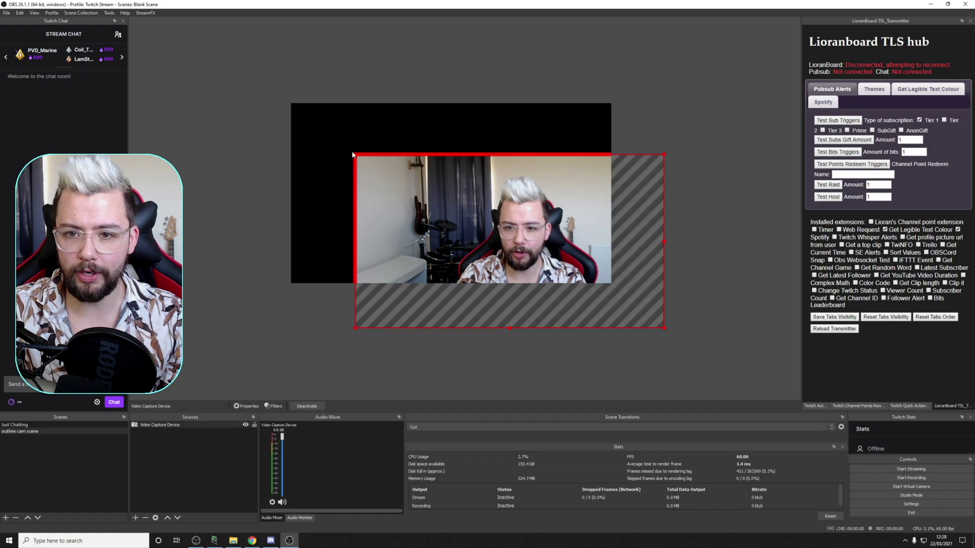
drag(354, 155, 571, 279)
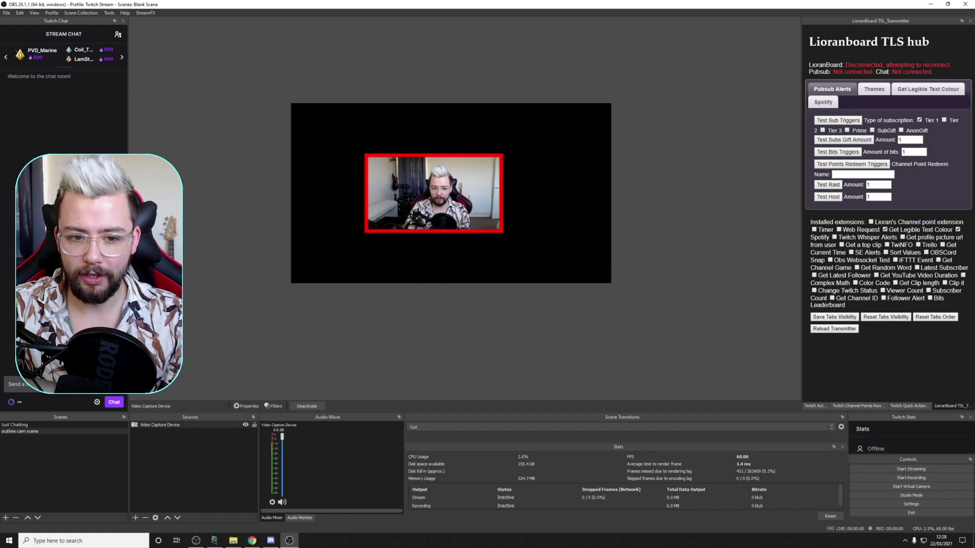
click(65, 426)
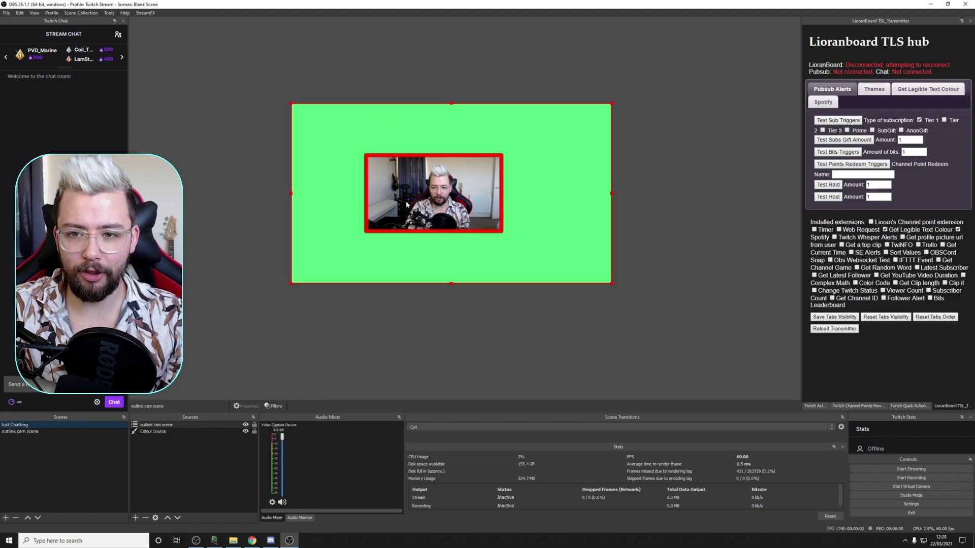
In Studio Mode, crop the webcam's right, left and bottom edges in outline cam scene.
click(923, 499)
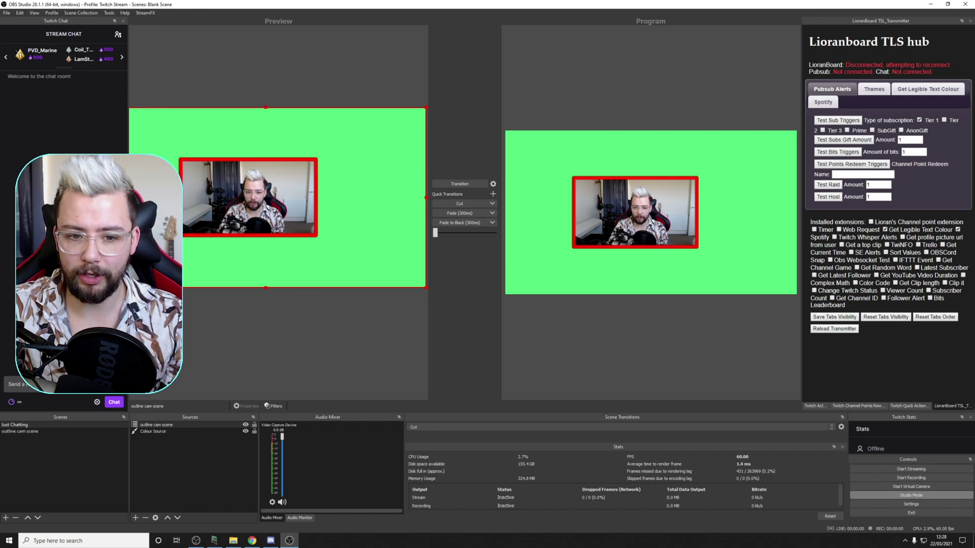
click(20, 432)
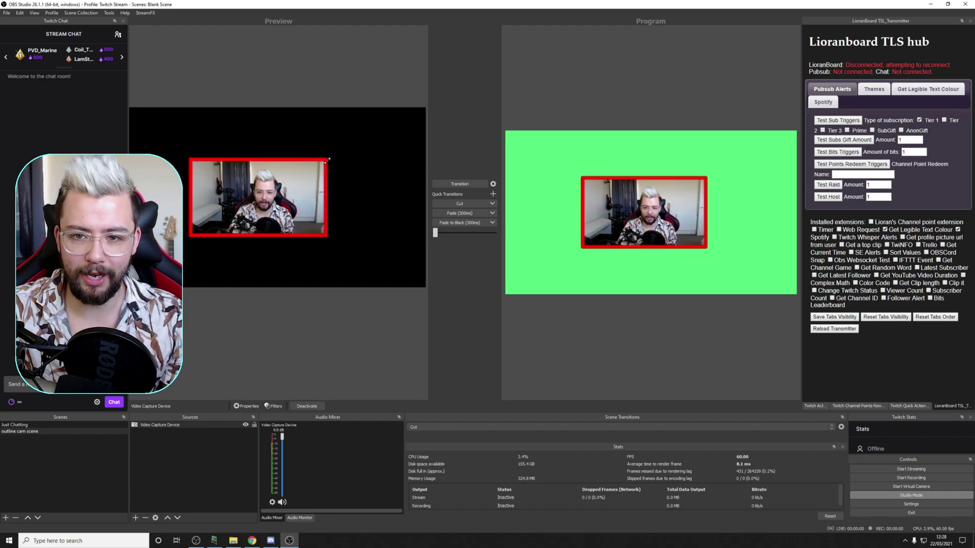
drag(326, 161, 297, 161)
drag(193, 235, 234, 220)
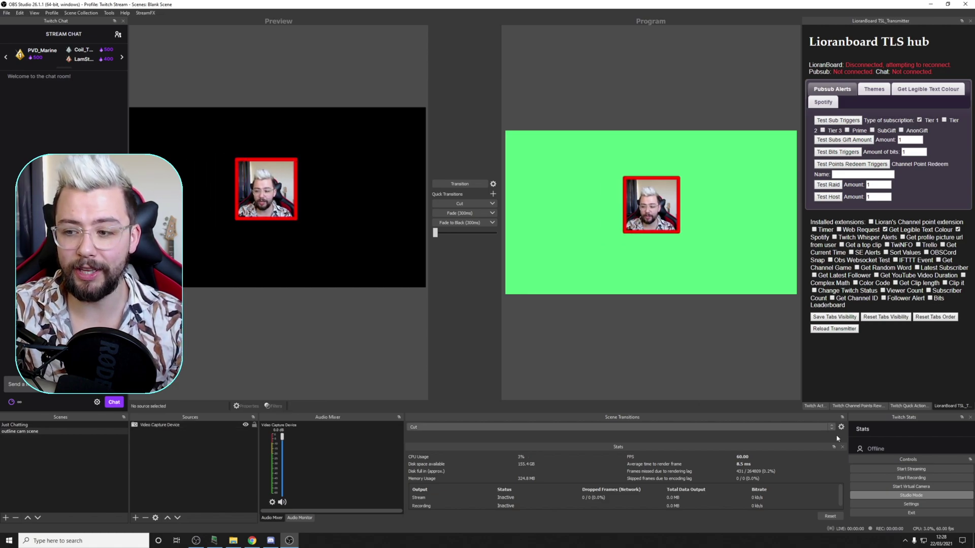
click(911, 494)
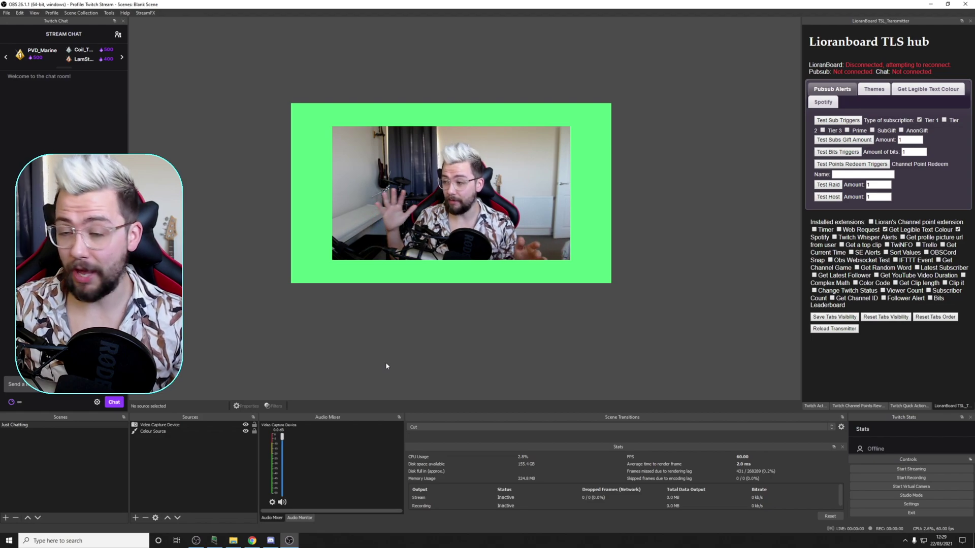
Add a black Colour Source 2 sized 2560×1440 to the scene.
click(136, 517)
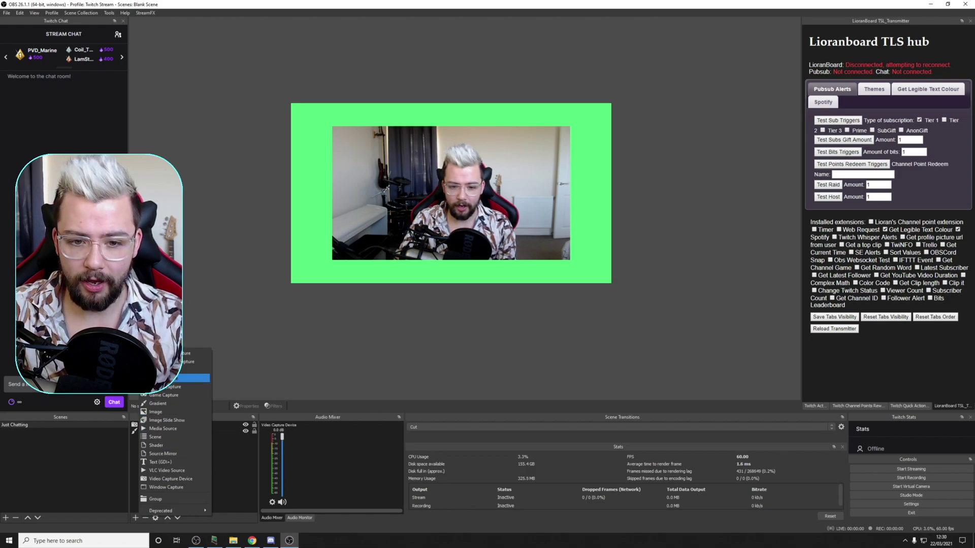
click(195, 378)
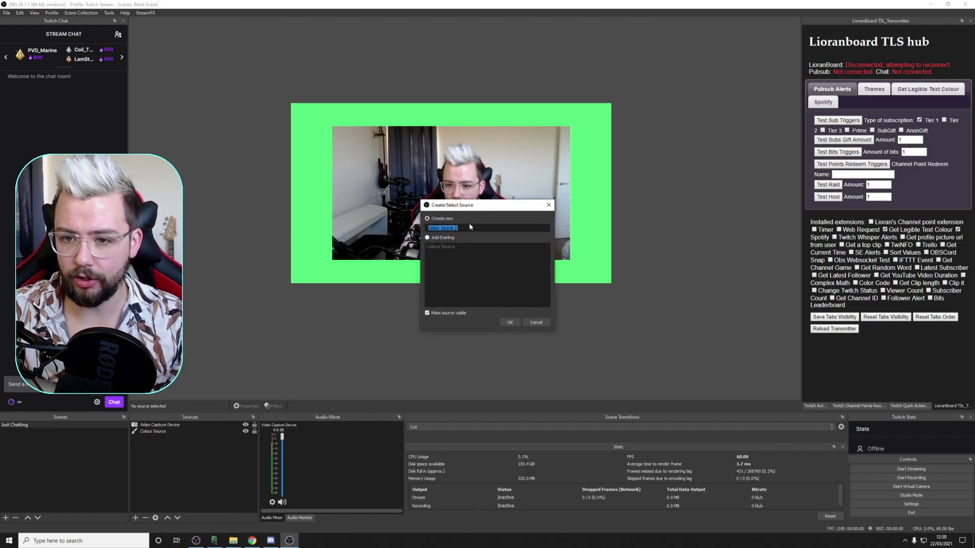
click(509, 323)
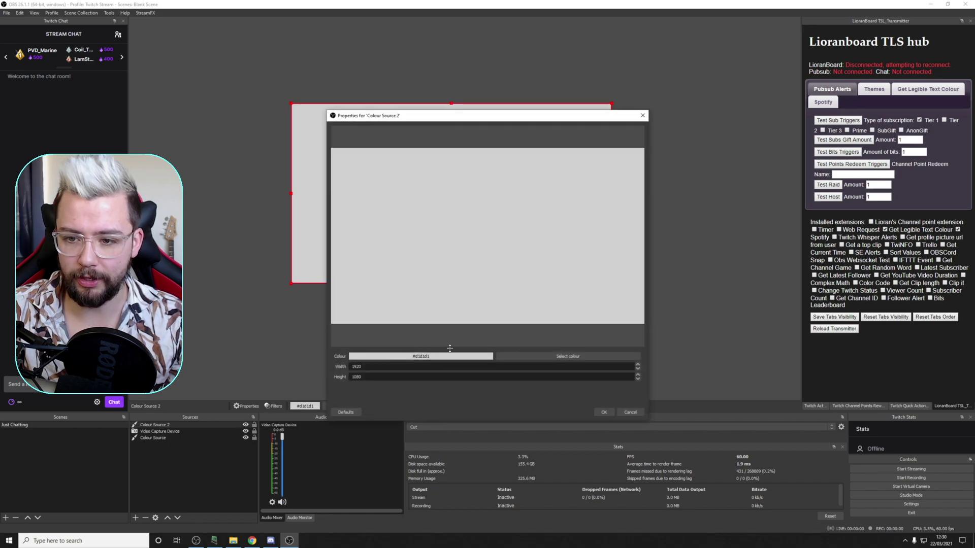
click(555, 357)
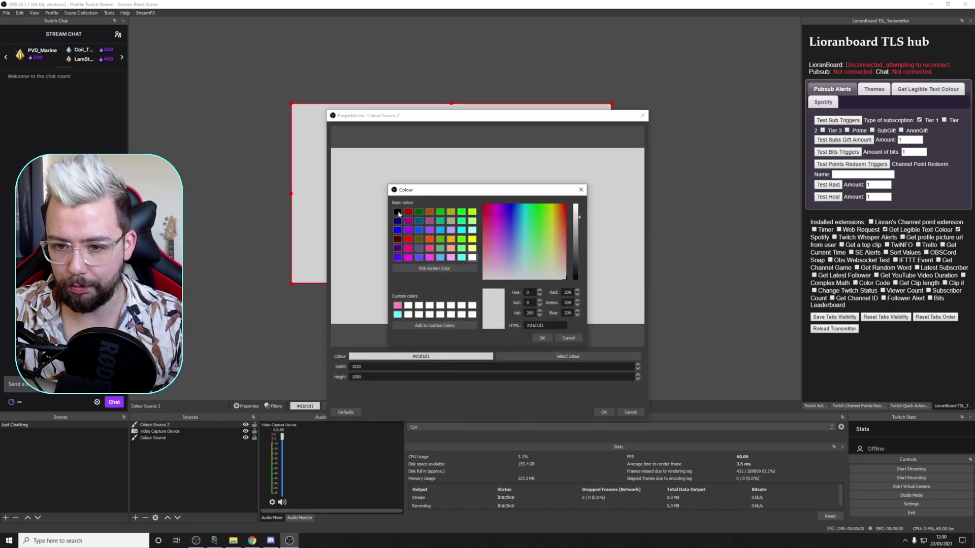
click(542, 338)
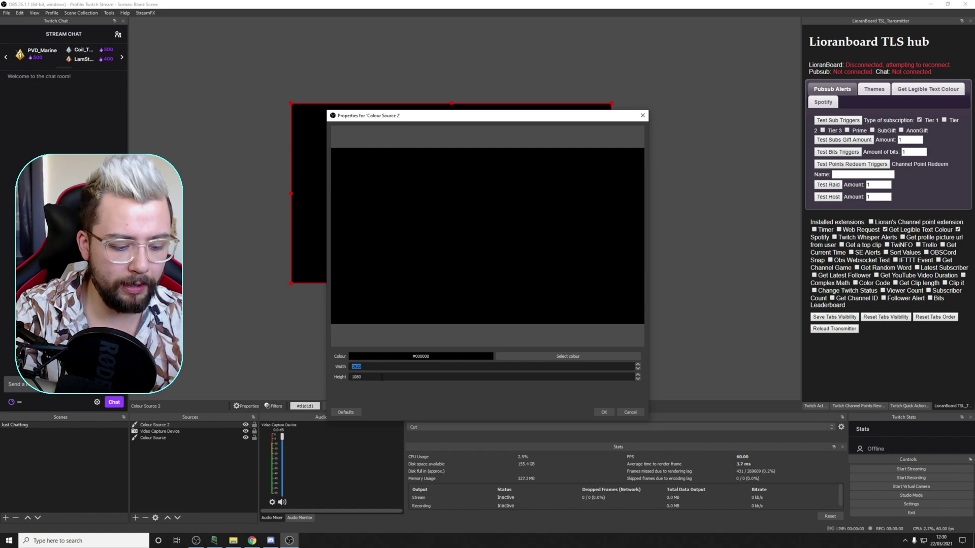
text(2560)
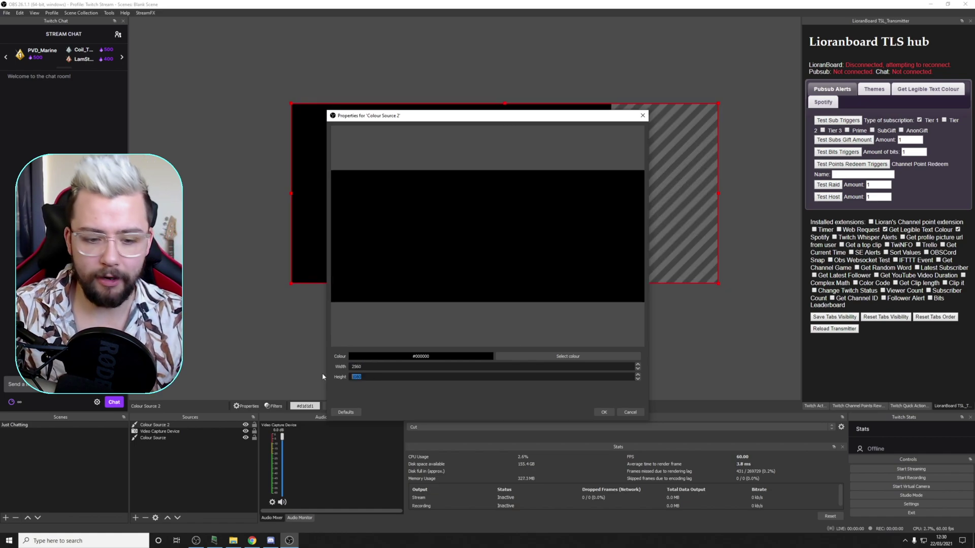
text(1440)
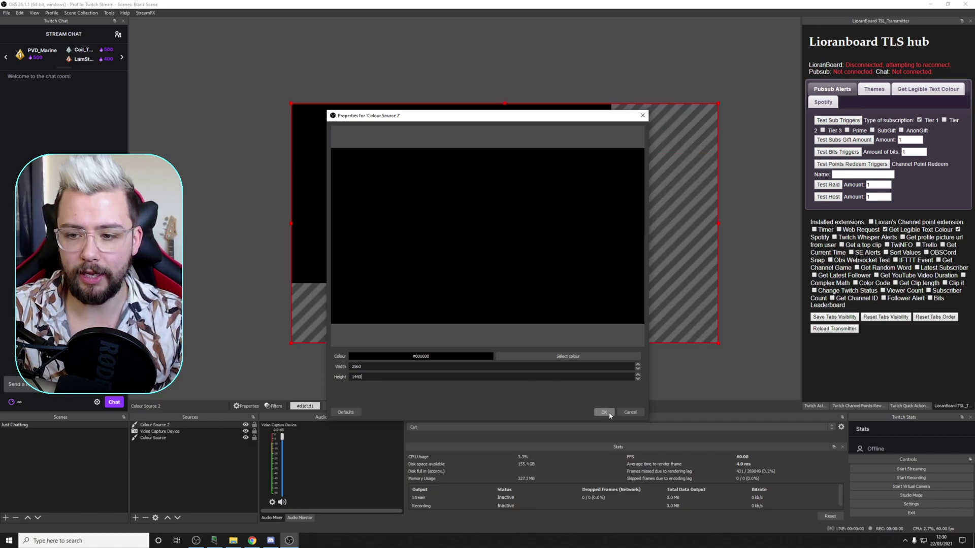
click(604, 412)
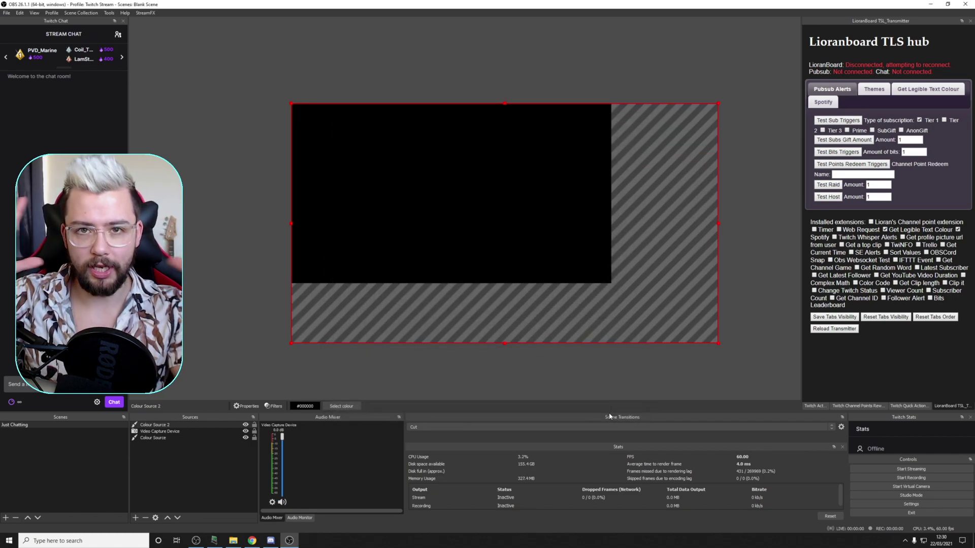
Copy the webcam's transform onto Colour Source 2 and toggle its visibility to compare.
right_click(154, 434)
mouse_move(228, 328)
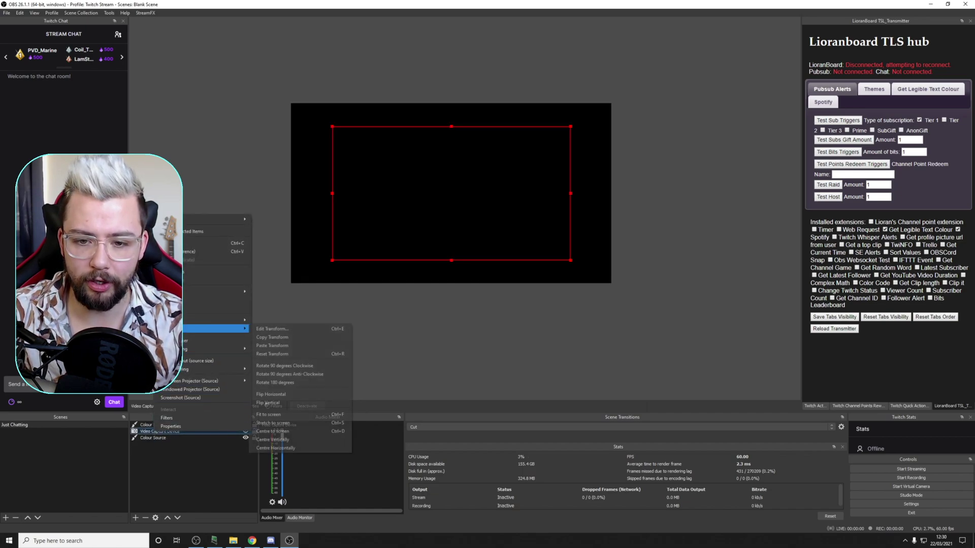
click(276, 338)
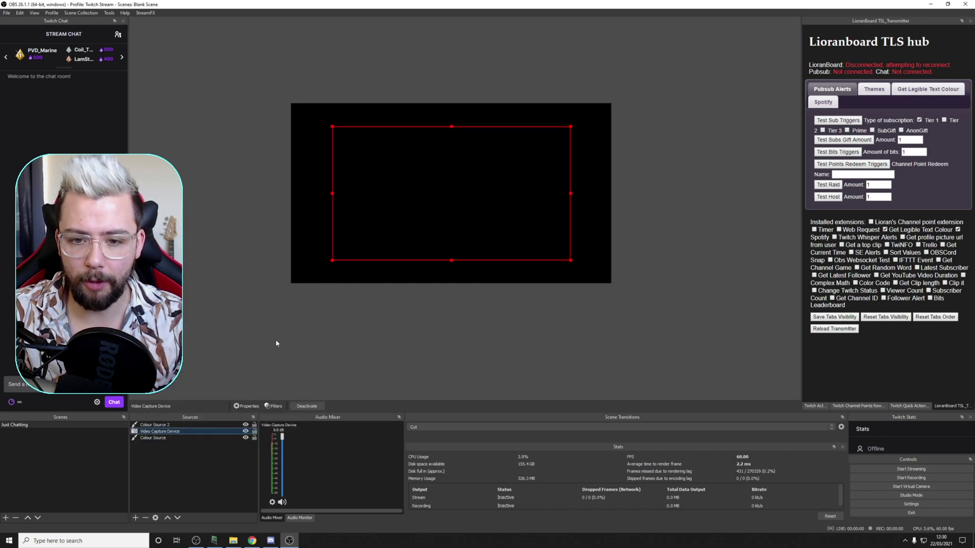
right_click(169, 425)
mouse_move(218, 344)
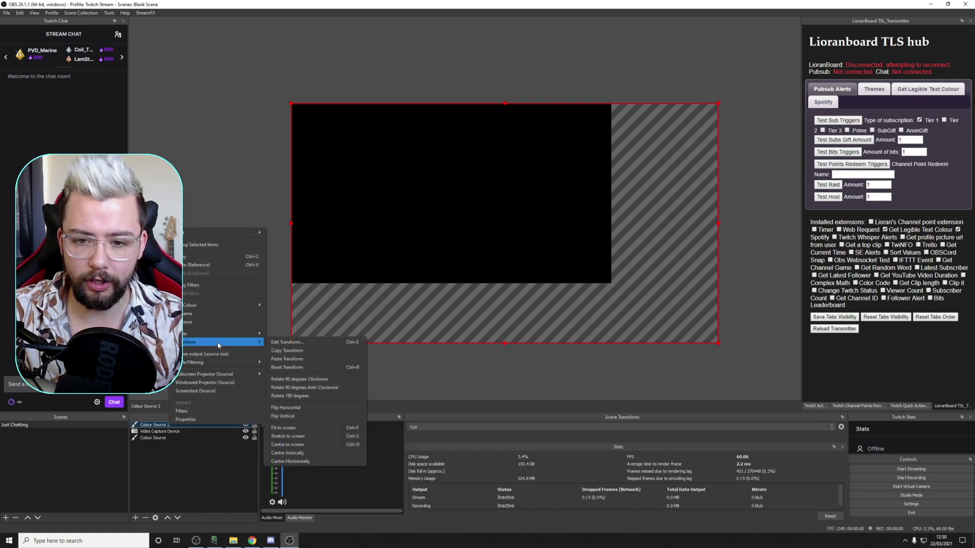
click(303, 360)
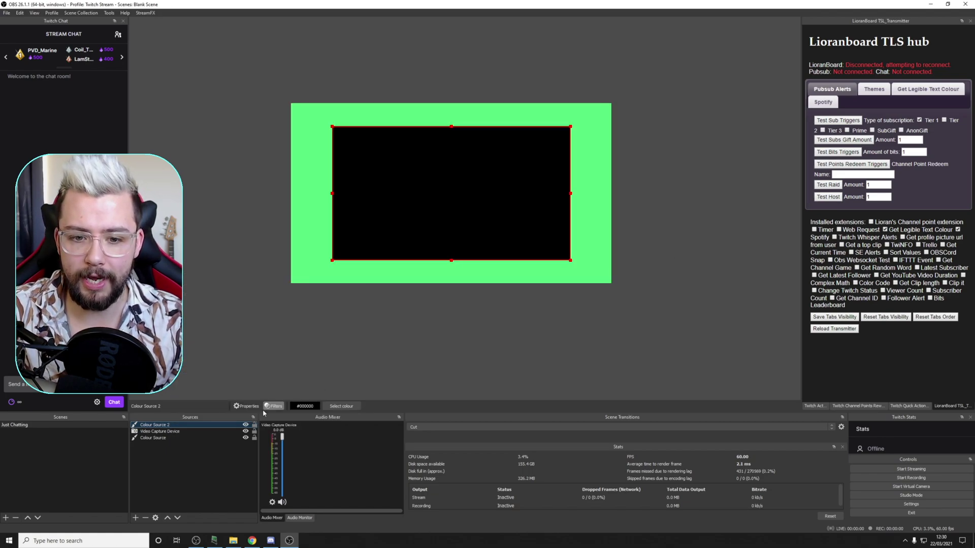
click(246, 425)
click(246, 425)
click(246, 425)
click(246, 425)
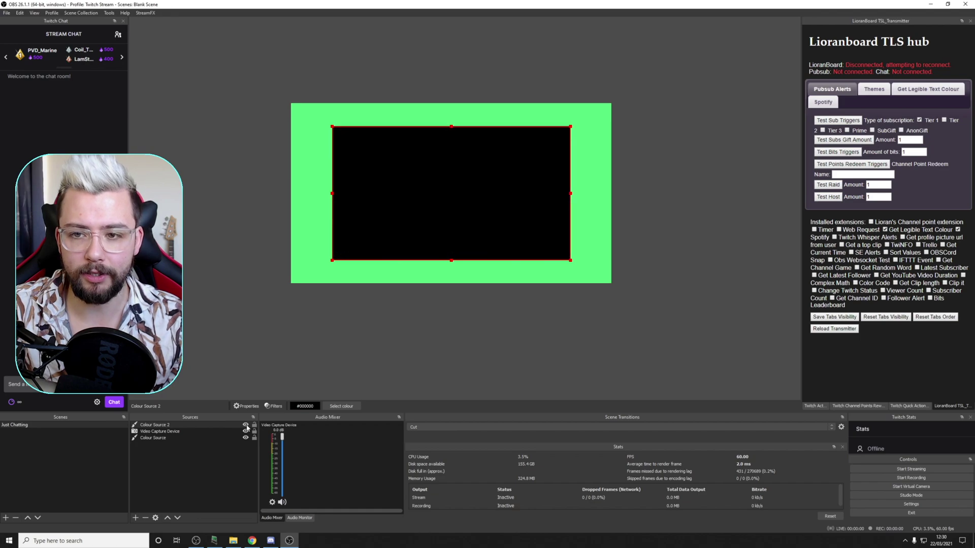
click(246, 426)
click(246, 425)
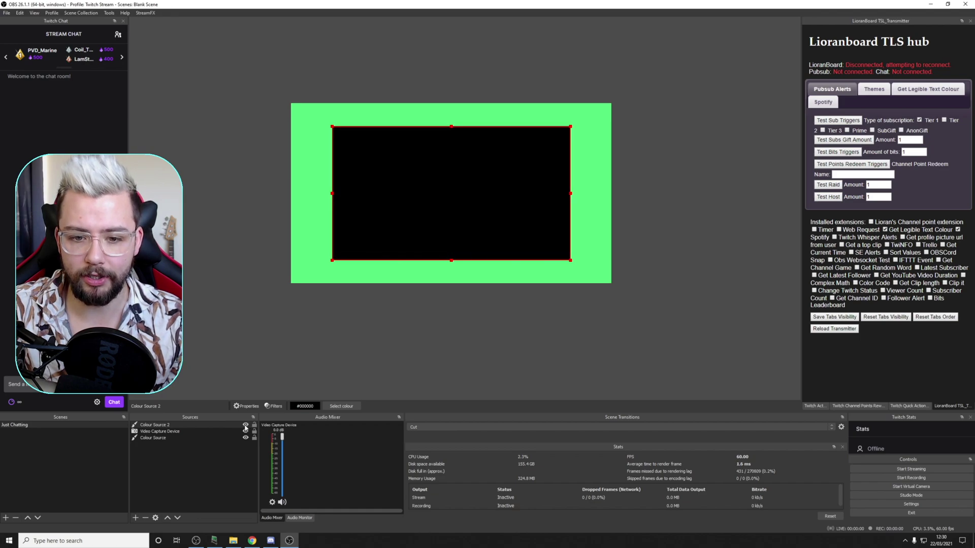
Set the webcam's positional alignment to Centre and centre it on the canvas.
click(162, 431)
right_click(168, 431)
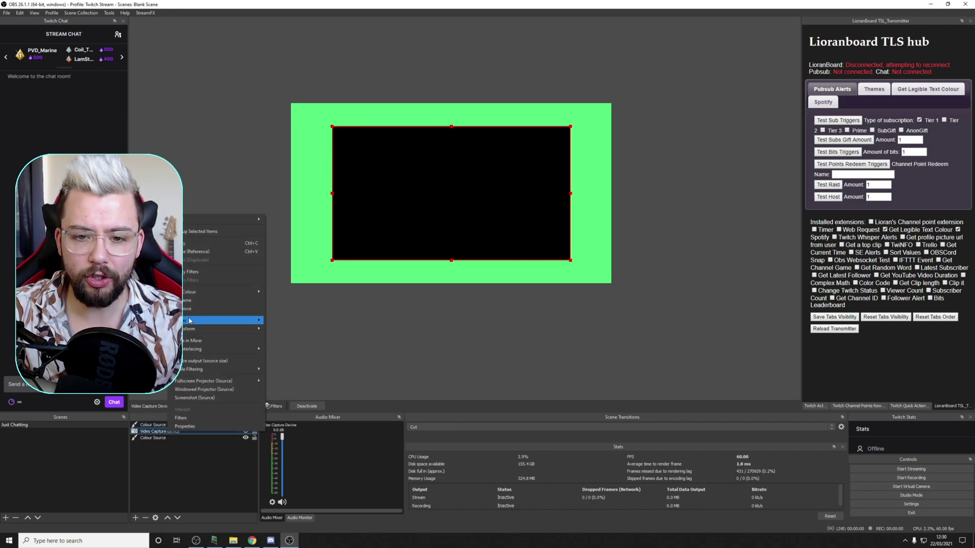
mouse_move(213, 329)
click(295, 330)
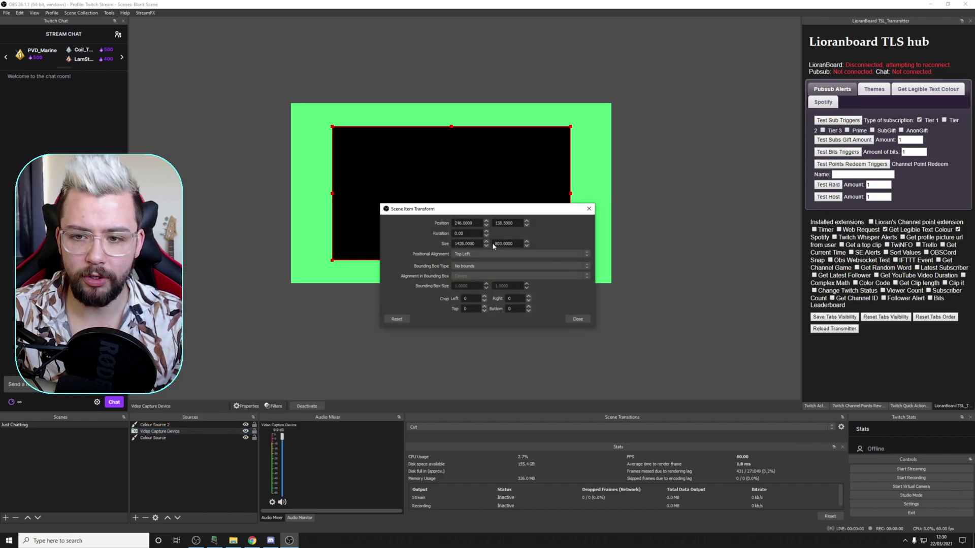
click(470, 253)
click(472, 281)
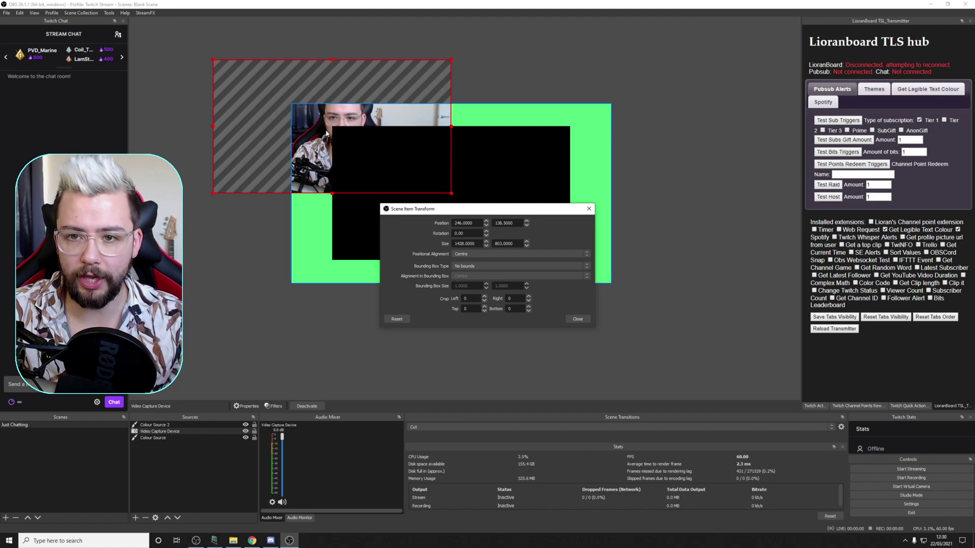
click(335, 141)
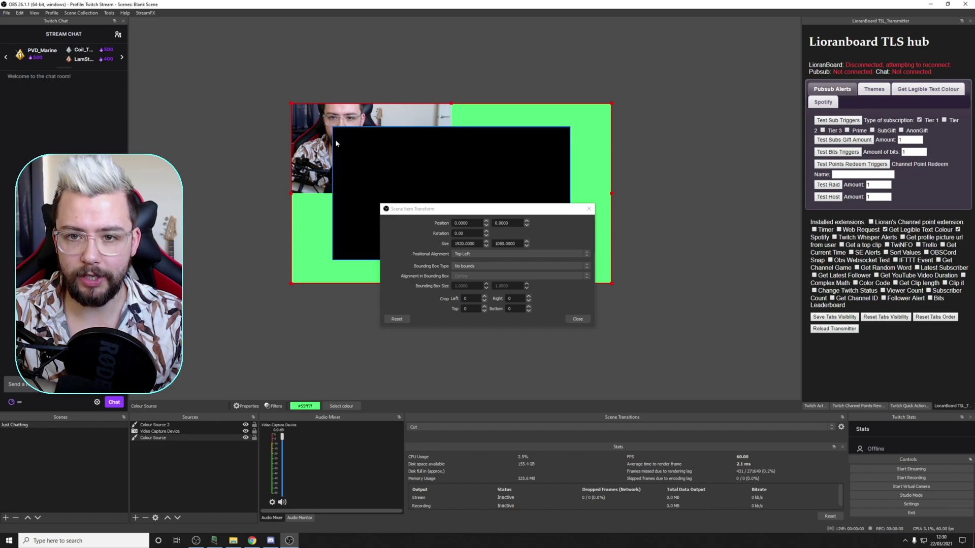
click(220, 122)
key(ctrl+d)
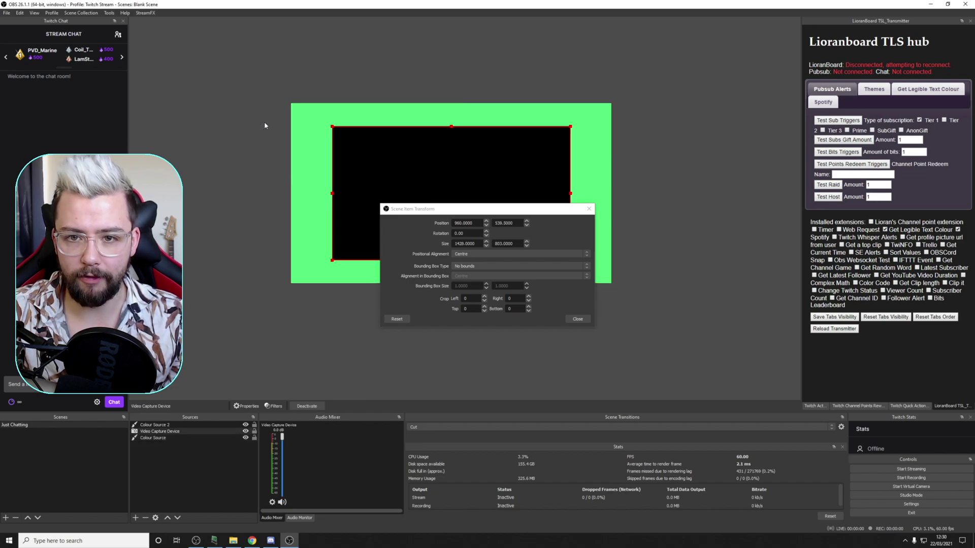
click(589, 208)
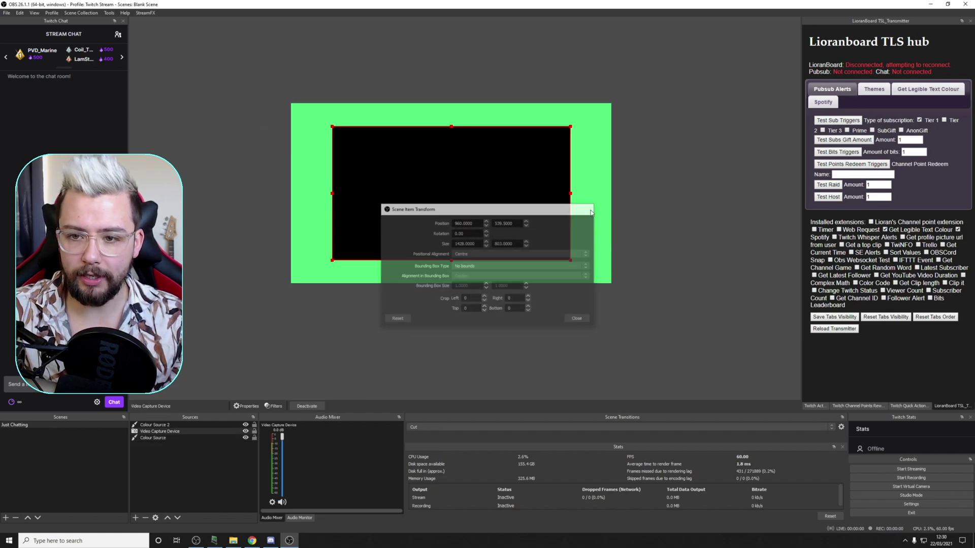
Set Colour Source 2's alignment to Centre, centre it, and toggle its visibility to check.
click(163, 425)
right_click(167, 425)
mouse_move(219, 340)
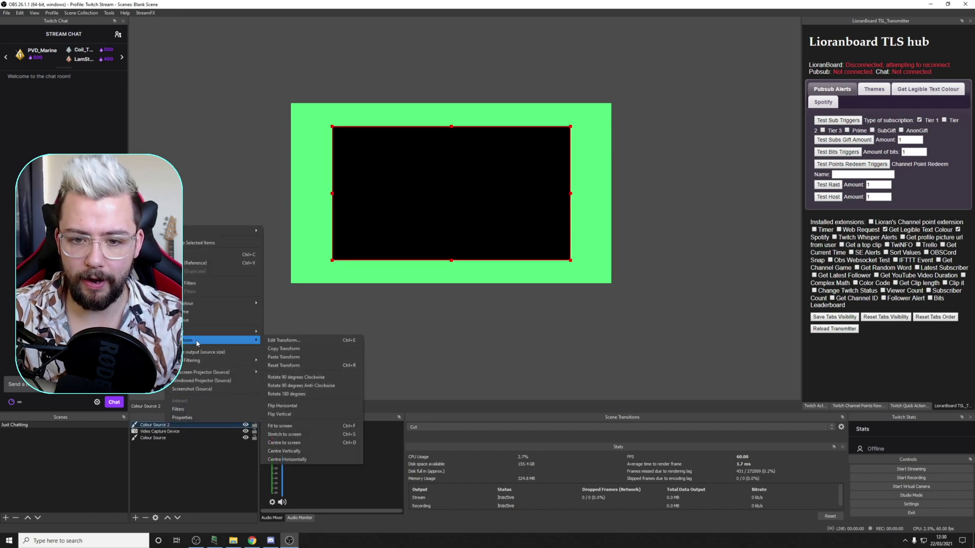
click(311, 341)
click(481, 254)
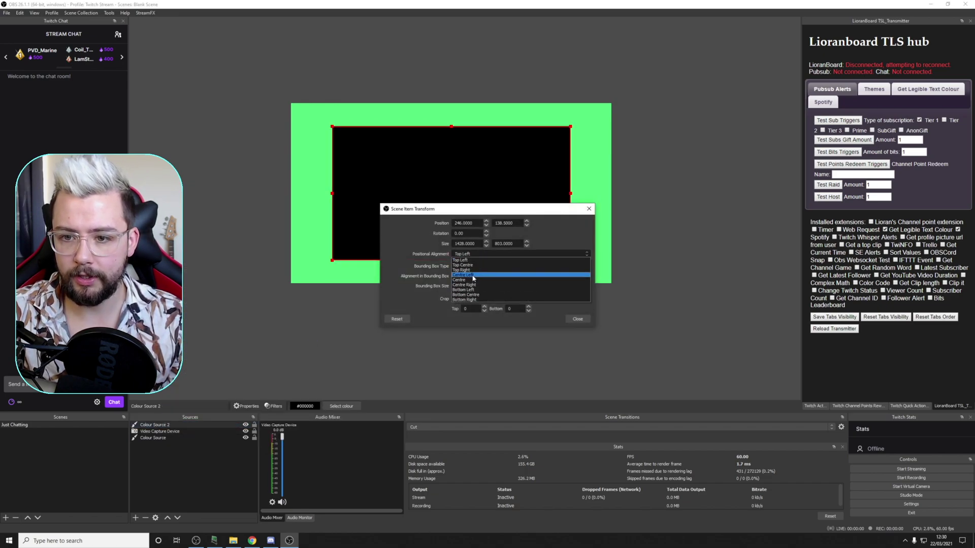
click(473, 282)
click(588, 211)
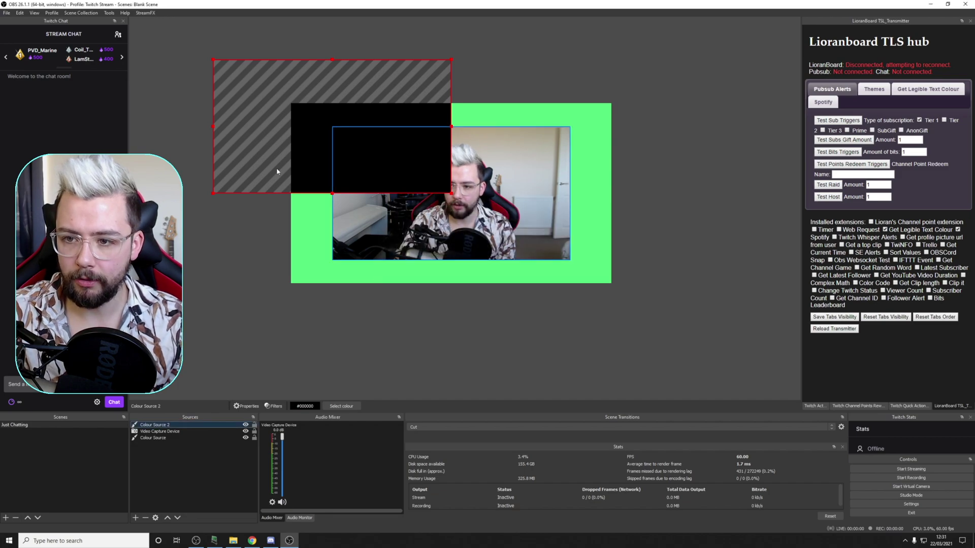
key(ctrl+d)
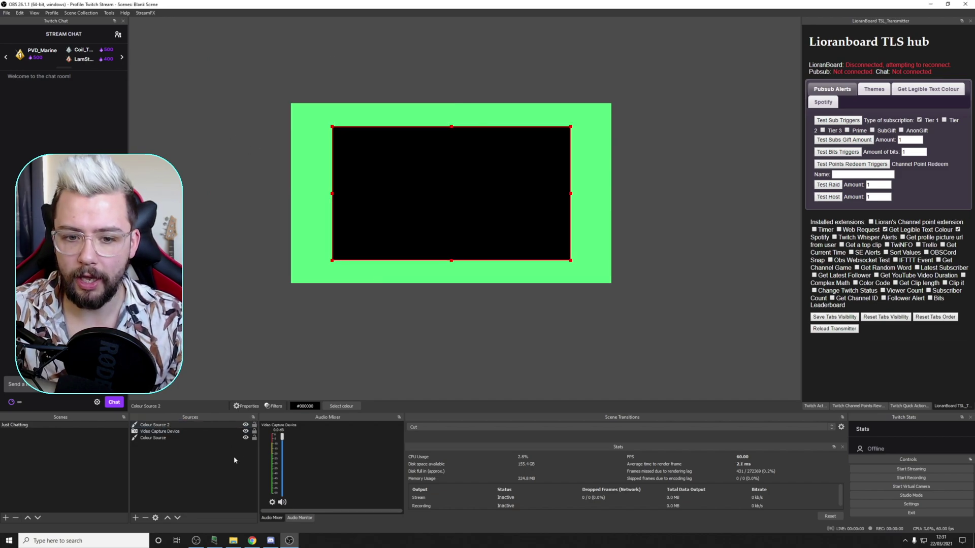
click(246, 425)
click(245, 424)
click(245, 424)
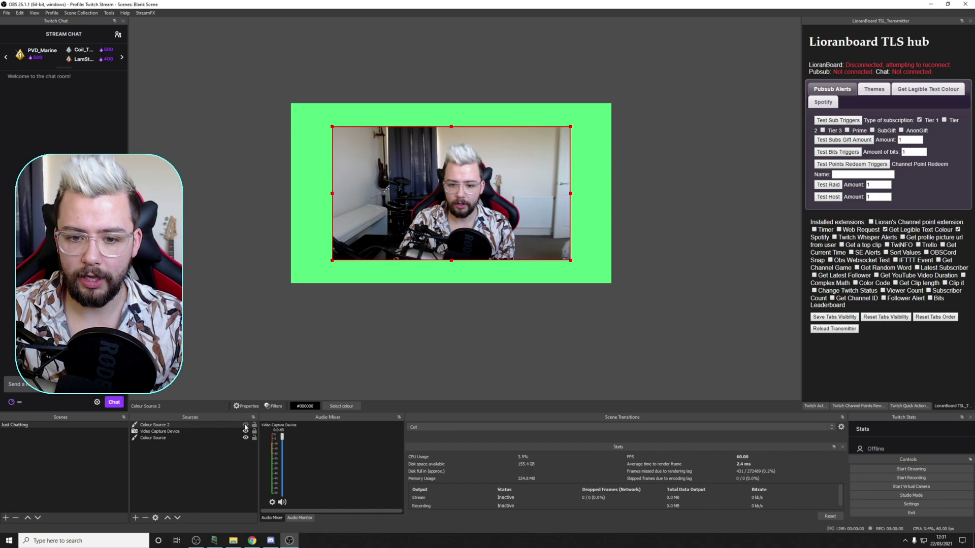
click(246, 425)
click(245, 425)
click(246, 425)
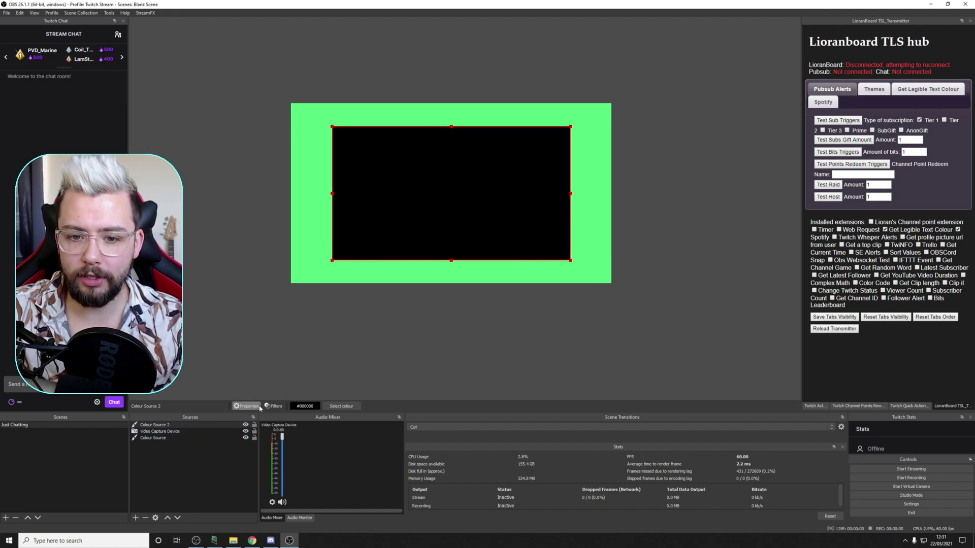
Layer the webcam above Colour Source 2 and enlarge that source to 1448 × 820 for a thin border.
drag(195, 436, 193, 423)
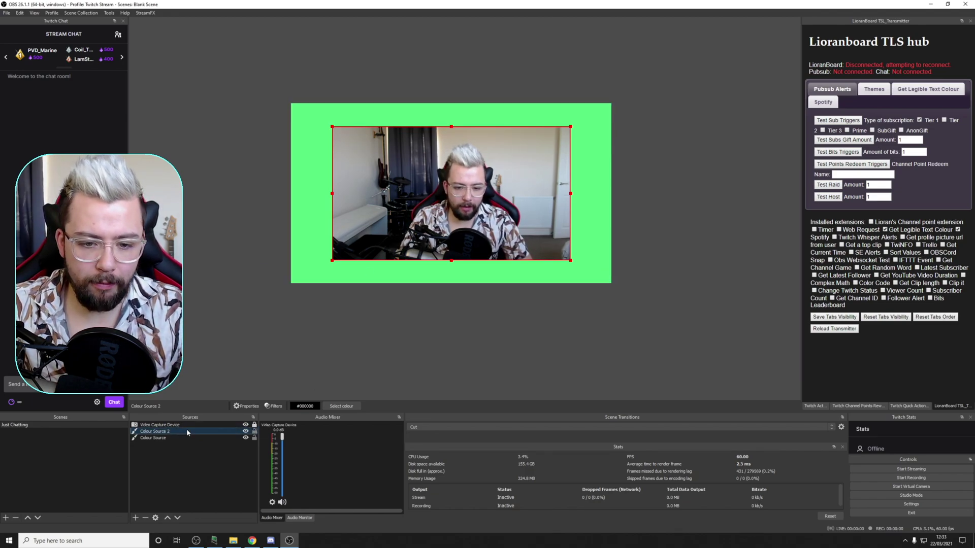
key(ctrl+e)
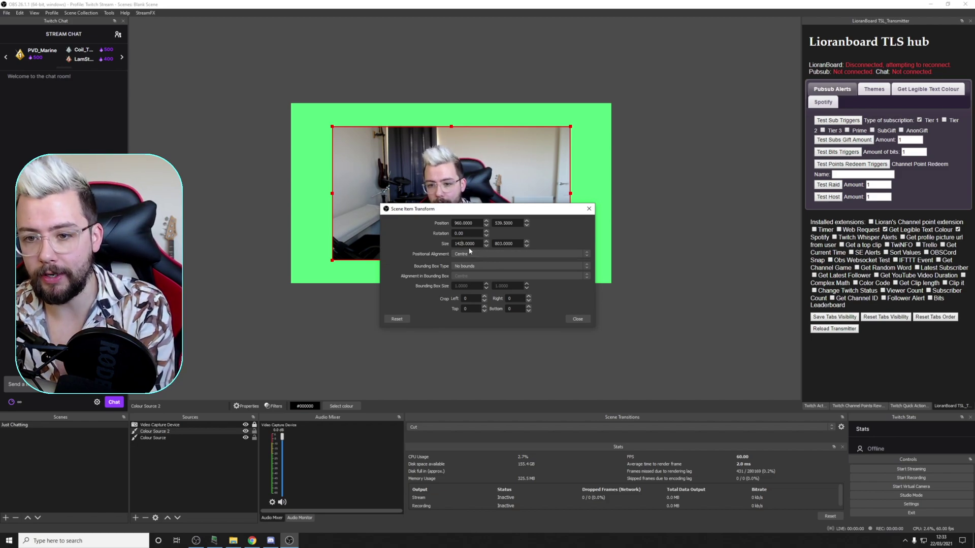
scroll(461, 244, up, 20)
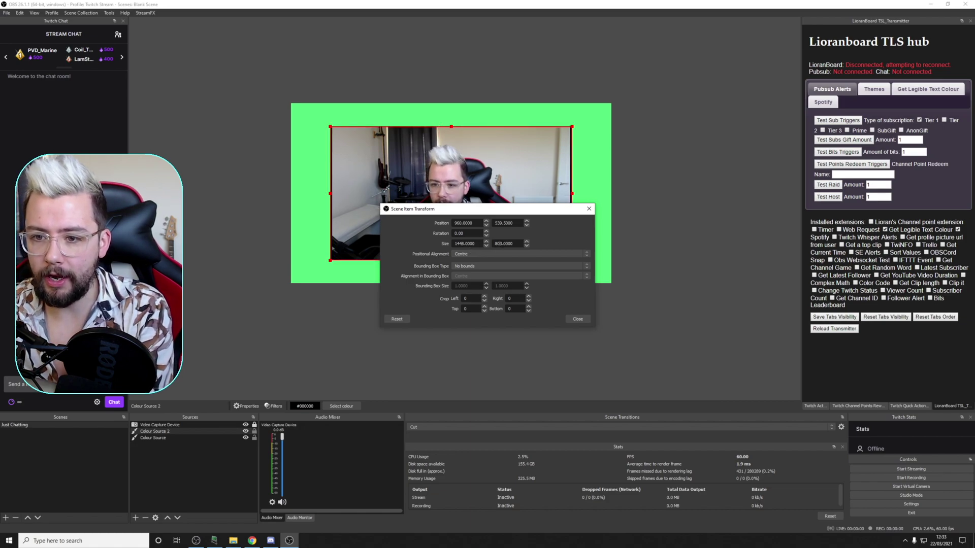
scroll(499, 244, up, 17)
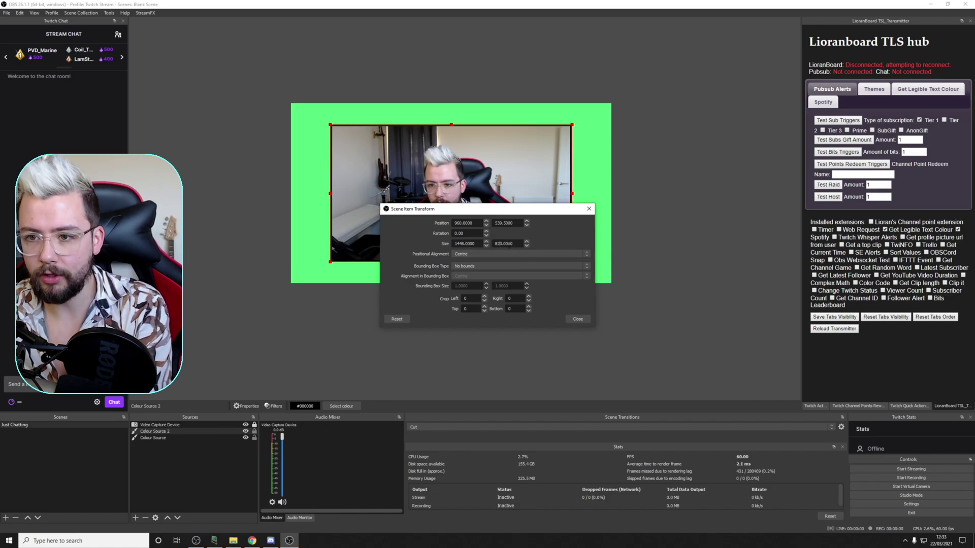
click(577, 319)
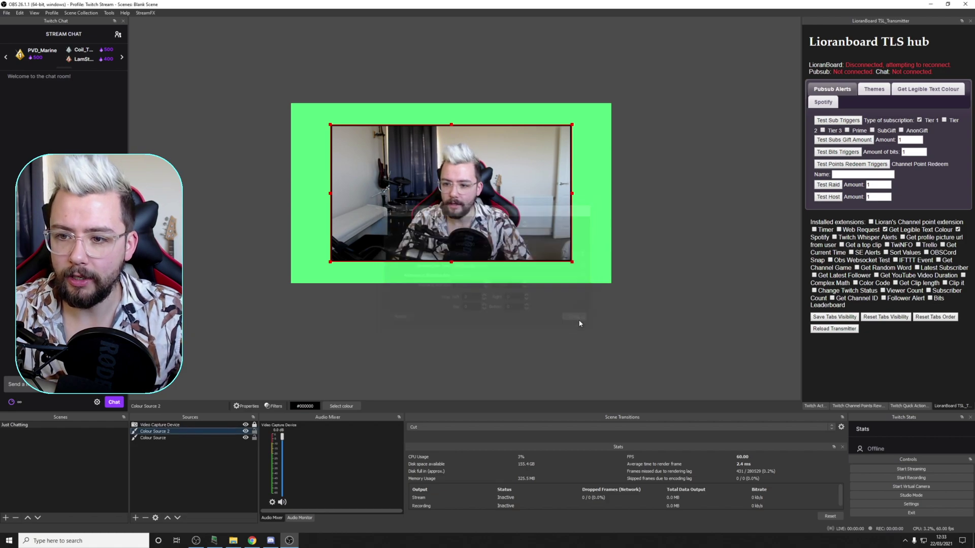
click(586, 288)
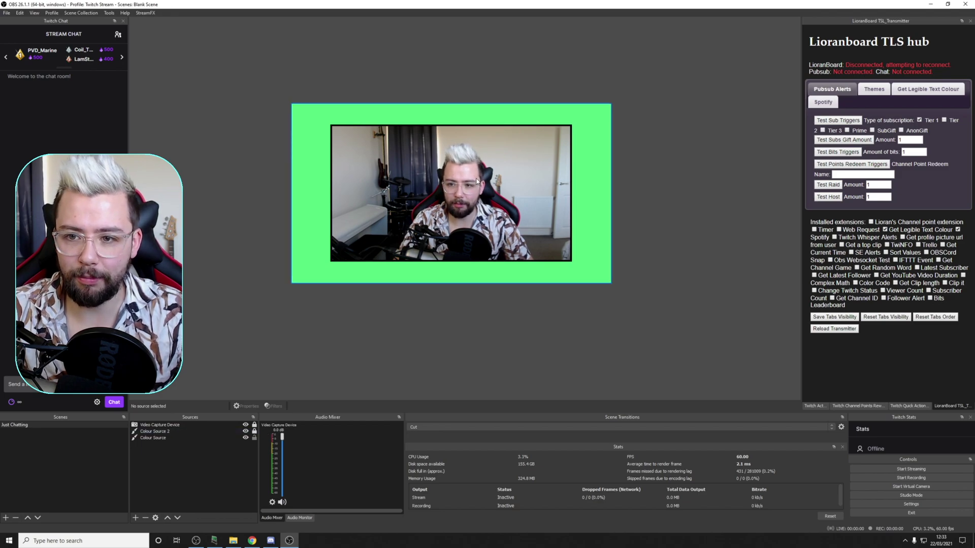
click(225, 426)
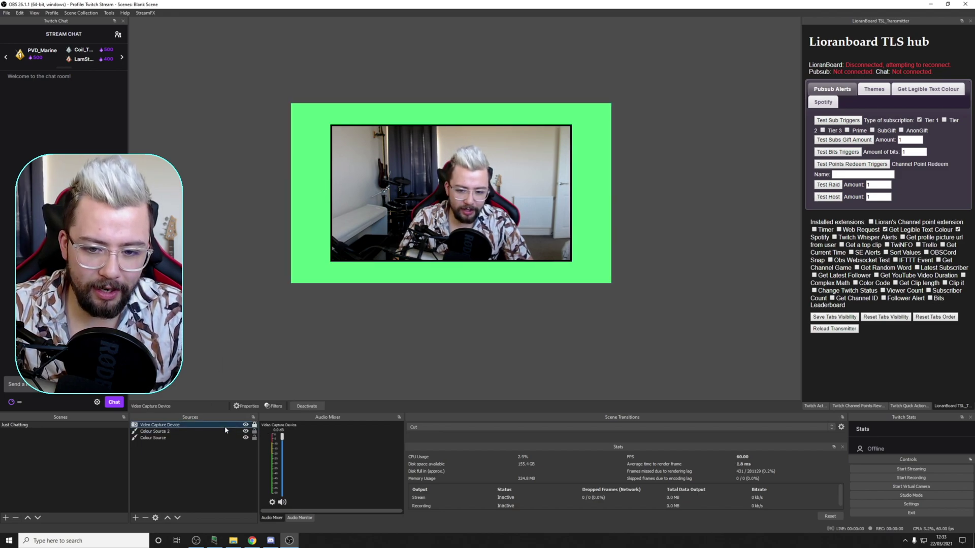
drag(413, 211, 628, 251)
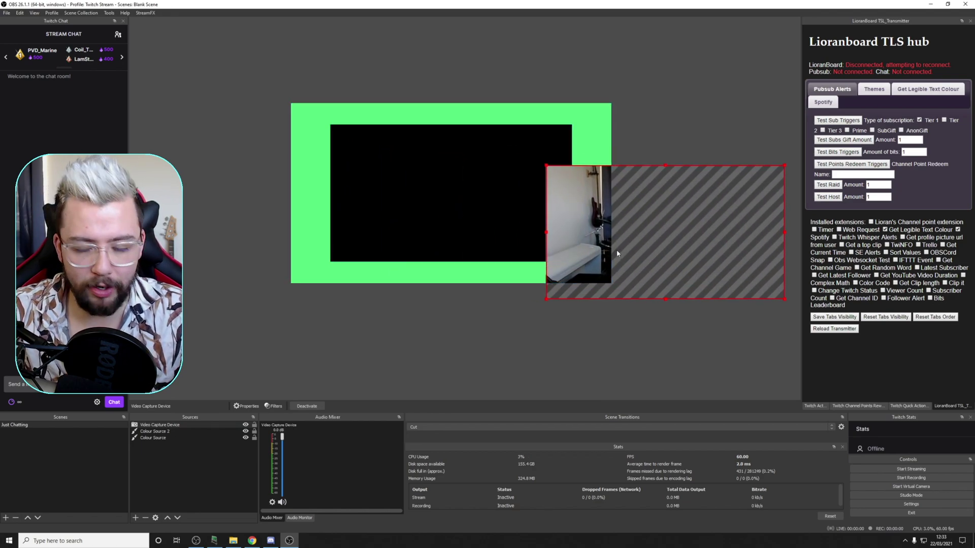
key(ctrl+z)
click(566, 354)
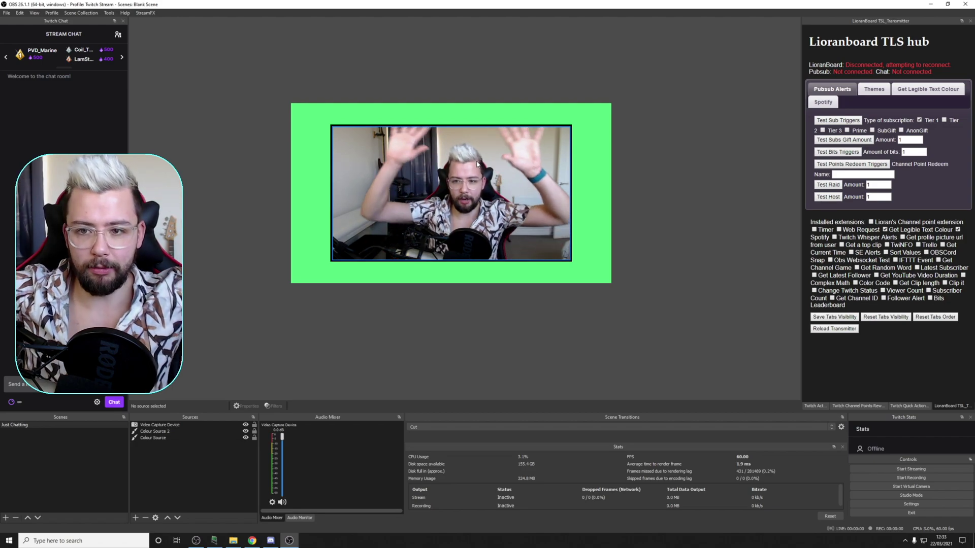
Change Colour Source 2's colour to pure red.
double_click(223, 433)
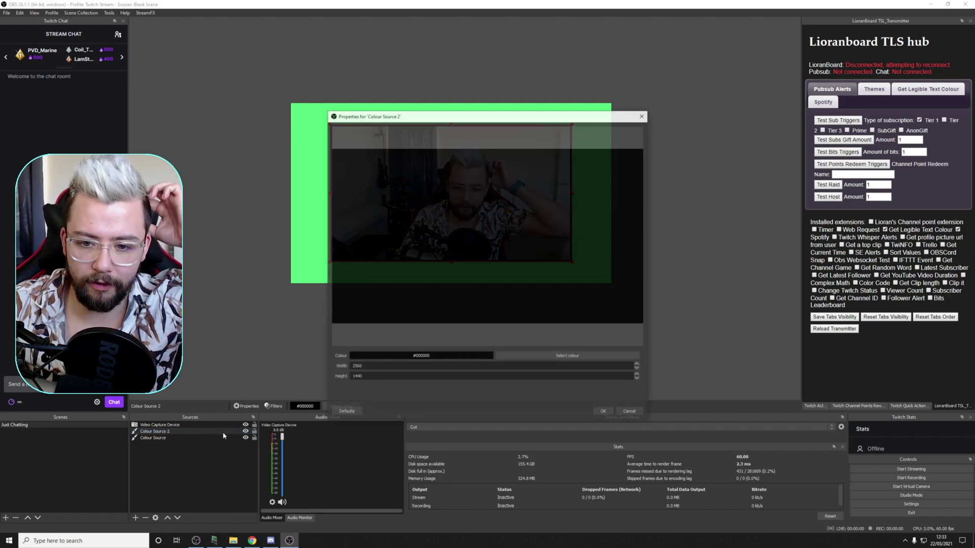
click(567, 356)
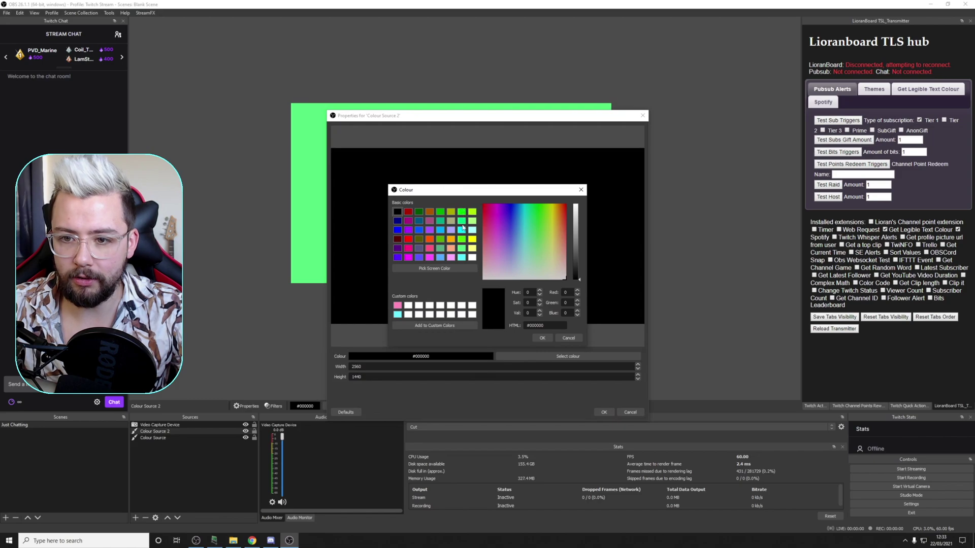
click(408, 239)
click(534, 338)
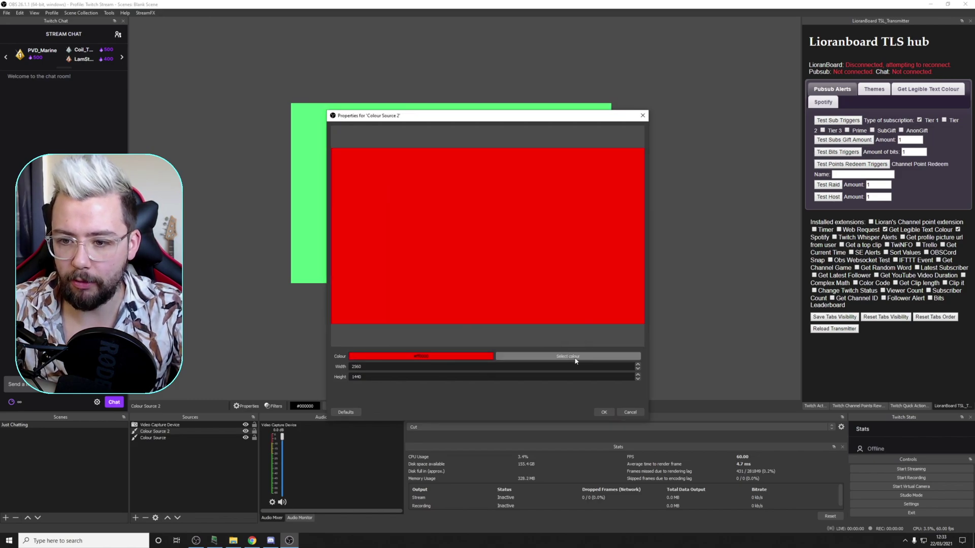
click(603, 412)
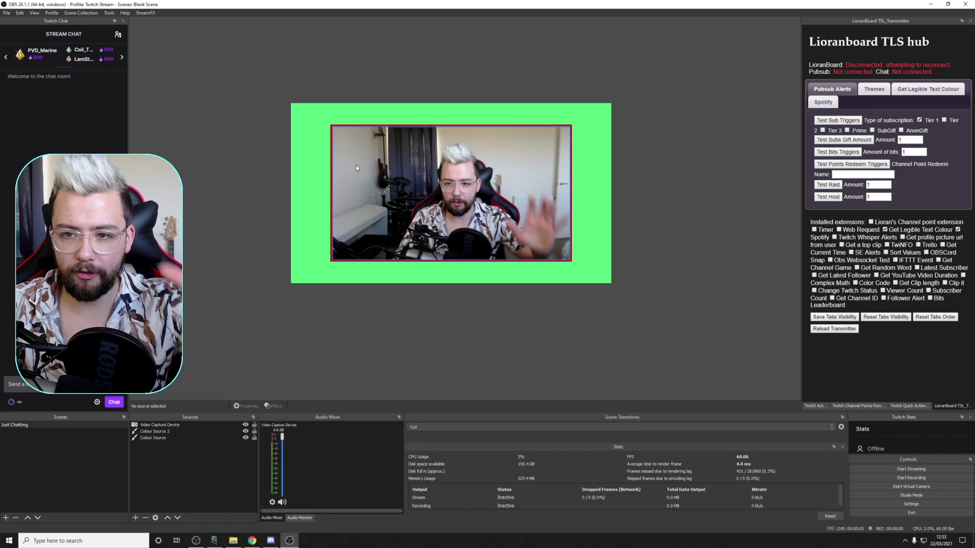
Add a Colour Correction filter to Colour Source 2 with opacity lowered to about 42.
right_click(173, 433)
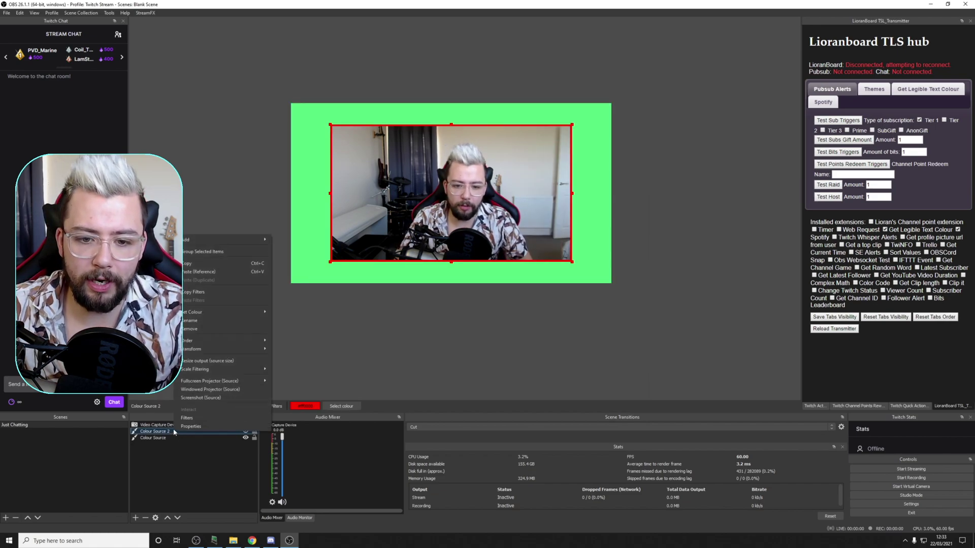
click(193, 417)
click(332, 401)
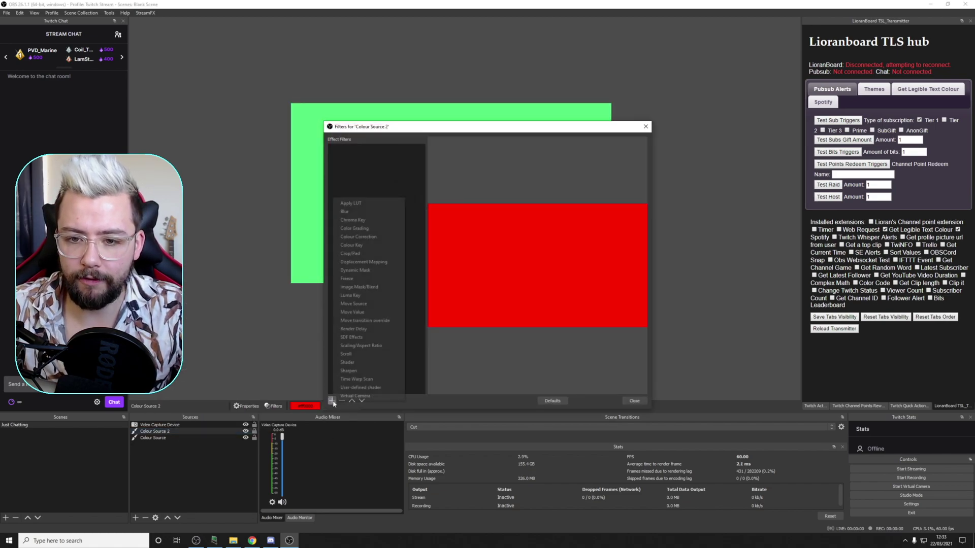
click(375, 238)
click(471, 281)
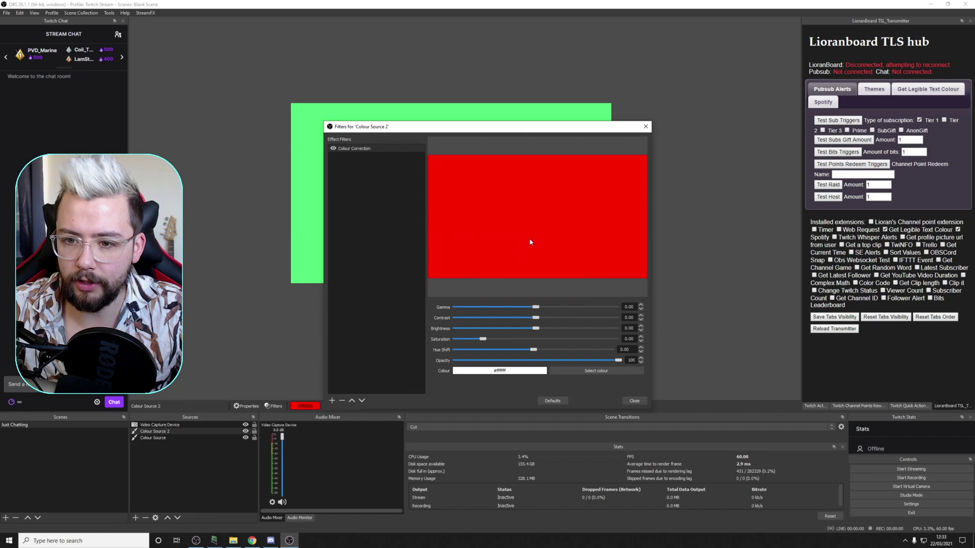
drag(618, 361, 550, 360)
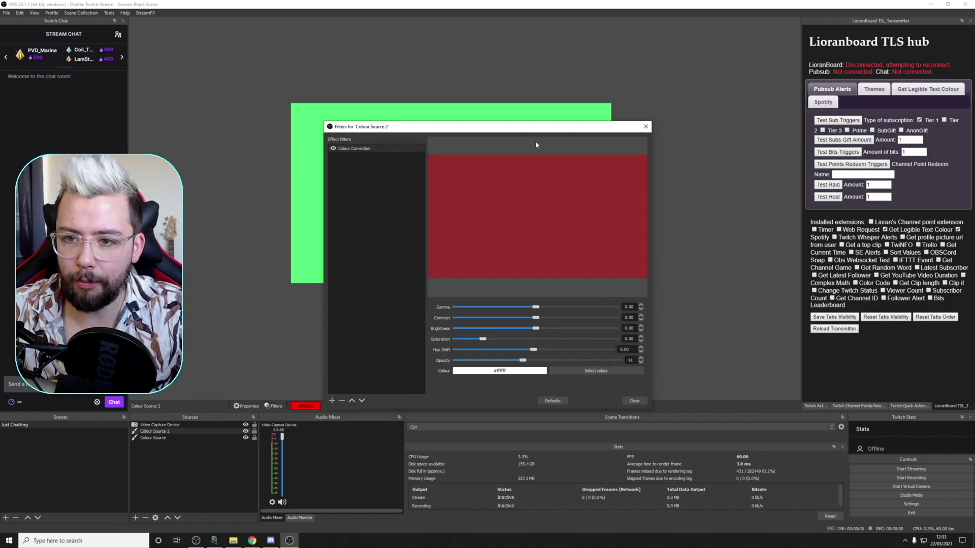
drag(515, 129, 706, 249)
click(387, 344)
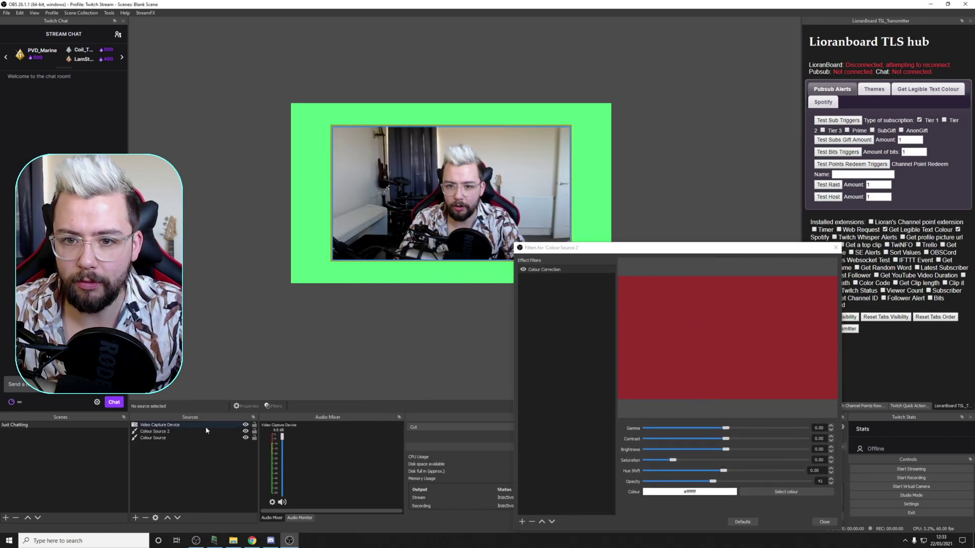